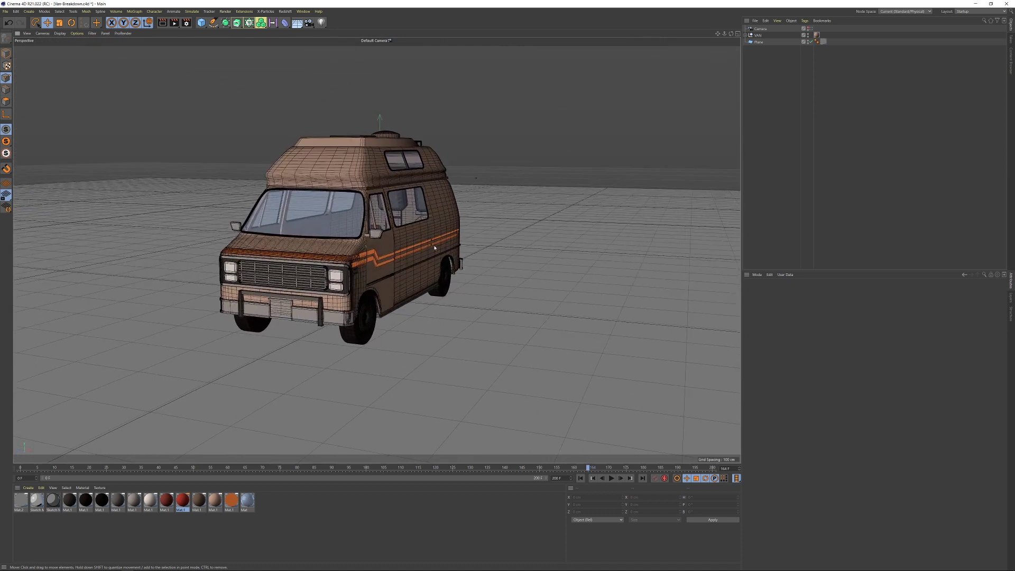
Examine the finished camper van model from the front and the side
middle_click_drag(376, 247, 387, 245, "alt")
left_click_drag(336, 253, 359, 259, "alt")
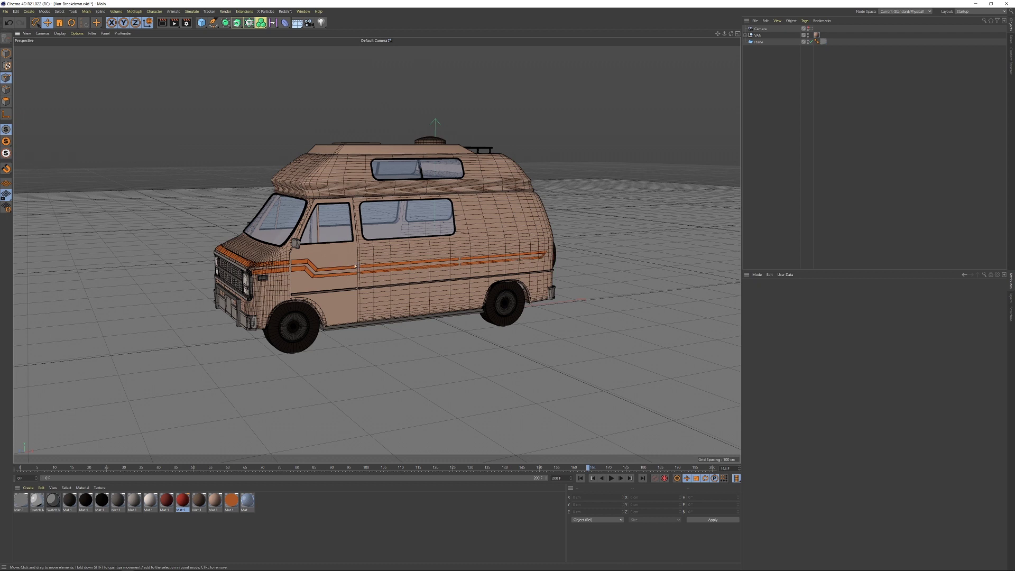
middle_click_drag(349, 256, 357, 256, "alt")
mouse_move(339, 255)
left_mouse_down("alt")
mouse_move(373, 259)
mouse_move(348, 262)
mouse_move(358, 260)
left_mouse_up("alt")
middle_click_drag(357, 259, 355, 268, "alt")
right_click_drag(385, 259, 366, 260, "alt")
mouse_move(366, 259)
left_mouse_down("alt")
mouse_move(358, 265)
mouse_move(370, 259)
left_mouse_up("alt")
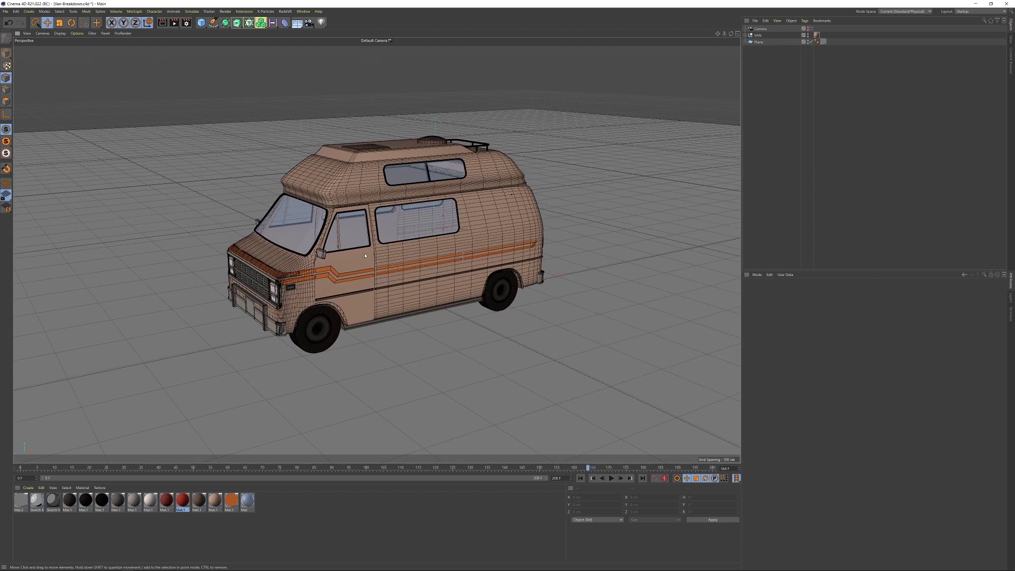
mouse_move(360, 257)
left_mouse_down("alt")
mouse_move(368, 255)
mouse_move(349, 250)
left_mouse_up("alt")
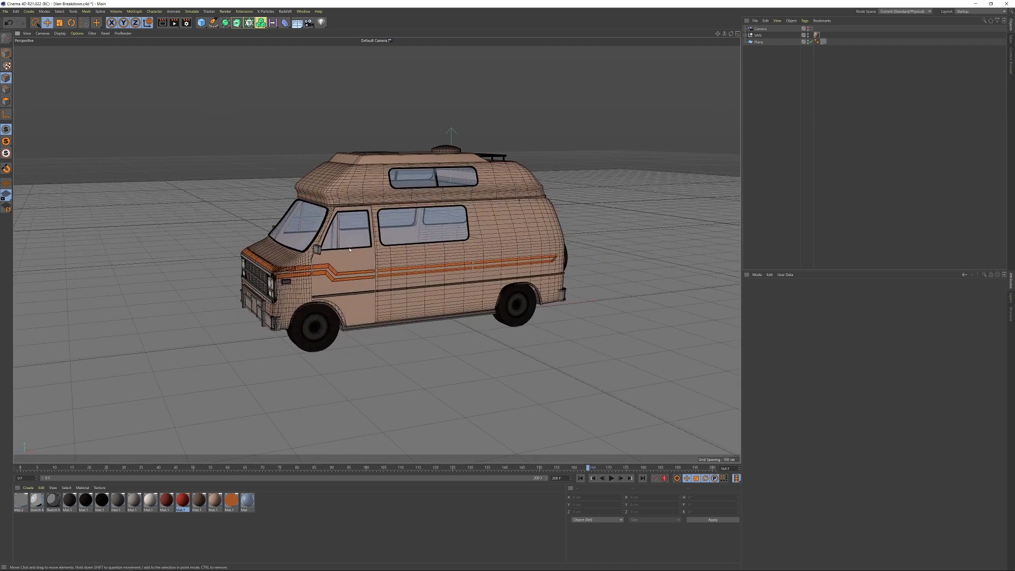
left_click_drag(346, 259, 385, 247, "alt")
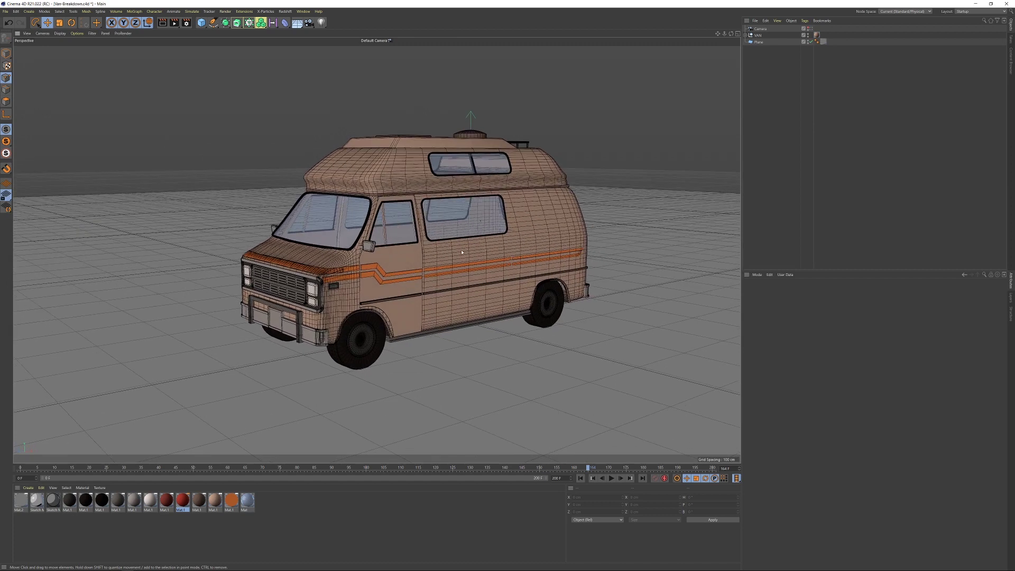
left_click_drag(467, 252, 441, 272, "alt")
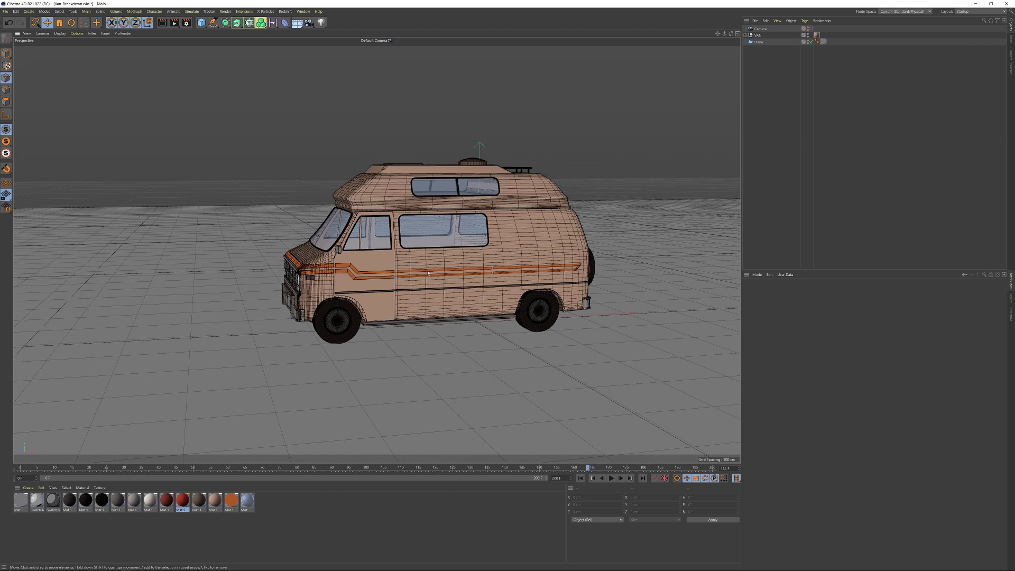
left_click(7, 53)
left_click_drag(375, 270, 404, 257, "alt")
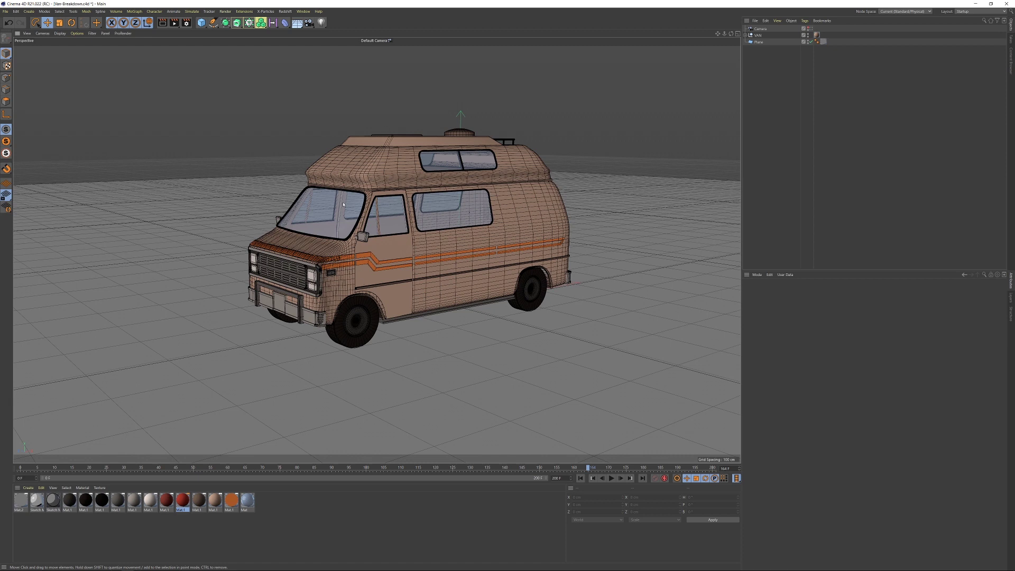
scroll(339, 277, "up", 2)
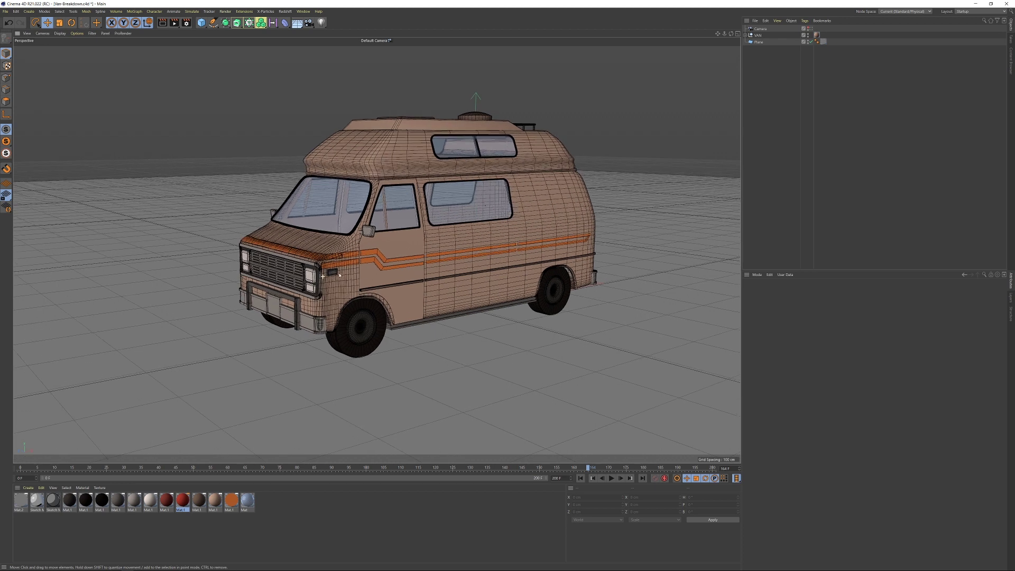
left_click_drag(363, 273, 359, 258, "alt")
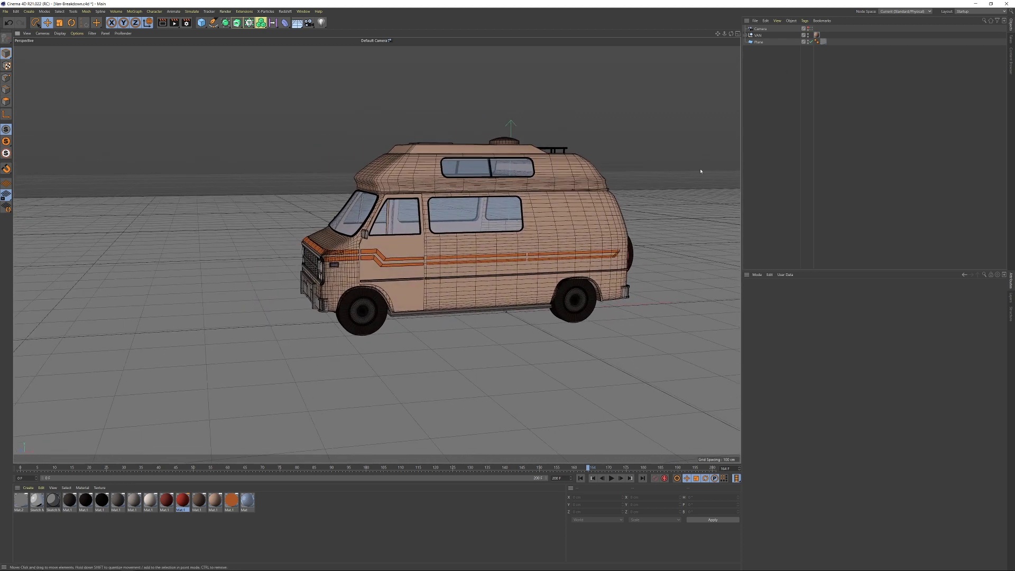
Expand the VAN group and turn off the Boole generator that cuts openings in the body
left_click(746, 35)
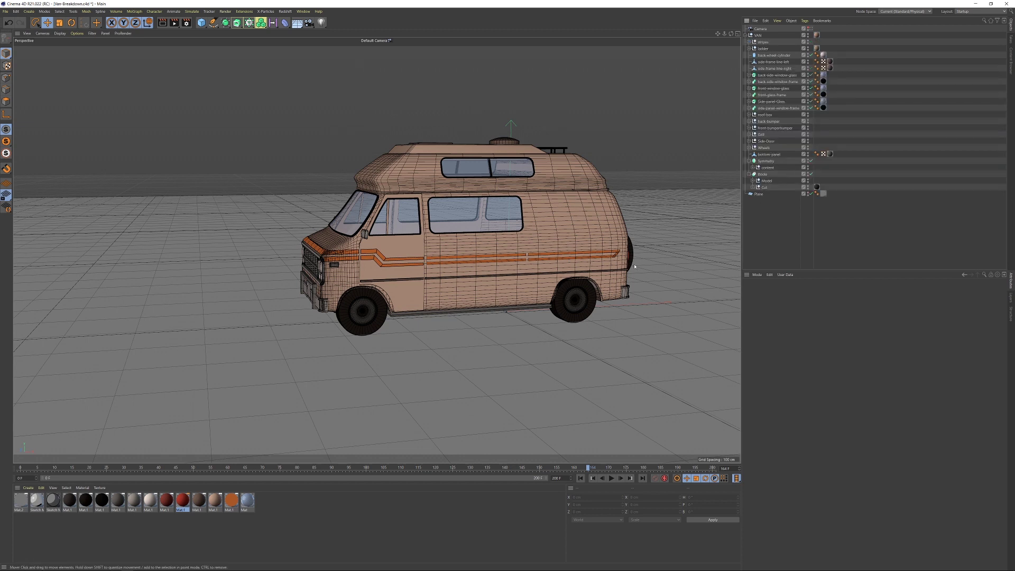
left_click(767, 181)
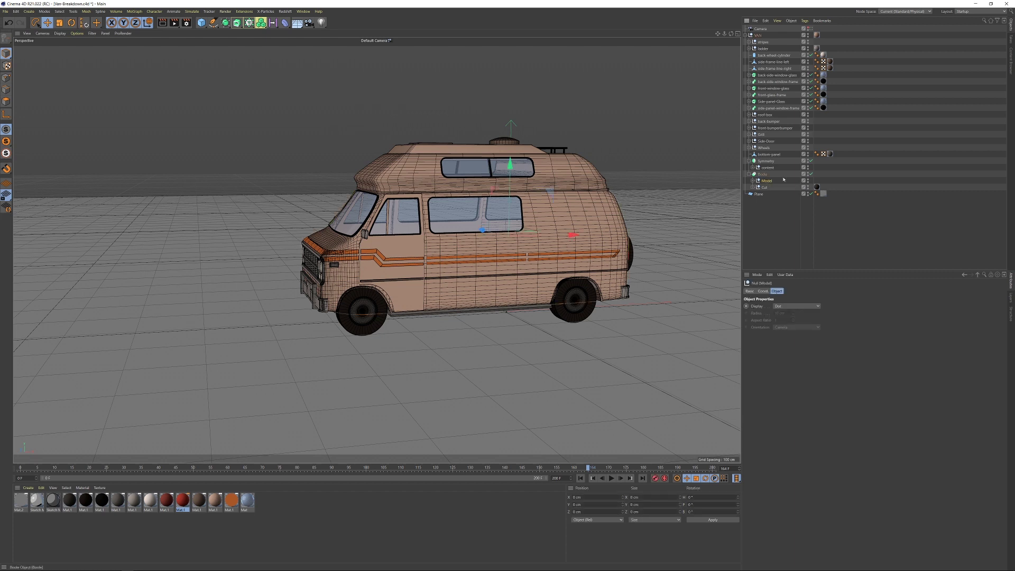
left_click(811, 174)
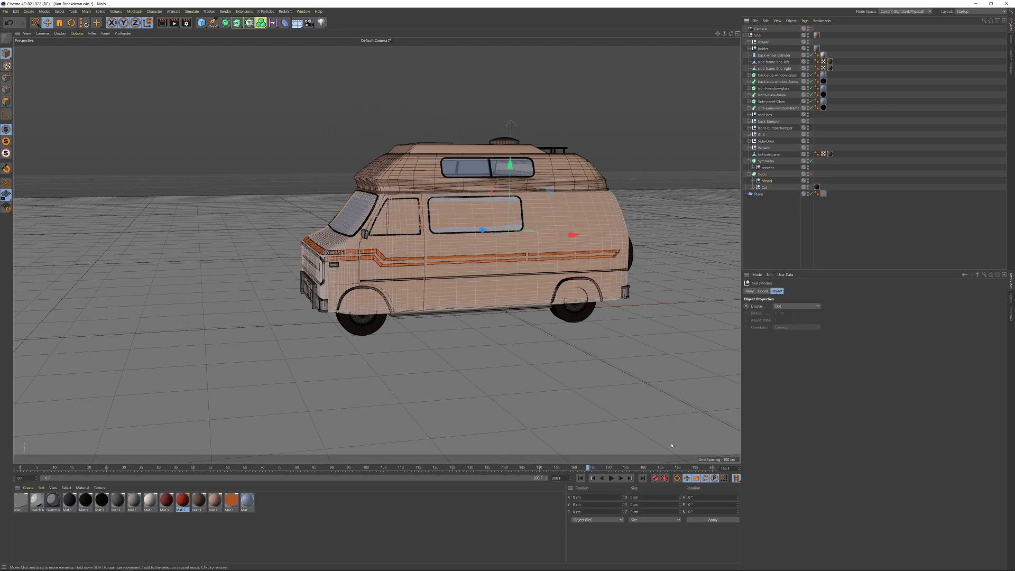
Move the timeline to about frame 198 and examine the uncut body shell separated from the van
left_click_drag(588, 467, 705, 467)
middle_click_drag(268, 243, 578, 263, "alt")
left_click_drag(477, 255, 616, 242, "alt")
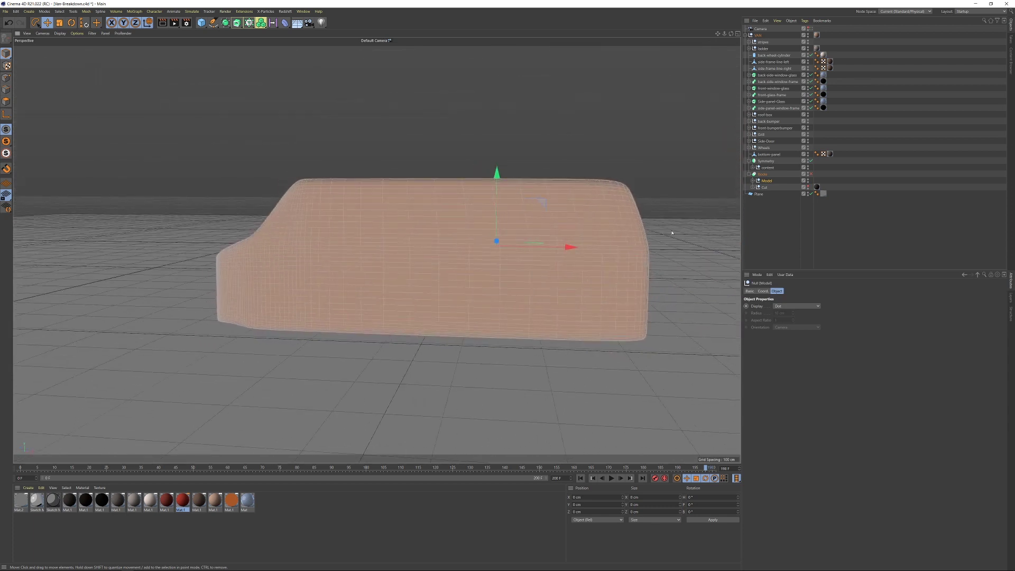
scroll(610, 222, "down", 1)
scroll(610, 222, "up", 1)
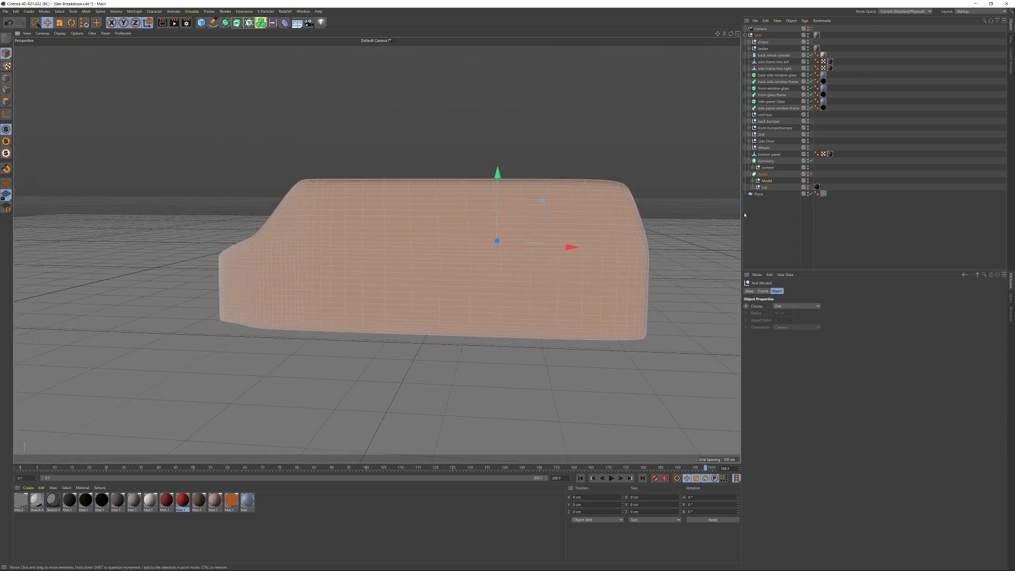
mouse_move(537, 224)
left_mouse_down("alt")
mouse_move(608, 224)
mouse_move(521, 224)
mouse_move(535, 211)
left_mouse_up("alt")
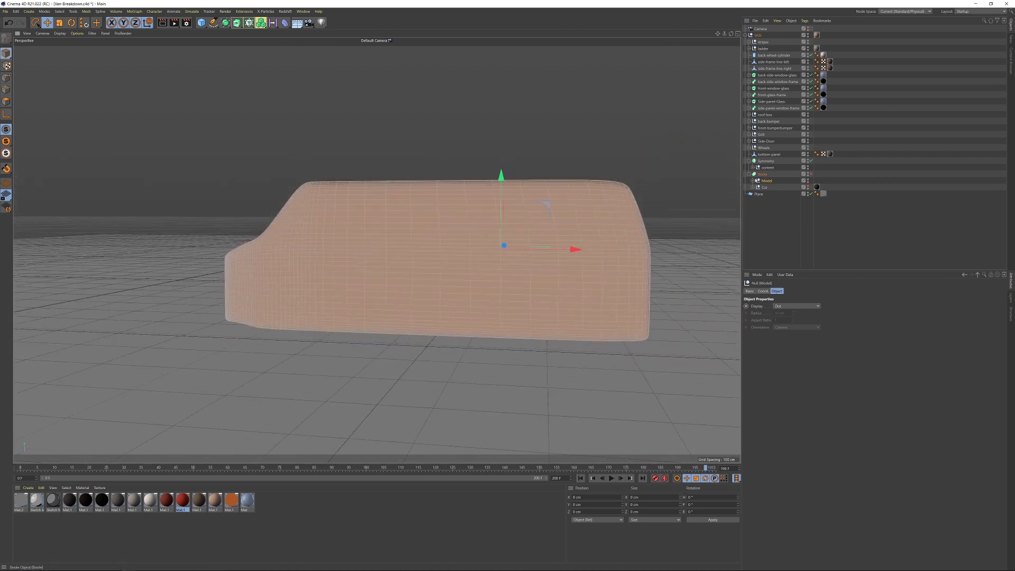
Expand the Model group and turn off its Subdivision Surface to expose the low-poly body
left_click(753, 181)
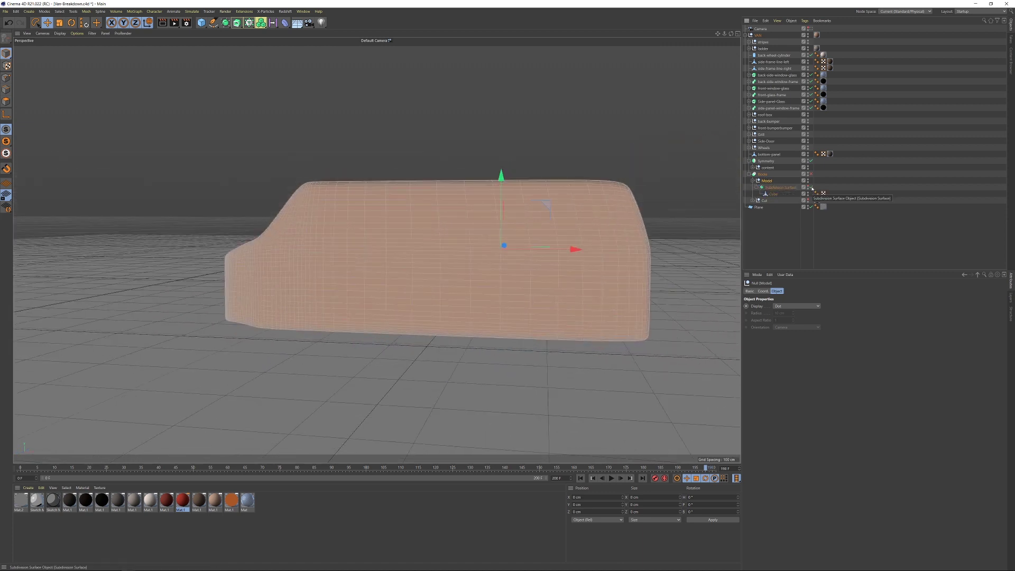
left_click(812, 187)
left_click_drag(507, 238, 531, 222, "alt")
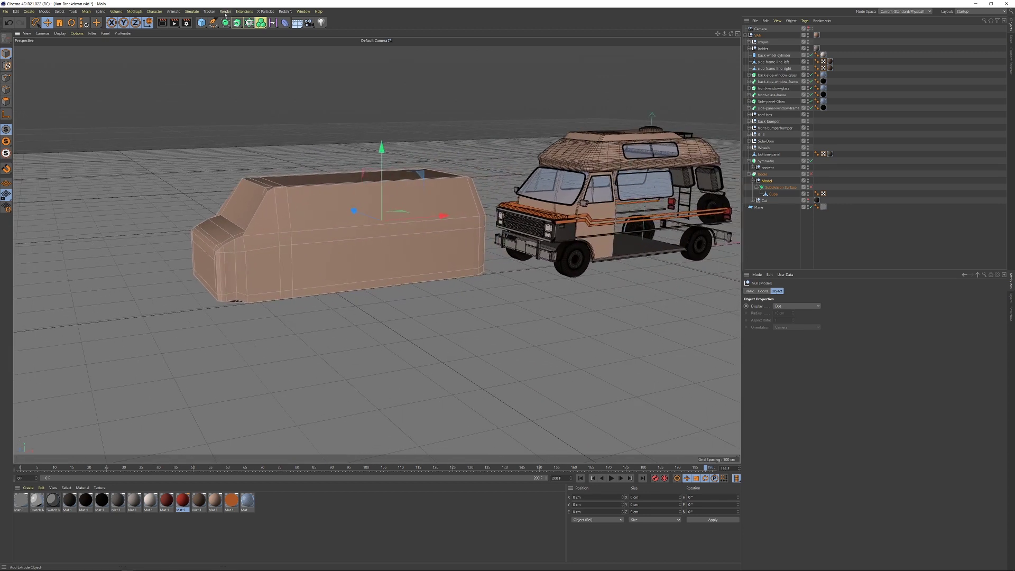
Add a cube, raise it above the ground and place it in front of the low-poly van body
left_click(201, 23)
left_click_drag(646, 183, 650, 117)
left_click_drag(717, 184, 137, 227)
middle_click_drag(136, 227, 376, 249, "alt")
left_click_drag(376, 249, 356, 211, "alt")
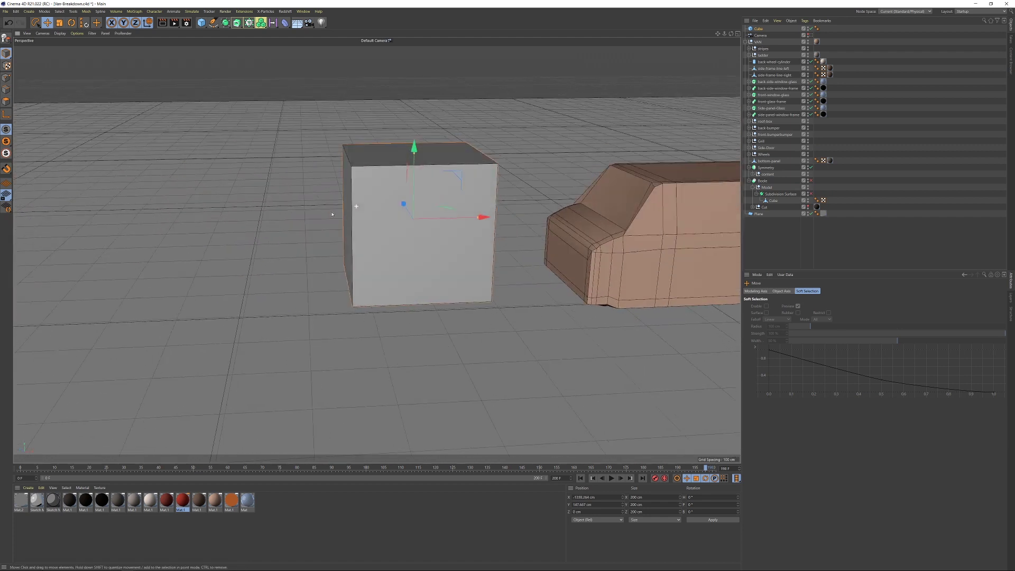
left_click_drag(481, 218, 330, 210)
middle_click_drag(329, 210, 444, 211, "alt")
scroll(442, 208, "up", 2)
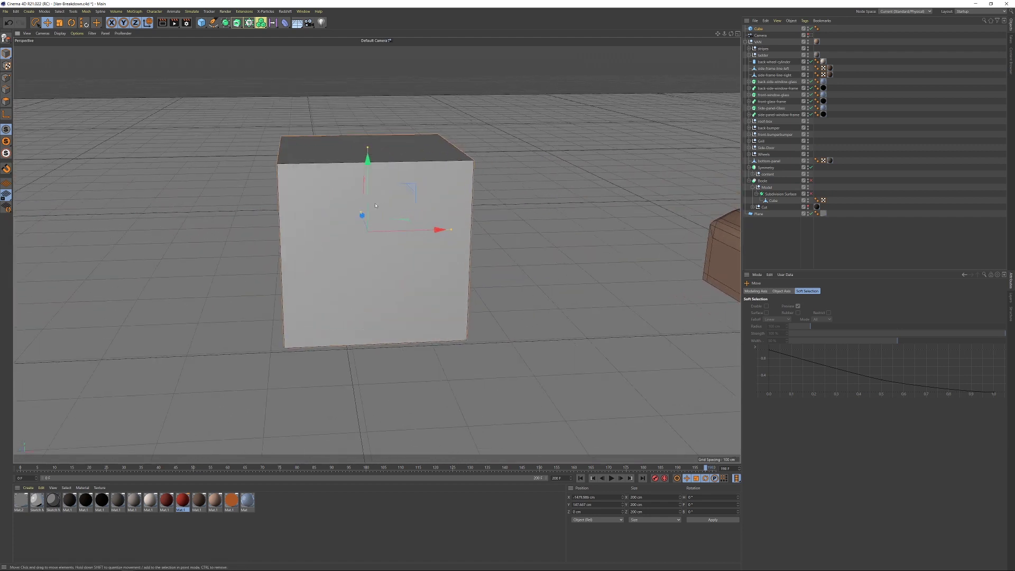
left_click_drag(375, 203, 393, 197, "alt")
Make the cube editable and extrude its front face outward by about 50 cm
left_click(7, 39)
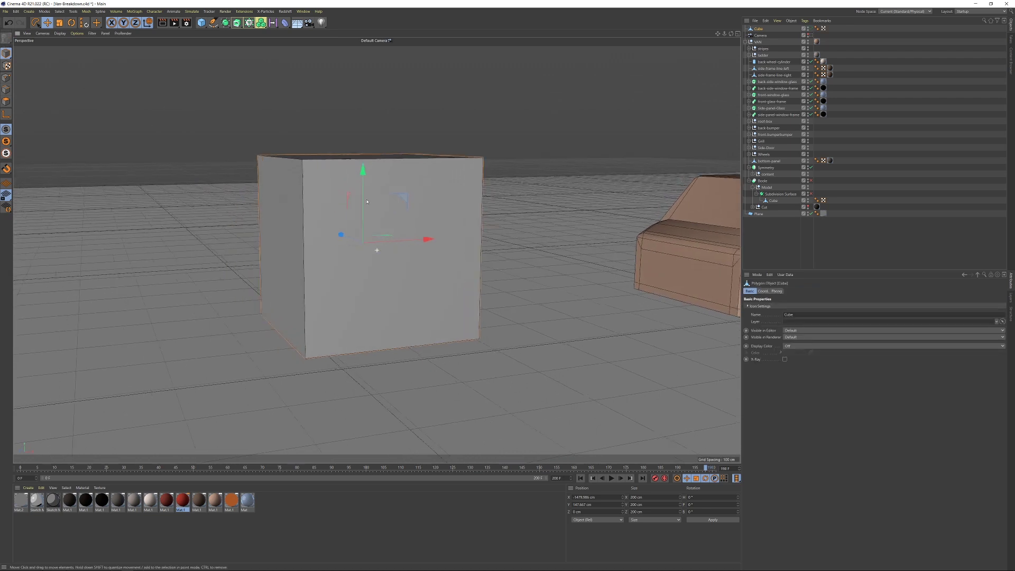
left_click(5, 102)
left_click(297, 196)
middle_click_drag(435, 196, 495, 213, "alt")
scroll(479, 211, "down", 2)
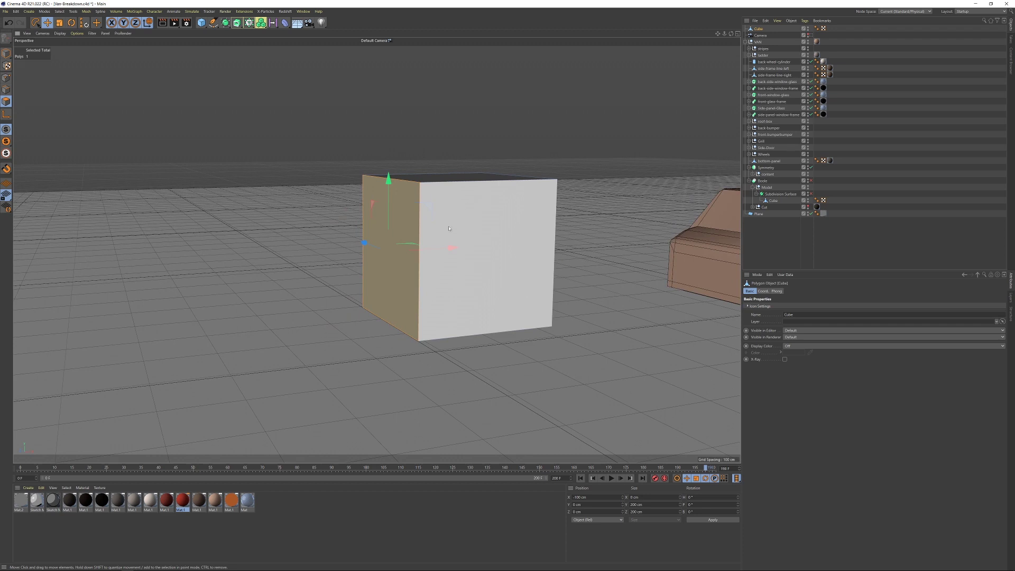
key("d")
left_click_drag(349, 141, 497, 138)
Lower the top edge of the extruded front face to form a sloped windshield
left_click(6, 89)
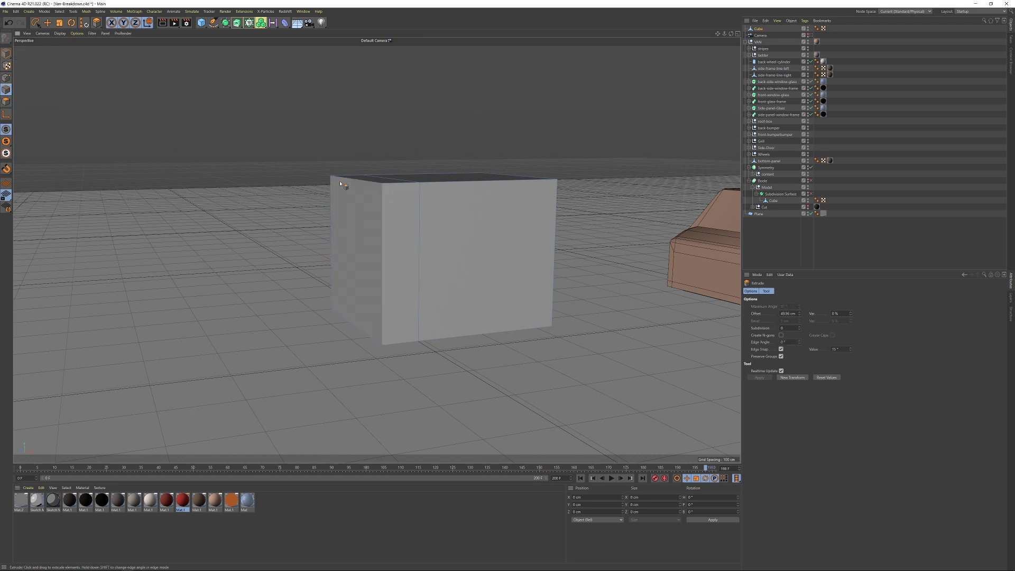
left_click(366, 183)
left_click_drag(352, 106, 352, 173)
Extrude the front face below the windshield forward to form the hood
left_click(6, 101)
right_click(371, 233)
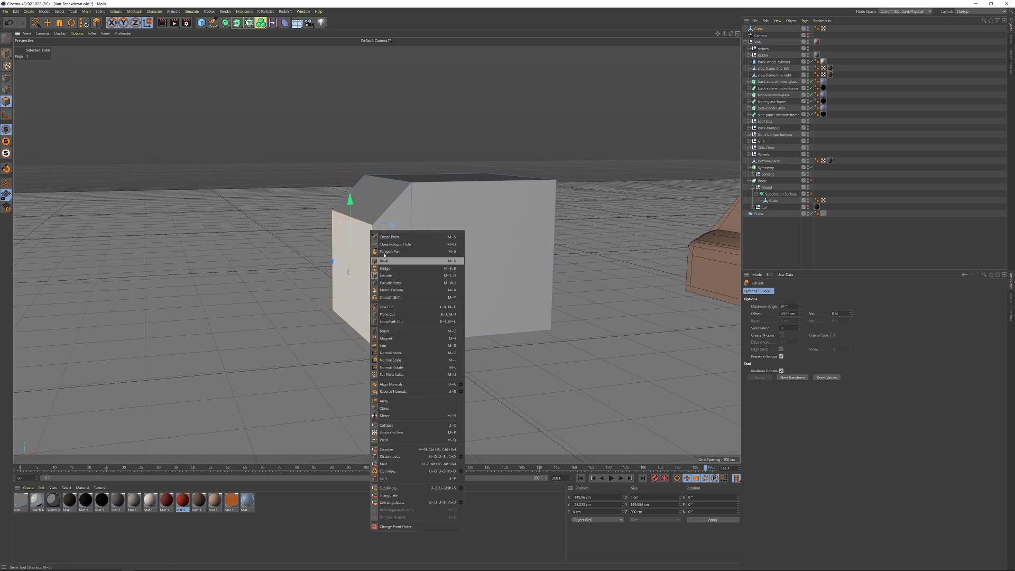
left_click(391, 275)
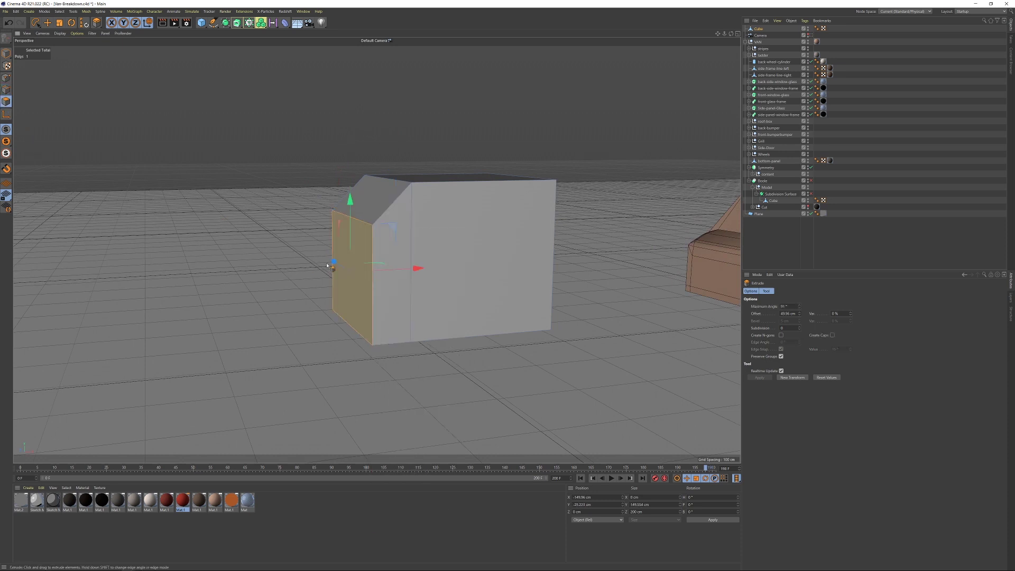
left_click_drag(194, 259, 380, 247)
Lower the hood's front edge and adjust the height of the edge at the windshield's base
left_click(6, 90)
left_click_drag(303, 219, 300, 170)
mouse_move(414, 218)
left_mouse_down("alt")
mouse_move(399, 212)
mouse_move(444, 226)
mouse_move(416, 223)
left_mouse_up("alt")
left_click(359, 218)
left_click_drag(349, 149, 349, 158)
left_click_drag(442, 214, 137, 133, "alt")
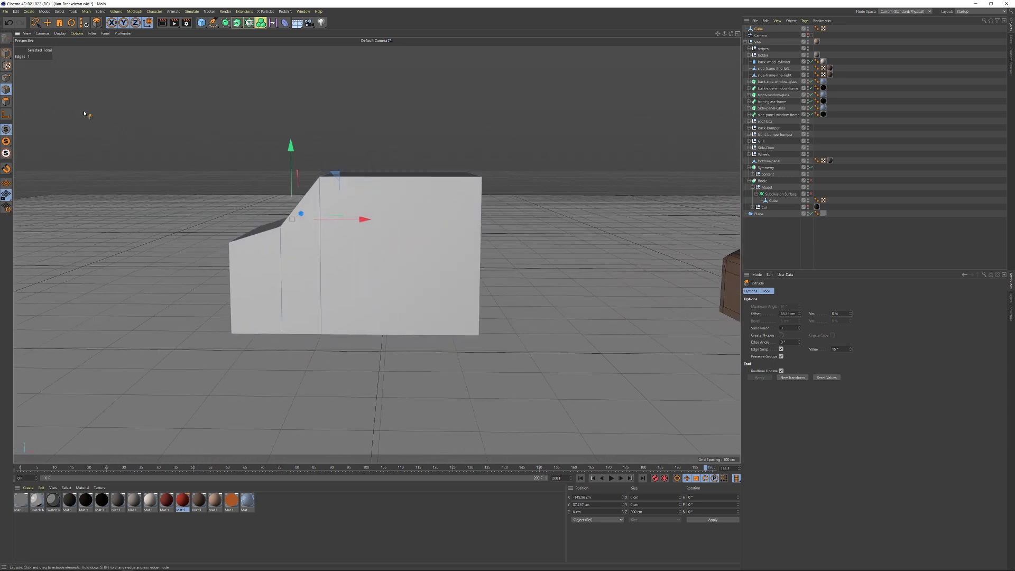
Move the rear face backward to lengthen the van body
left_click(7, 103)
left_click_drag(476, 238, 492, 236, "alt")
left_click(493, 233)
left_click_drag(573, 247, 647, 250)
left_click_drag(370, 213, 415, 214, "alt")
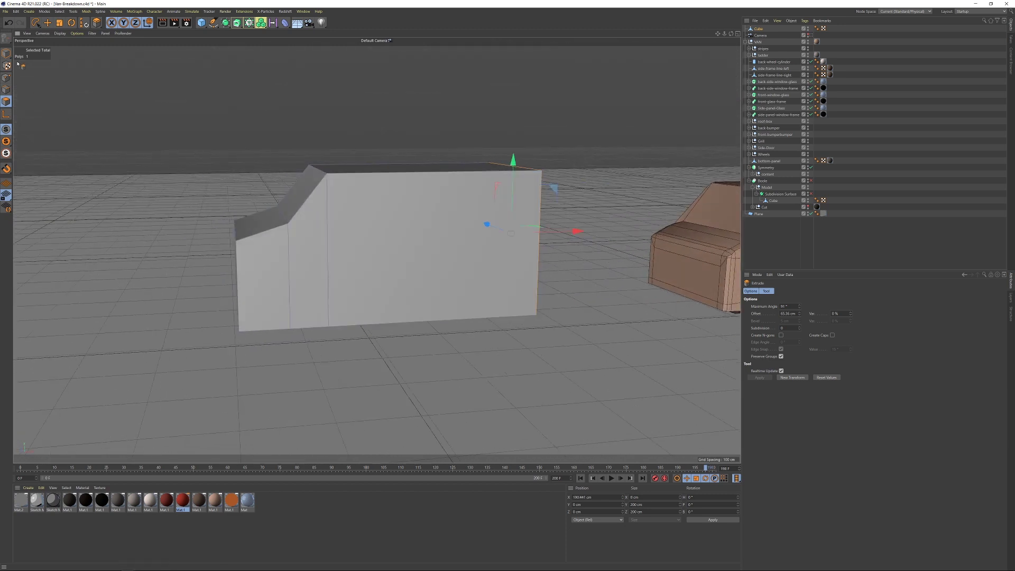
Activate Loop/Path Cut for the blocked-out van body in point mode
left_click(8, 78)
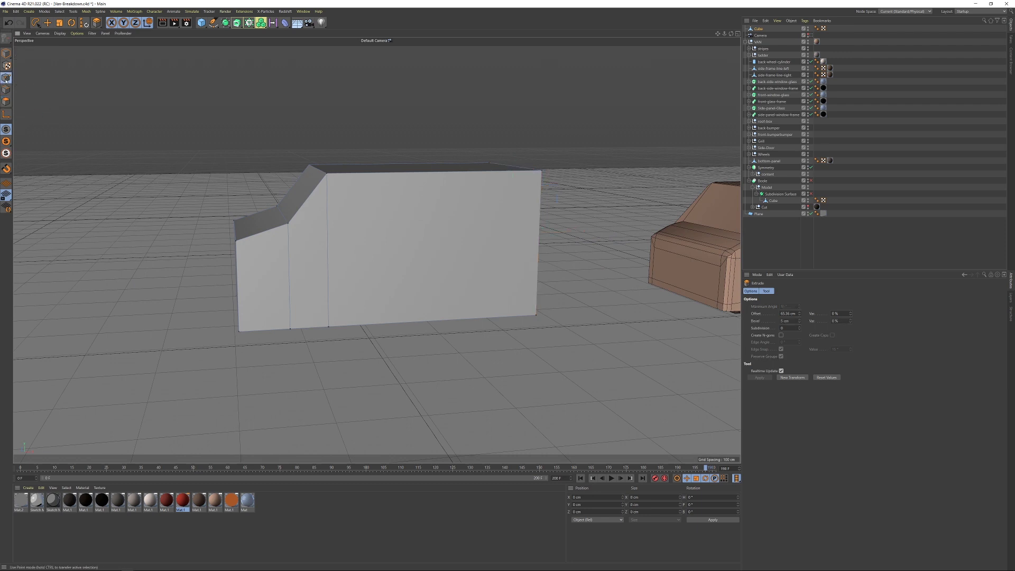
left_click(326, 174)
right_click(327, 174)
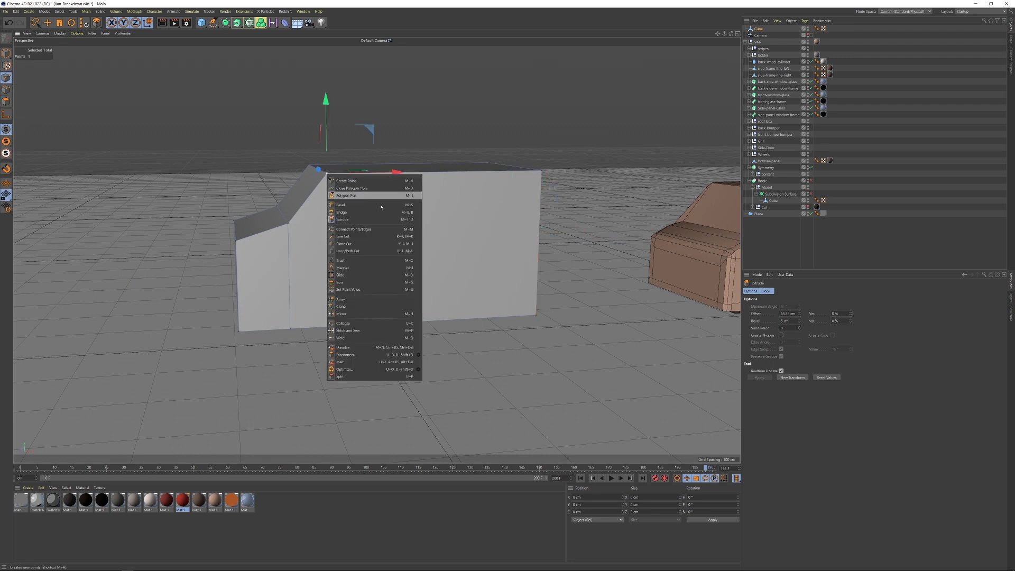
left_click(351, 252)
left_click_drag(374, 222, 322, 168, "alt")
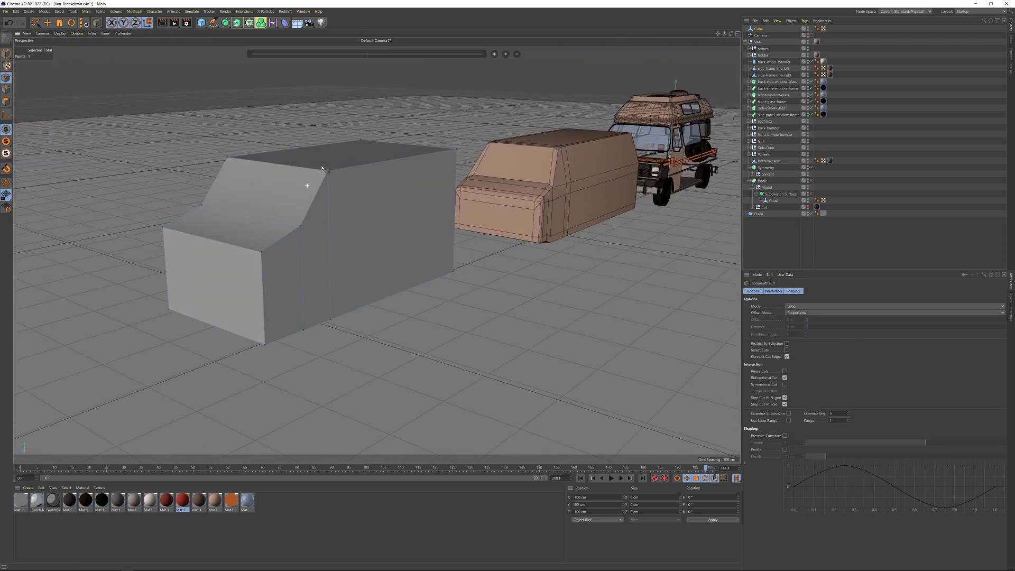
Add a Subdivision Surface and nest the blocked-out cube under it to preview the smoothed shape
left_click(225, 22)
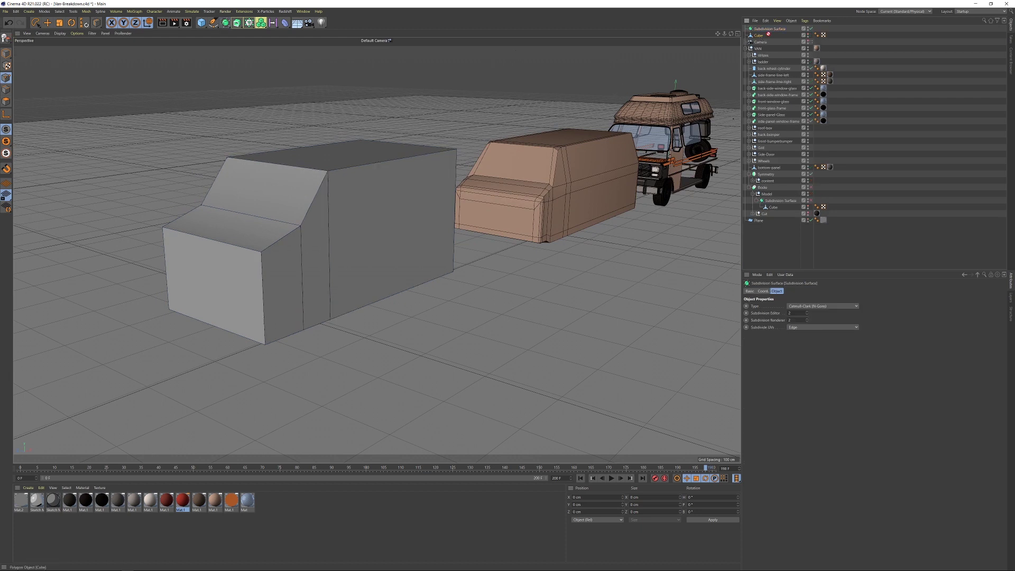
left_click_drag(767, 30, 766, 29)
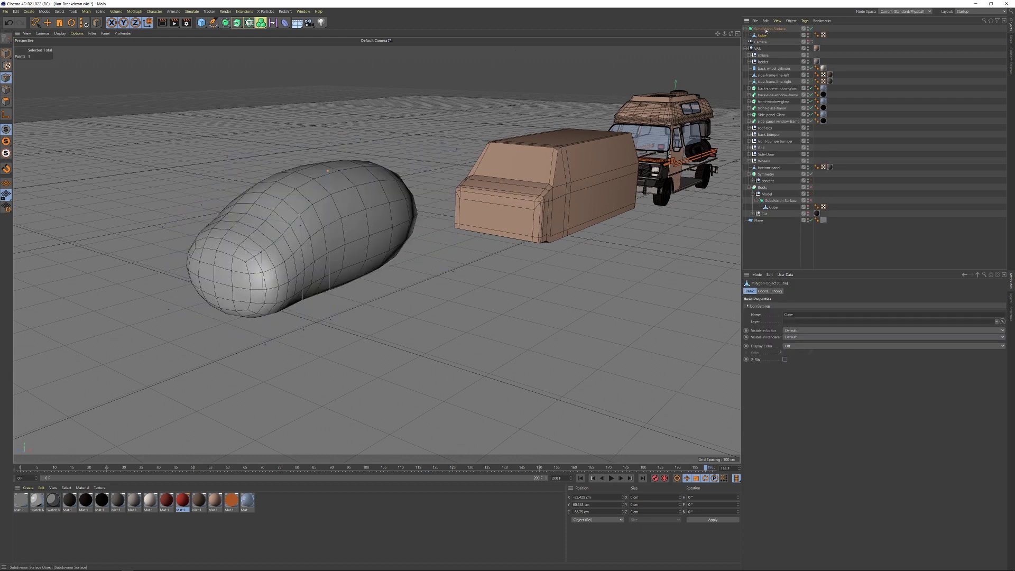
left_click_drag(360, 178, 391, 185, "alt")
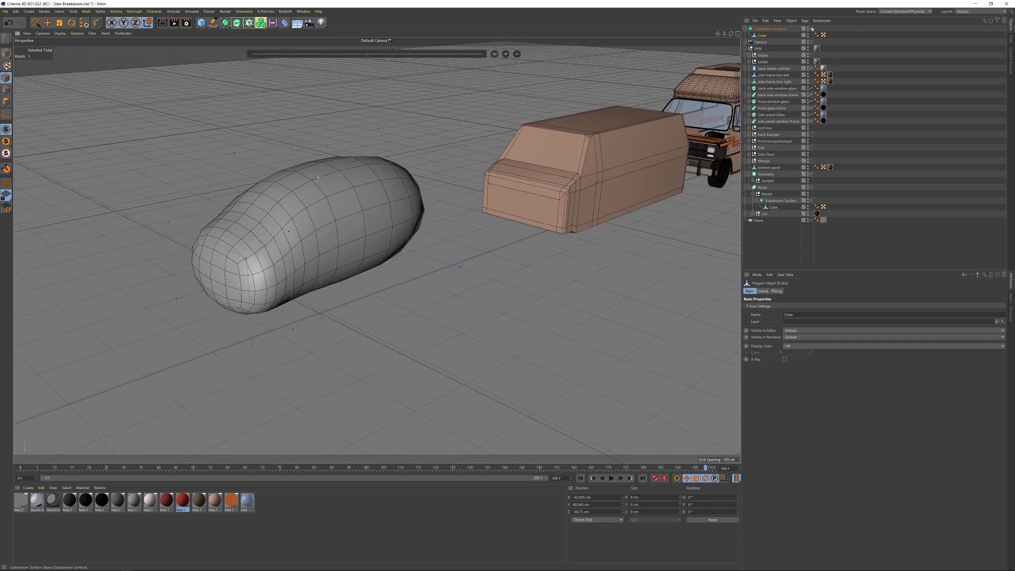
Turn off the new Subdivision Surface and add loop cuts close to both long side edges and the windshield's top edge
left_click(812, 28)
left_click_drag(366, 125, 369, 131, "alt")
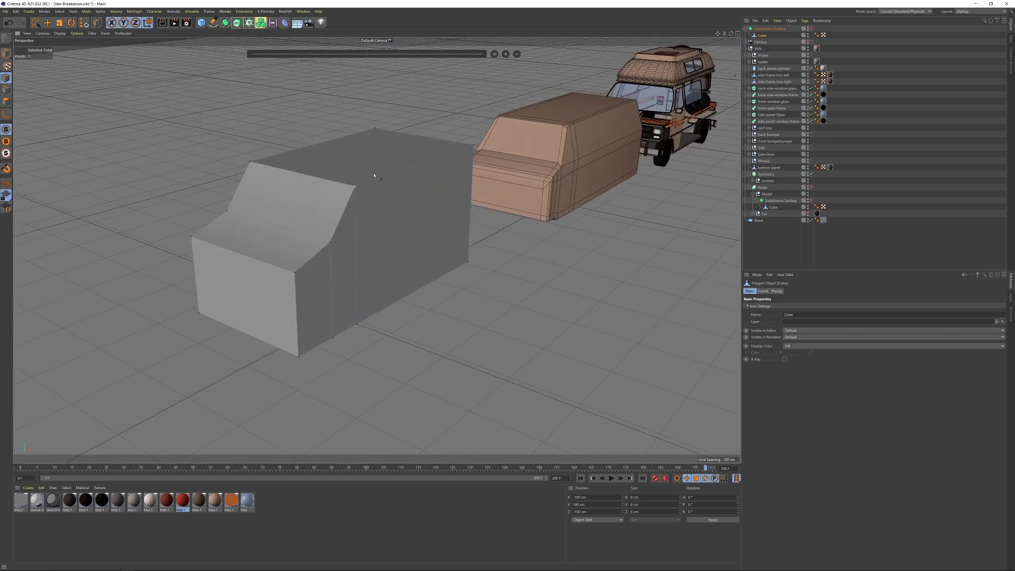
left_click_drag(374, 175, 353, 187, "alt")
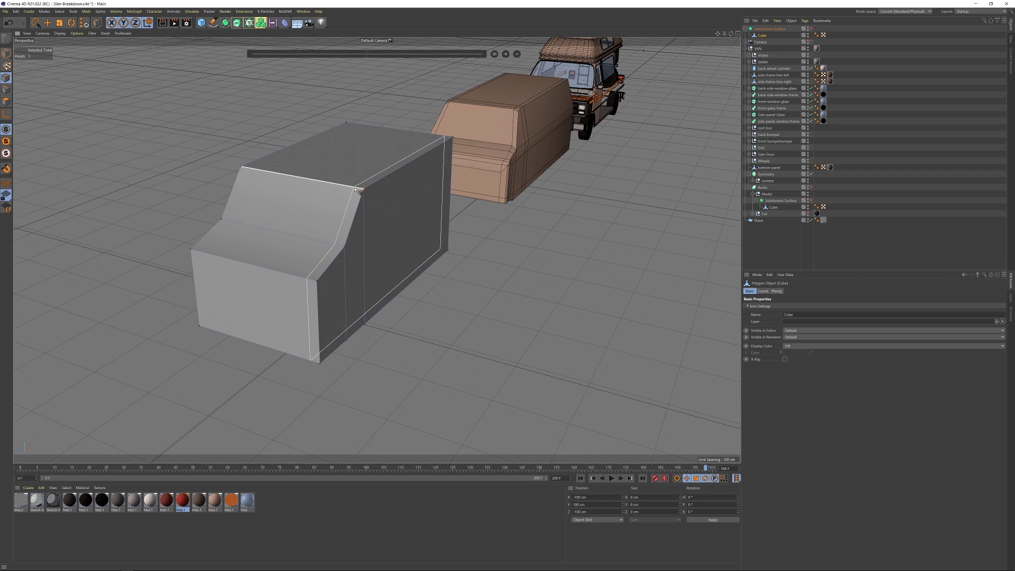
left_click(356, 189)
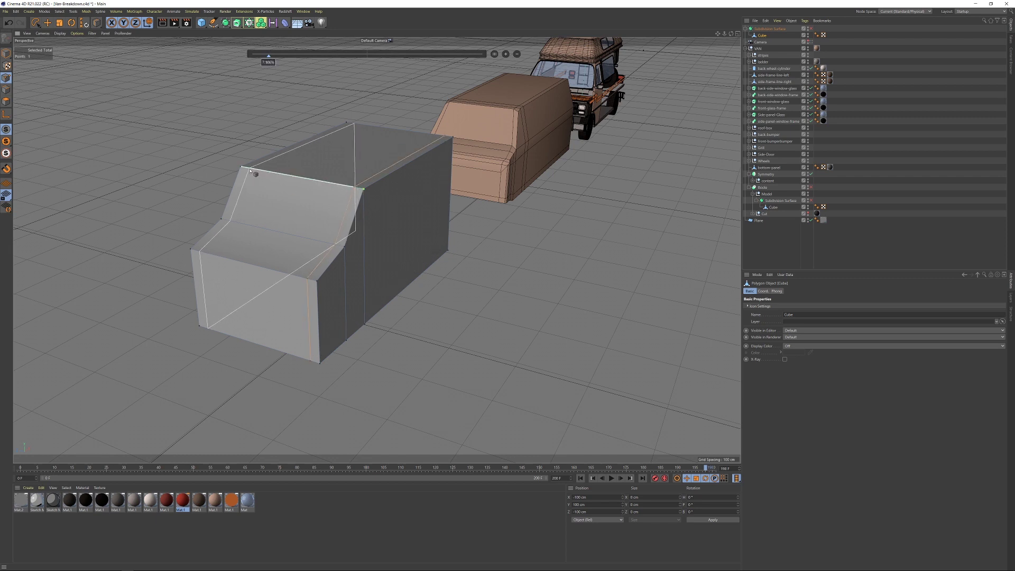
left_click(251, 169)
left_click(237, 178)
Add supporting loop cuts along the block's remaining side, roof and bottom edges, and turn the Subdivision Surface back on
left_click_drag(408, 194, 320, 149, "alt")
left_click(435, 153)
left_click(468, 119)
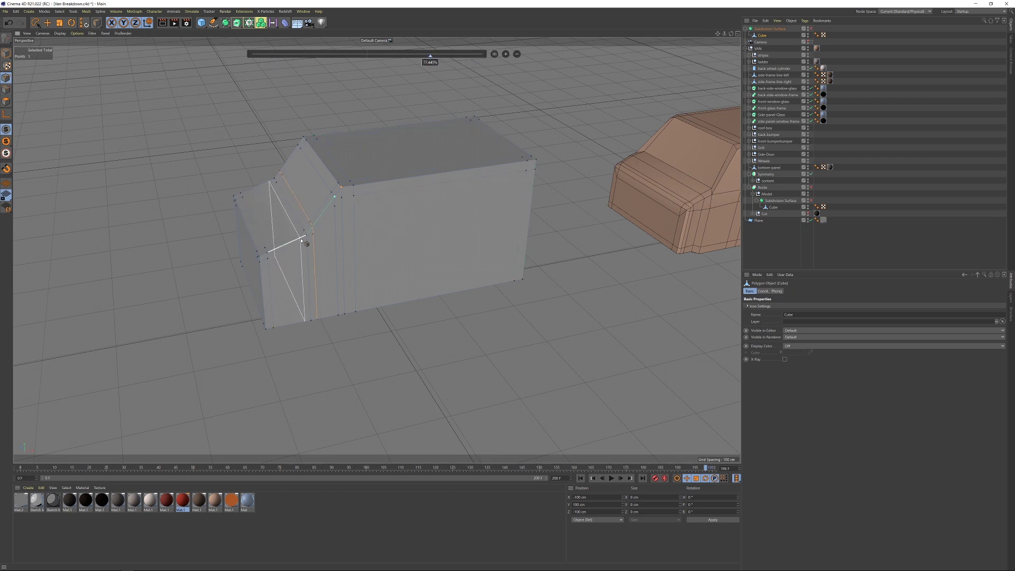
left_click(265, 320)
left_click_drag(328, 248, 311, 230, "alt")
left_click(811, 29)
left_click_drag(403, 219, 342, 209, "alt")
right_click_drag(334, 206, 392, 204, "alt")
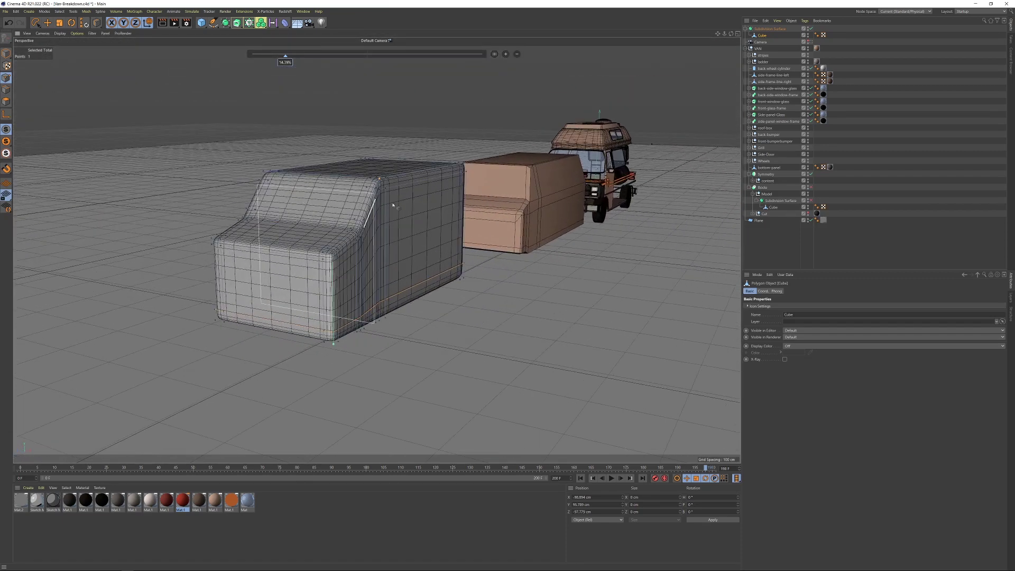
Turn off the Subdivision Surface, lasso-select the roof points and scale them inward to narrow the top of the body
left_click(36, 23)
key("q")
left_click_drag(409, 154, 412, 151, "alt")
mouse_move(379, 203)
left_mouse_down("alt")
mouse_move(370, 201)
mouse_move(379, 203)
left_mouse_up("alt")
mouse_move(490, 191)
left_mouse_down()
mouse_move(528, 175)
mouse_move(373, 249)
mouse_move(203, 233)
mouse_move(401, 153)
left_mouse_up()
left_click_drag(400, 154, 398, 196, "alt")
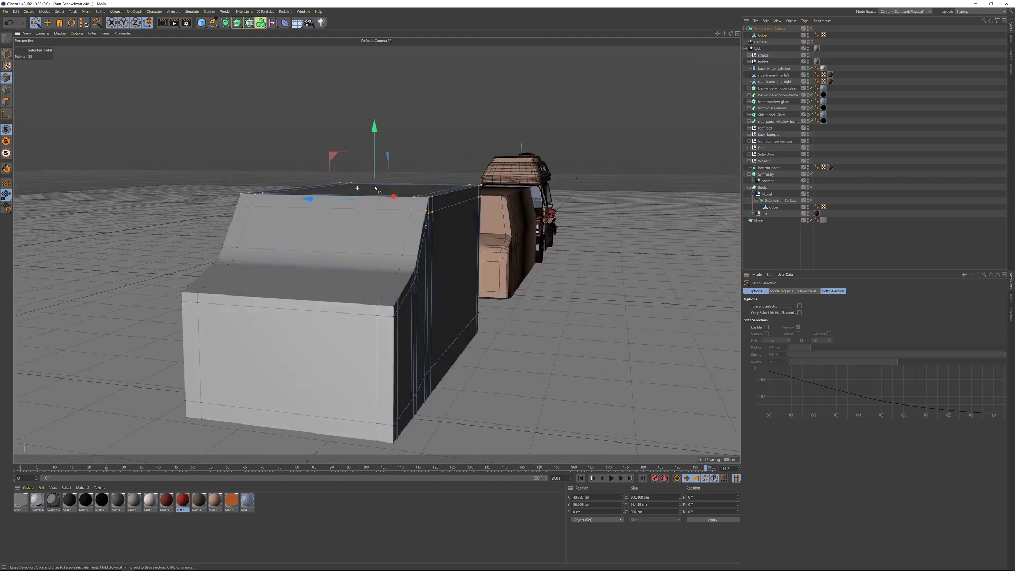
key("t")
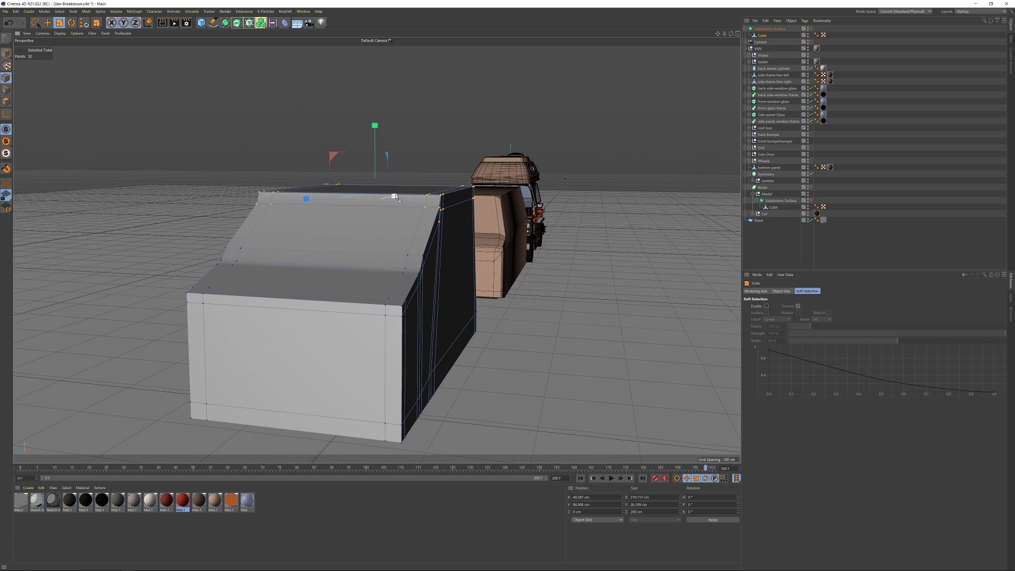
left_click_drag(311, 202, 405, 219)
Delete the practice Subdivision Surface with its cube and enable the Subdivision Surface on the original van body
middle_click_drag(576, 249, 369, 250, "alt")
right_click_drag(543, 200, 570, 199, "alt")
left_click_drag(570, 200, 508, 206, "alt")
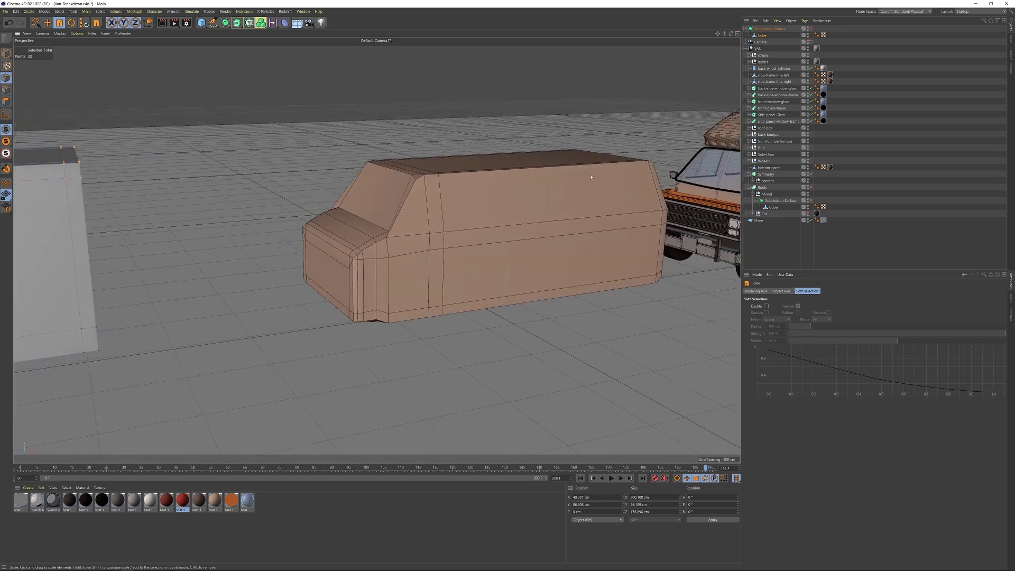
left_click(768, 29)
key("Delete")
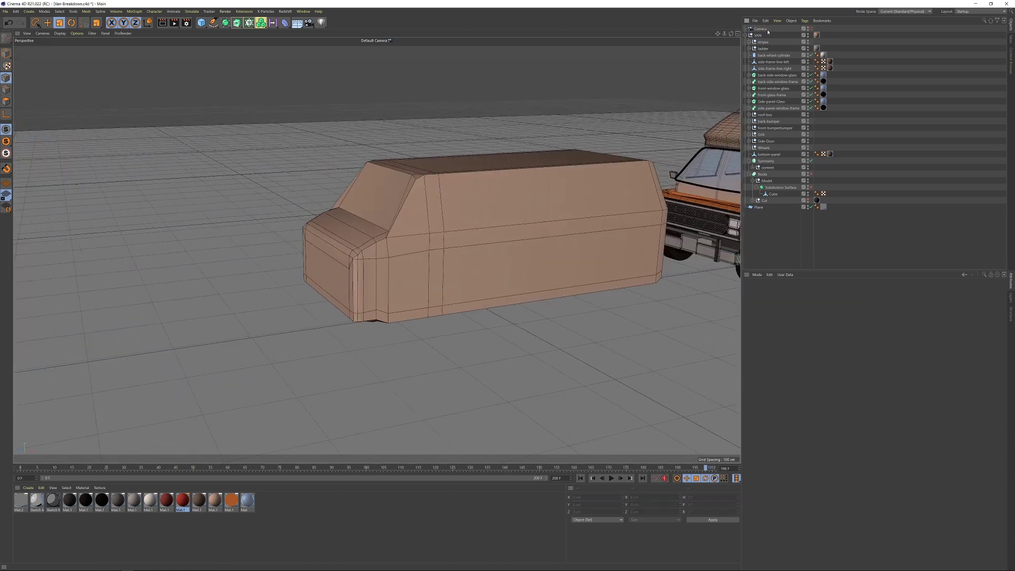
left_click(810, 187)
left_click_drag(433, 211, 430, 189, "alt")
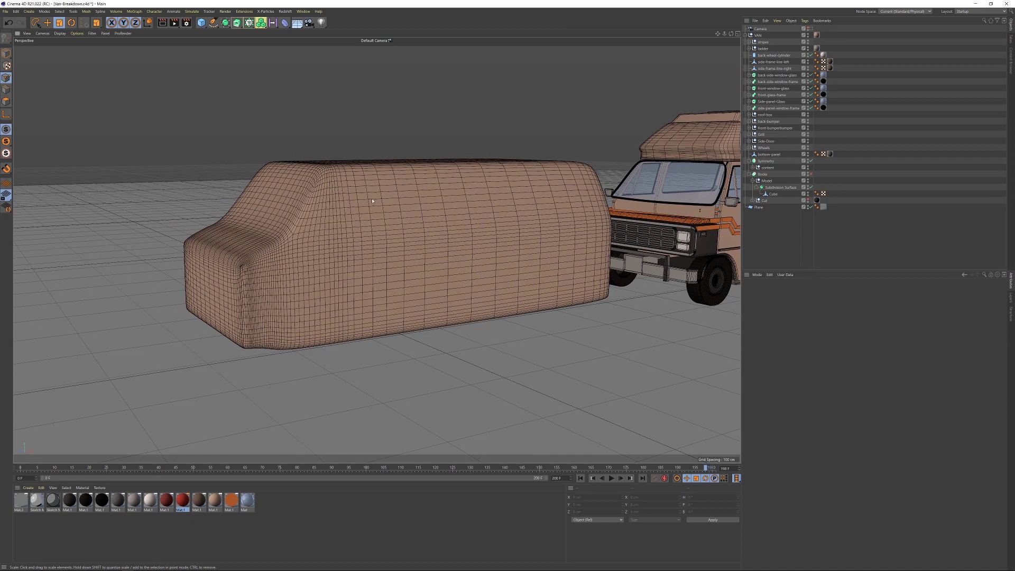
left_click_drag(396, 216, 589, 151, "alt")
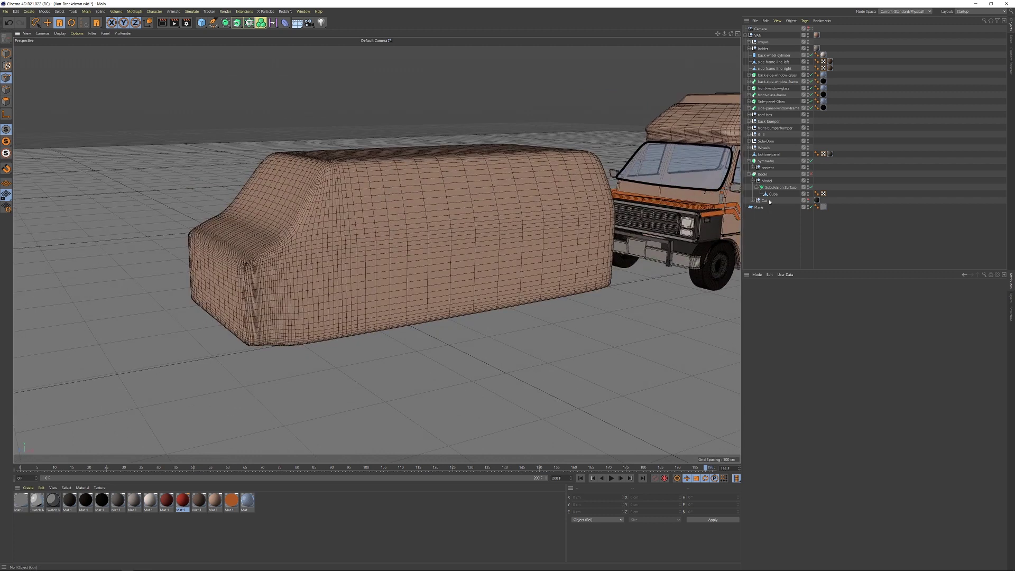
right_click_drag(355, 188, 367, 188, "alt")
middle_click_drag(367, 187, 429, 187, "alt")
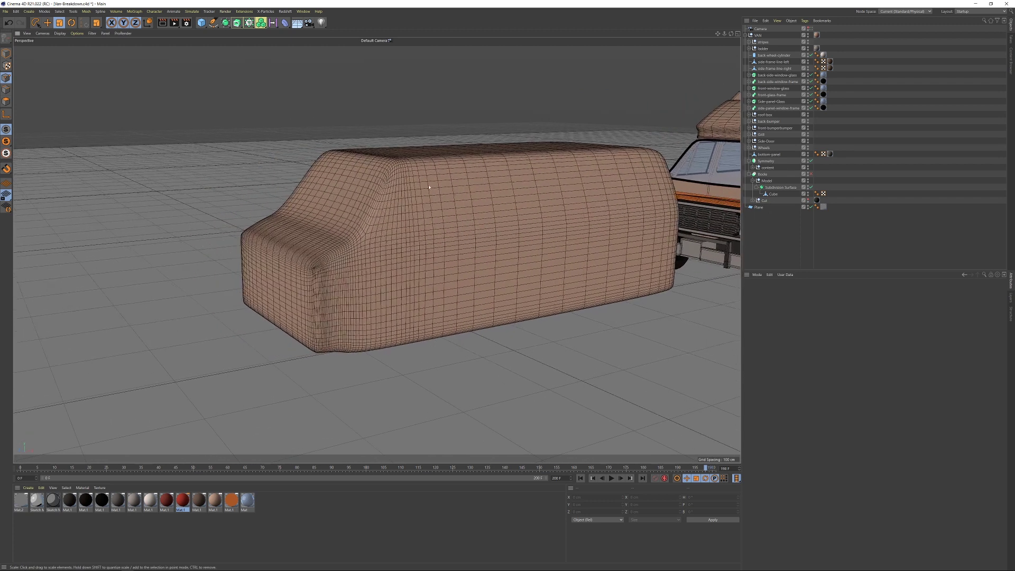
left_click_drag(413, 188, 454, 182, "alt")
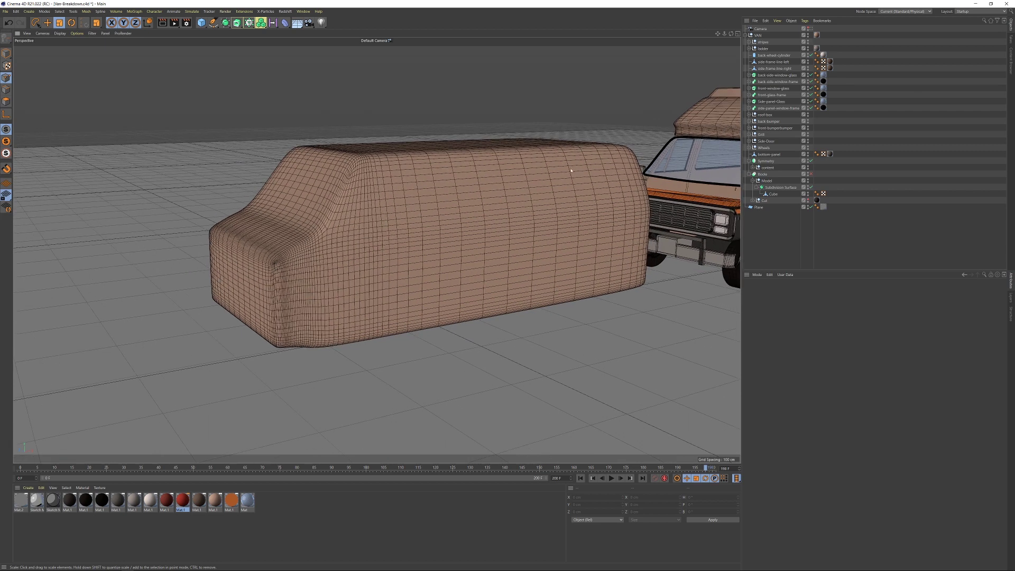
Make the Cut null visible to show the window, door and wheel-arch cutting shapes on the van body
left_click(546, 173)
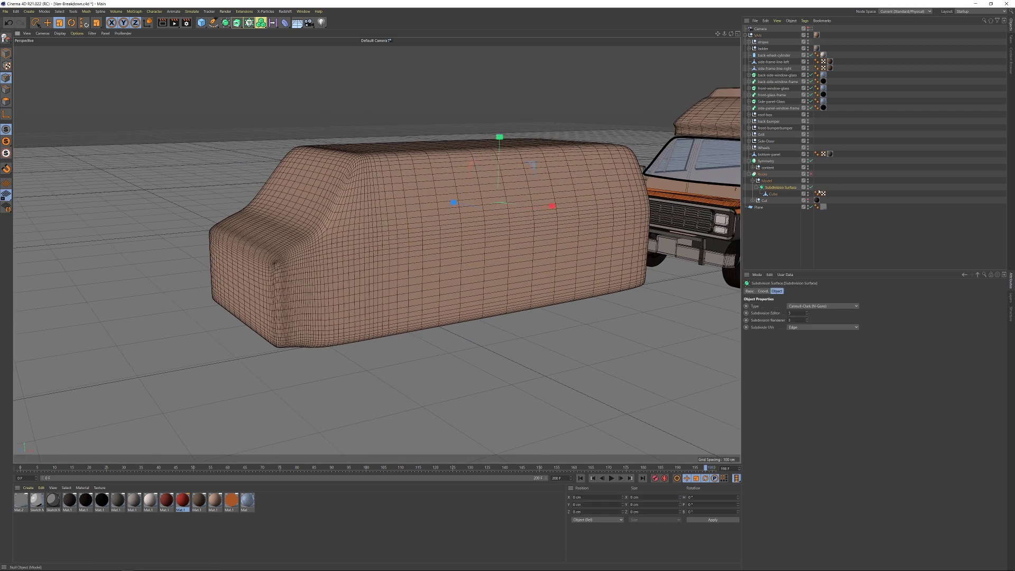
left_click(765, 200)
left_click(808, 199)
left_click_drag(371, 193, 413, 201, "alt")
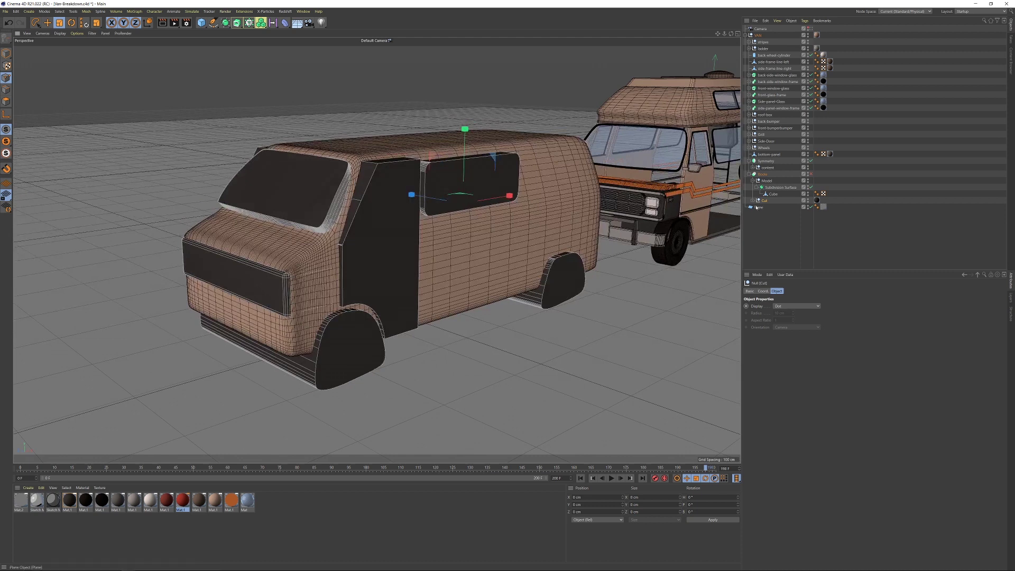
middle_click_drag(465, 196, 515, 186, "alt")
left_click_drag(516, 186, 442, 174, "alt")
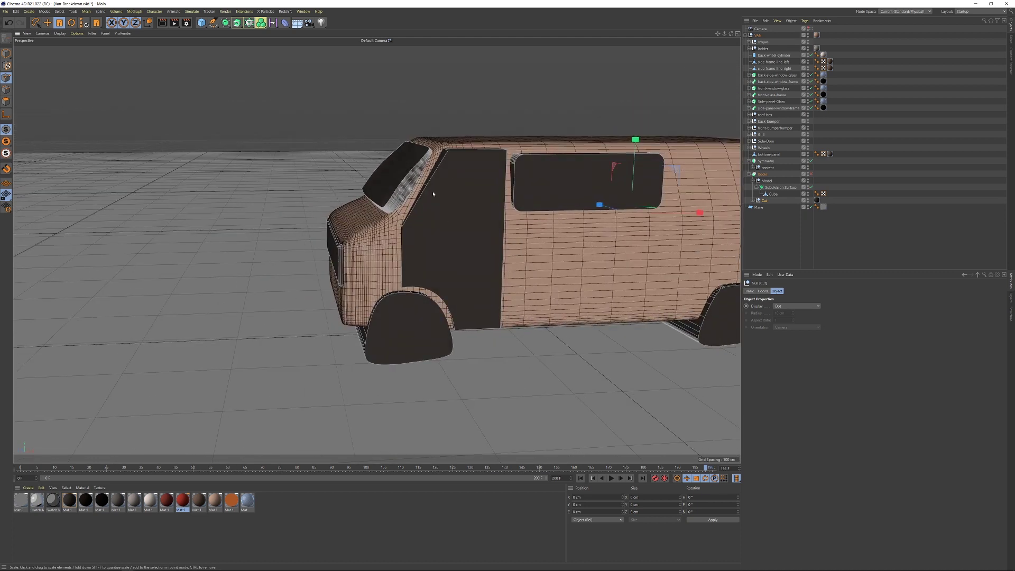
left_click_drag(516, 208, 665, 295, "alt")
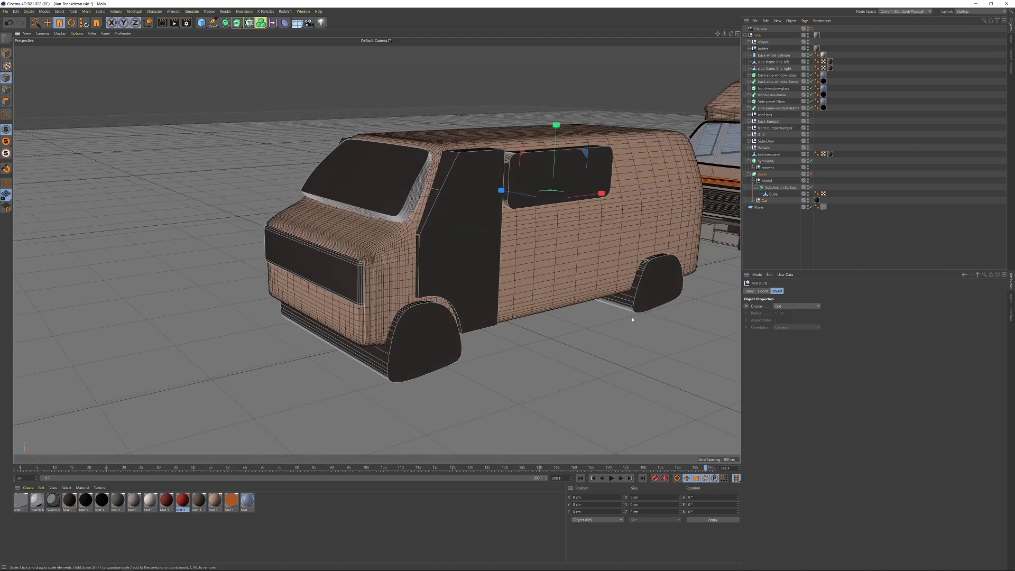
left_click_drag(456, 292, 459, 320, "alt")
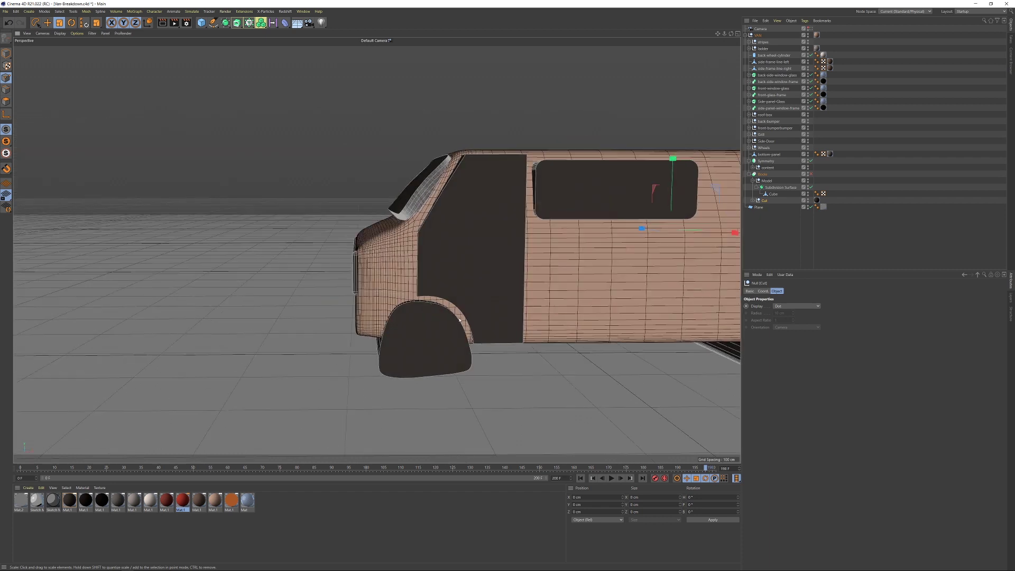
left_click_drag(440, 286, 498, 251, "alt")
Trace the front door's outline in the front view with a closed Bezier spline using the Spline Pen
middle_click(499, 251)
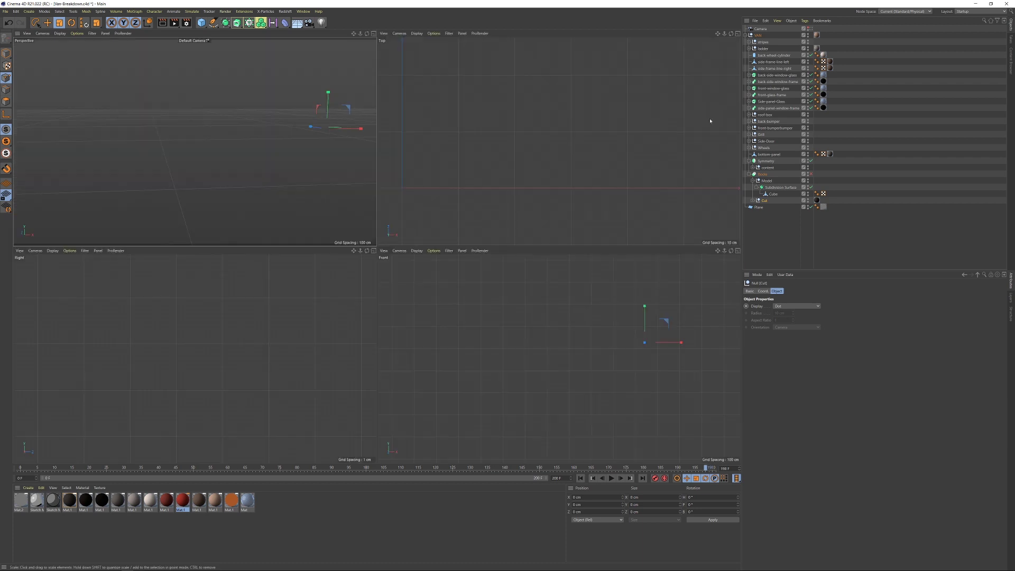
key("F4")
scroll(488, 229, "up", 4)
scroll(488, 228, "down", 2)
key("h")
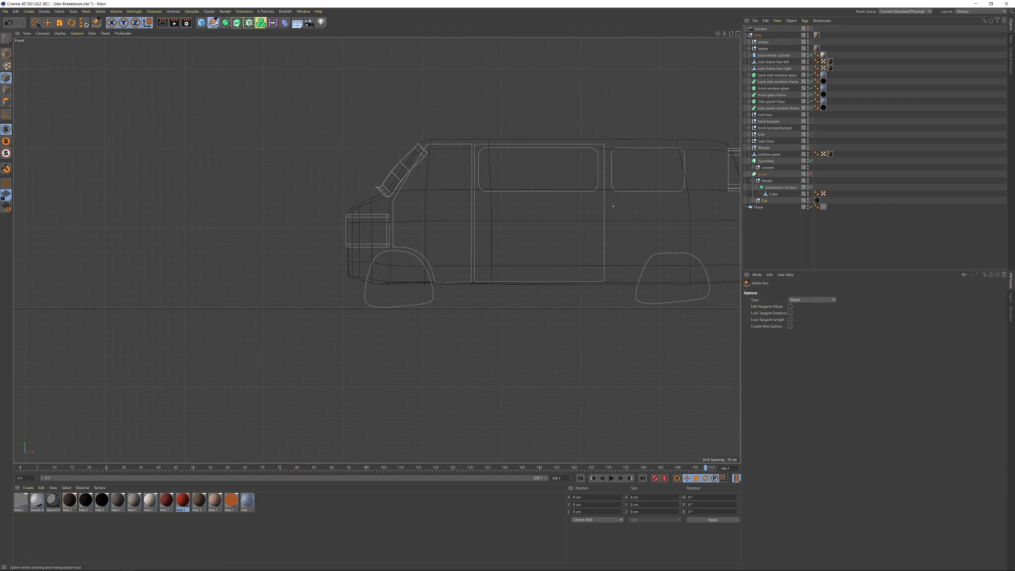
left_click(212, 24)
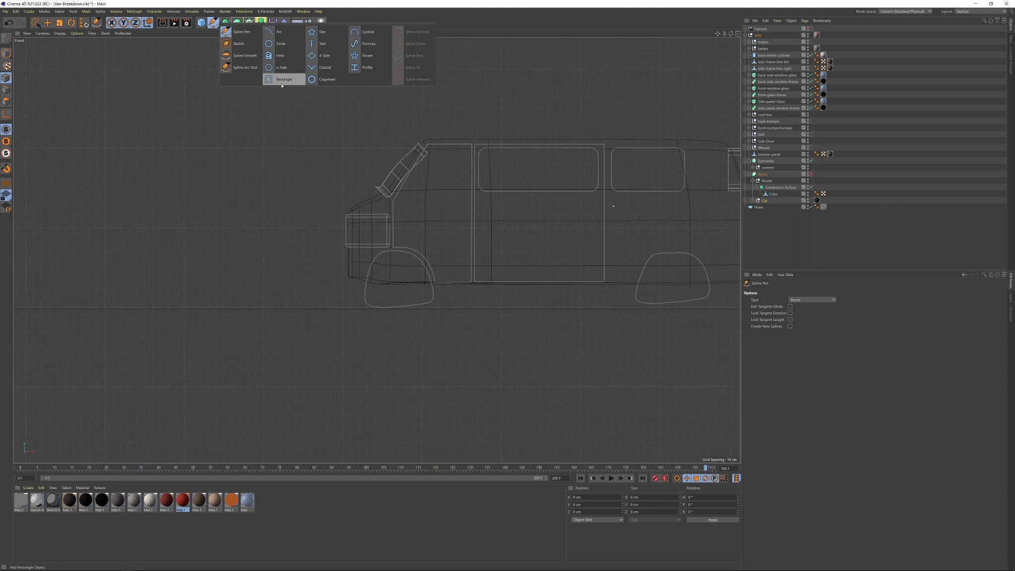
left_click(241, 32)
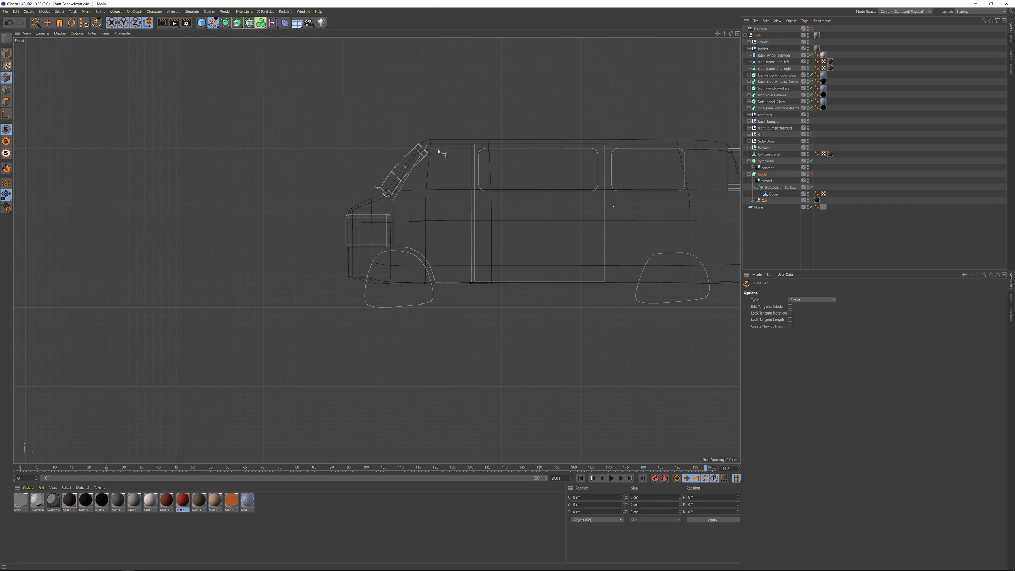
left_click(471, 283)
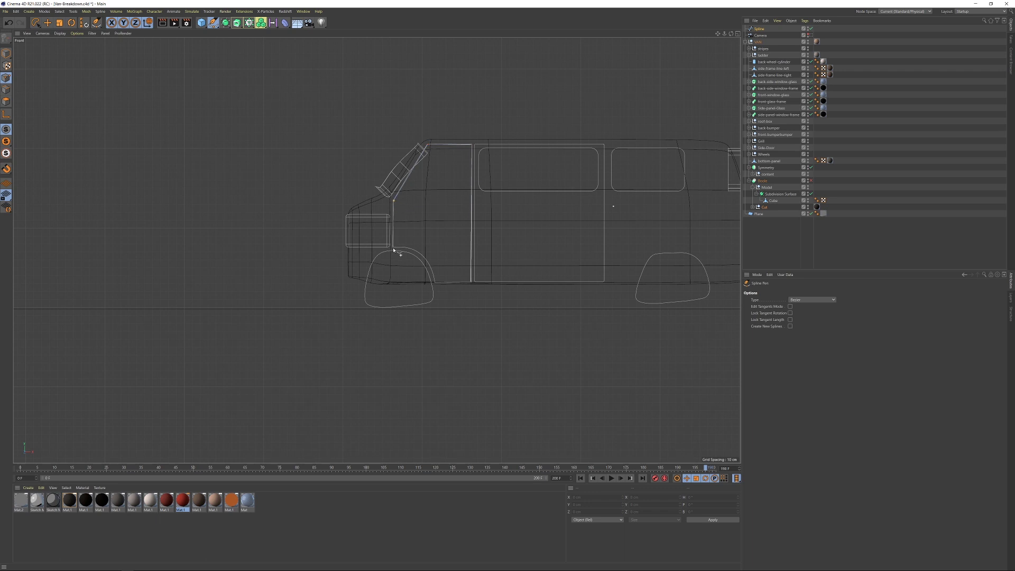
left_click_drag(394, 250, 413, 248)
key("Delete")
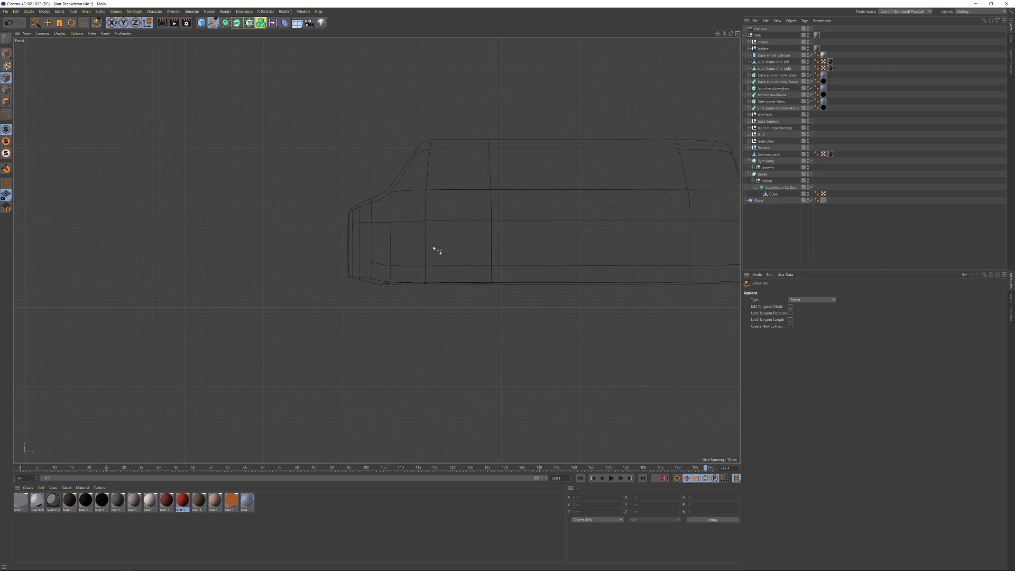
mouse_move(706, 467)
left_mouse_down()
mouse_move(588, 449)
mouse_move(714, 466)
left_mouse_up()
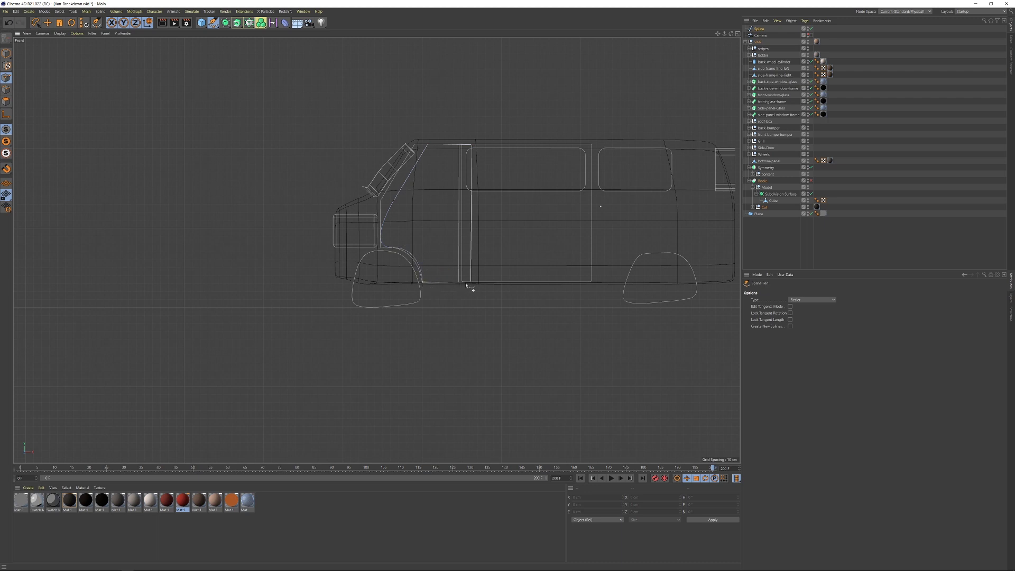
Apply Equal Tangent Direction to the spline point above the front wheel arch and move it to the door's lower front corner
key("e")
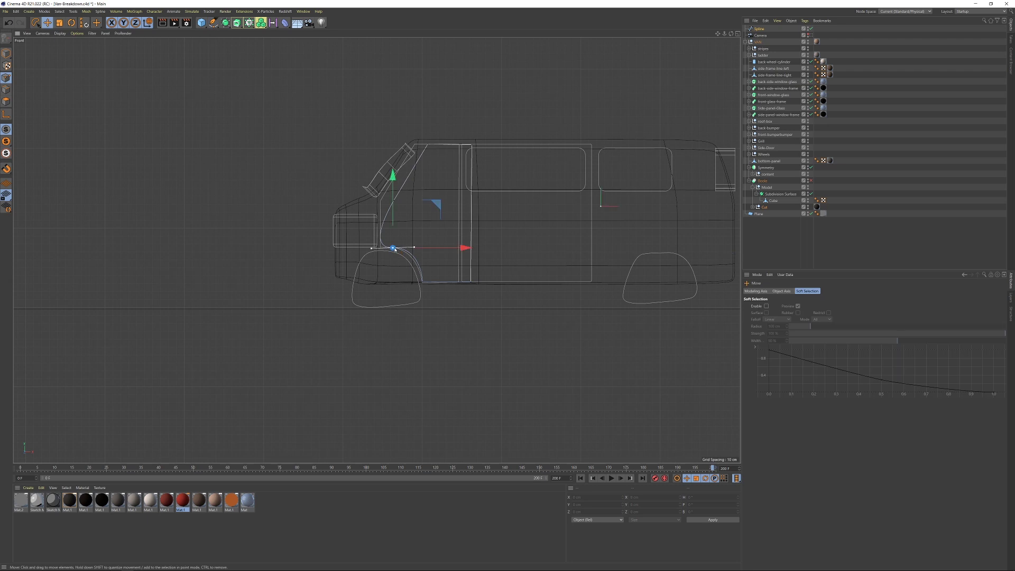
left_click_drag(371, 249, 384, 250)
key("ctrl+z")
scroll(387, 247, "up", 5)
right_click(426, 238)
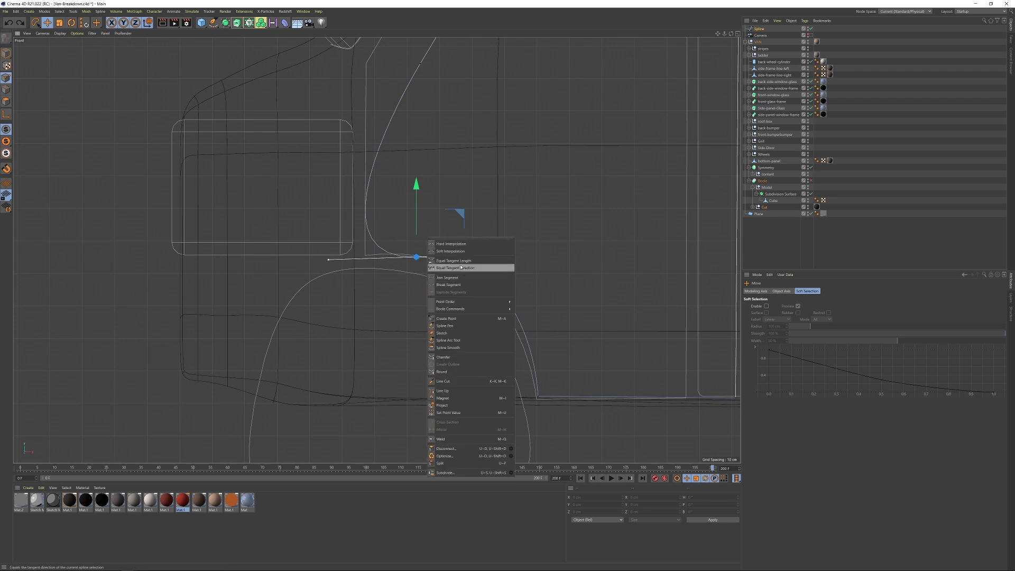
left_click(462, 267)
left_click_drag(403, 217, 366, 226)
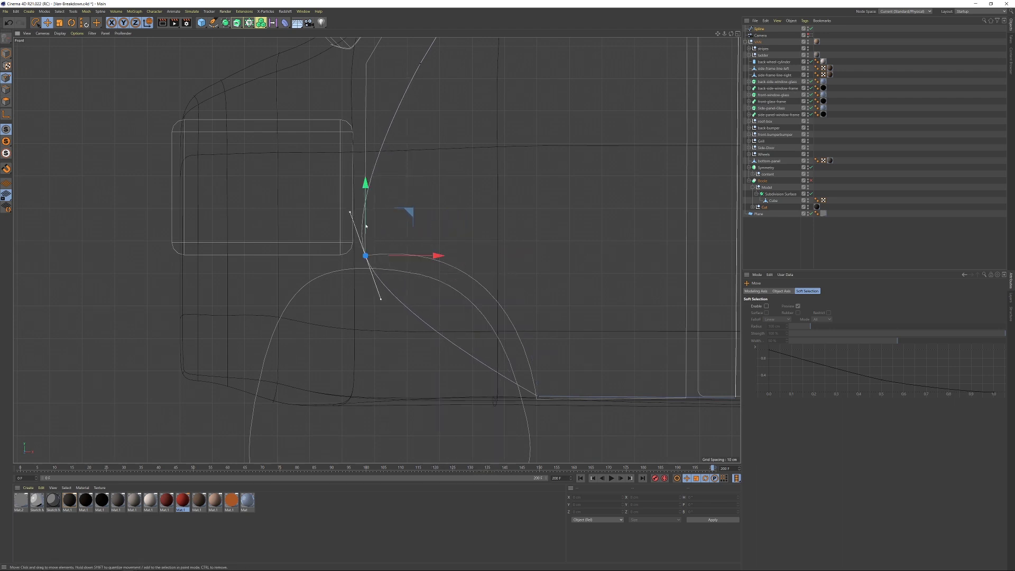
Adjust that corner point's tangents so the curve follows the wheel arch and the door's front edge runs straight
right_click(376, 261)
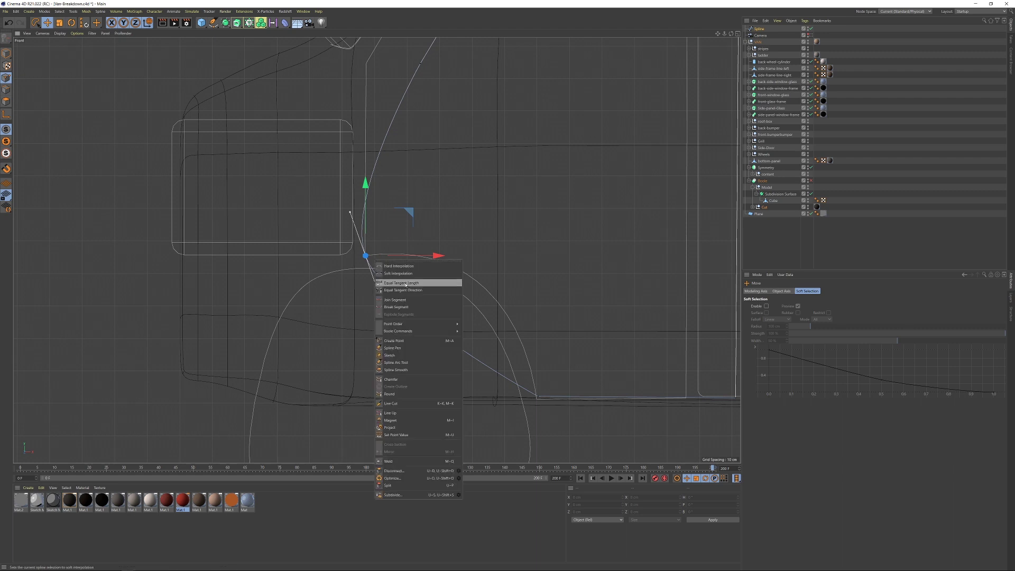
left_click(409, 363)
left_click_drag(382, 301, 481, 239)
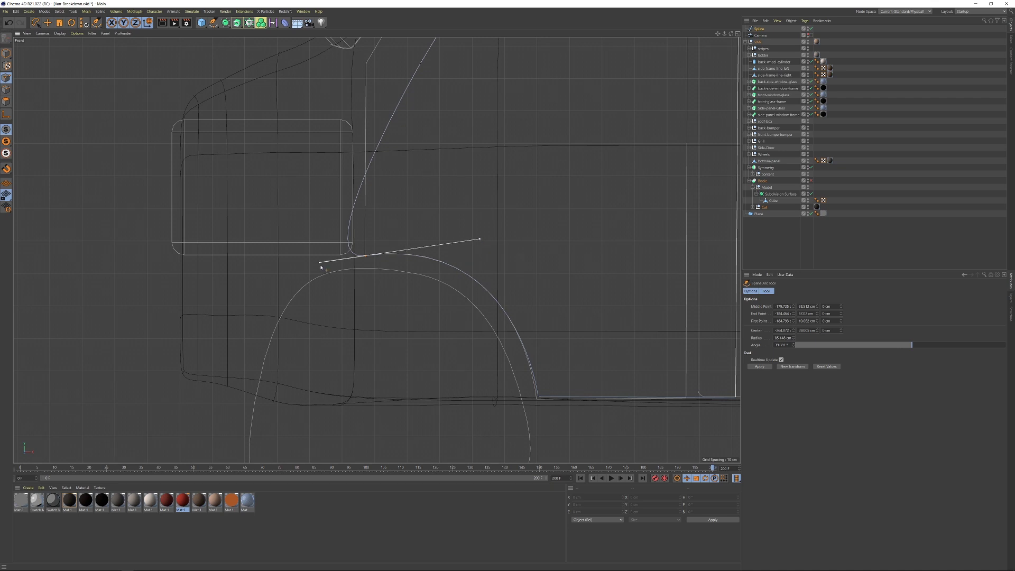
left_click_drag(321, 263, 367, 258)
Move the spline's two upper front points onto the door outline beside the windshield using Live Selection
scroll(521, 201, "down", 10)
scroll(499, 211, "up", 10)
middle_click_drag(445, 163, 447, 203, "alt")
left_click_drag(42, 24, 45, 30)
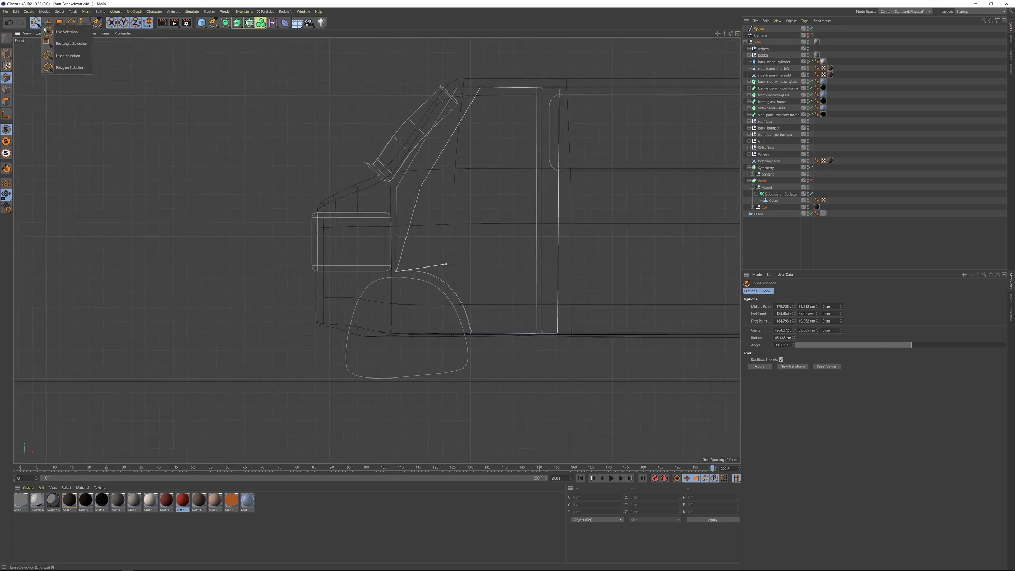
left_click(47, 31)
left_click(420, 186)
left_click_drag(492, 188, 465, 188)
left_click(481, 87)
left_click_drag(552, 87, 529, 87)
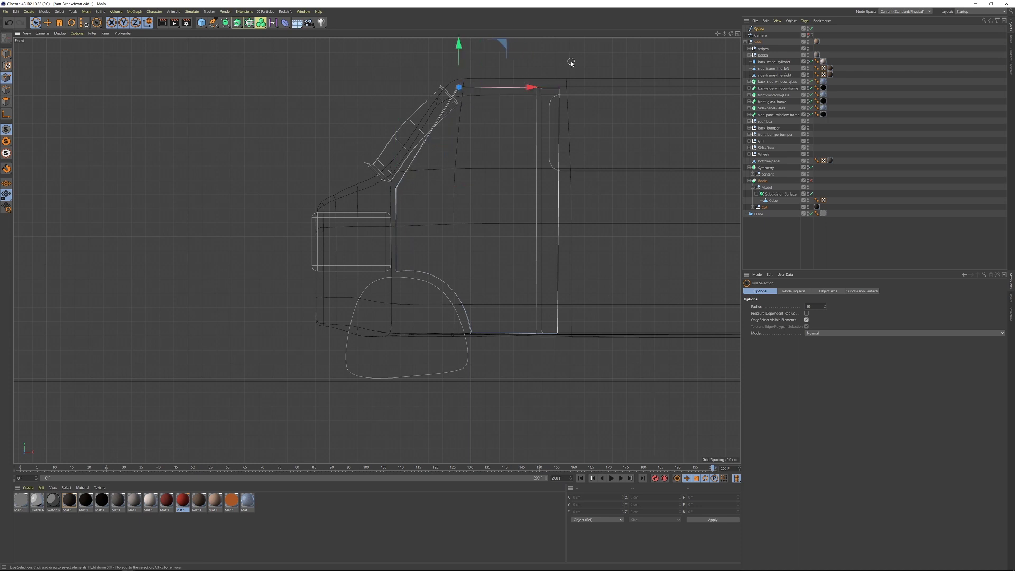
Select the spline's two rear points and move them forward onto the door's rear edge
left_click_drag(556, 346, 557, 339)
left_click_drag(622, 211, 600, 211)
right_click_drag(542, 229, 527, 232, "alt")
scroll(528, 231, "up", 2)
scroll(492, 230, "up", 2)
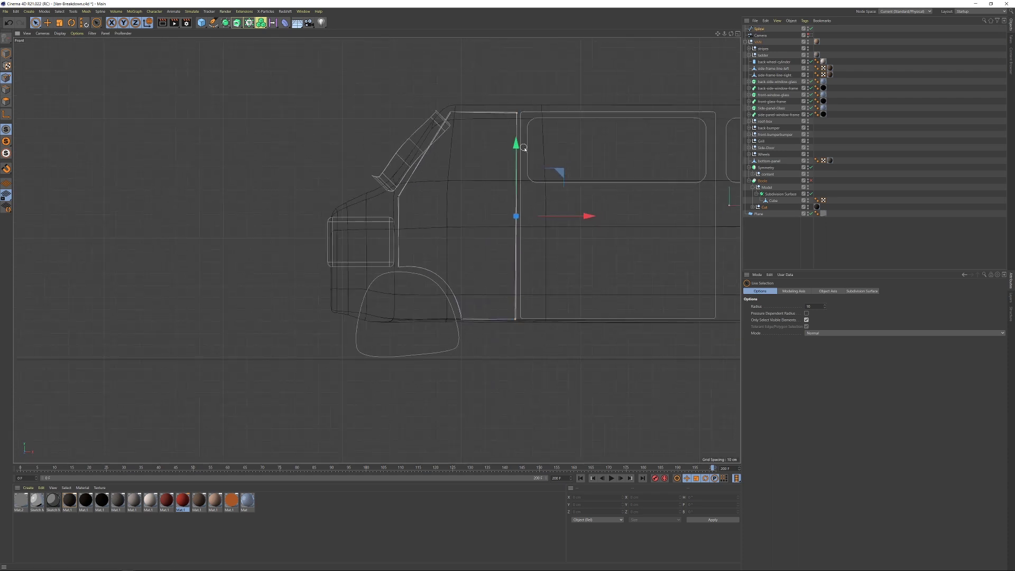
Return to the perspective view in model mode and move the door spline along Z out past the van's side
left_click(737, 33)
left_click(373, 33)
left_click(5, 53)
left_click_drag(333, 168, 425, 201, "alt")
key("e")
left_click_drag(365, 121, 444, 126)
key("ctrl+z")
left_click(758, 29)
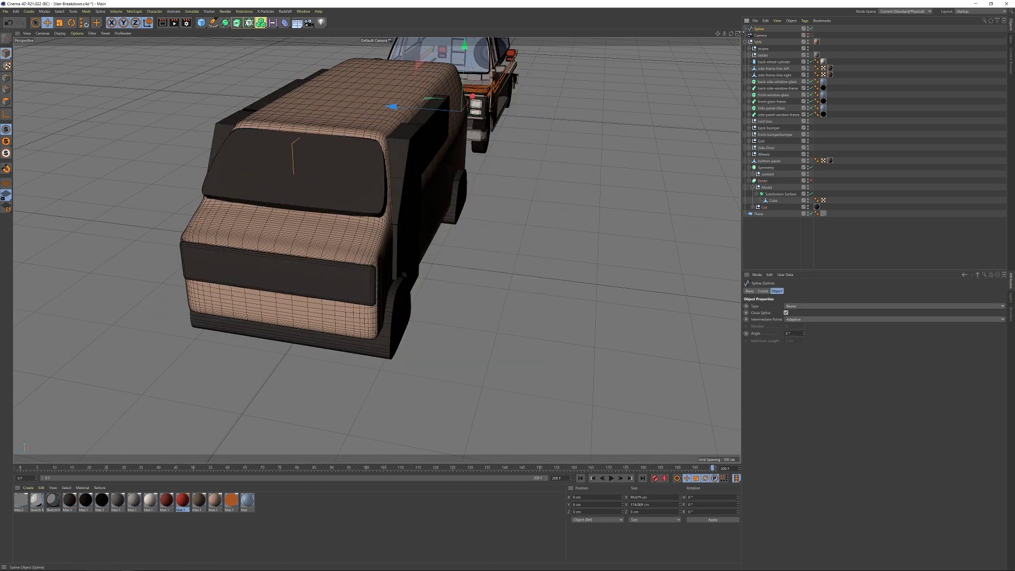
left_click_drag(392, 107, 394, 188)
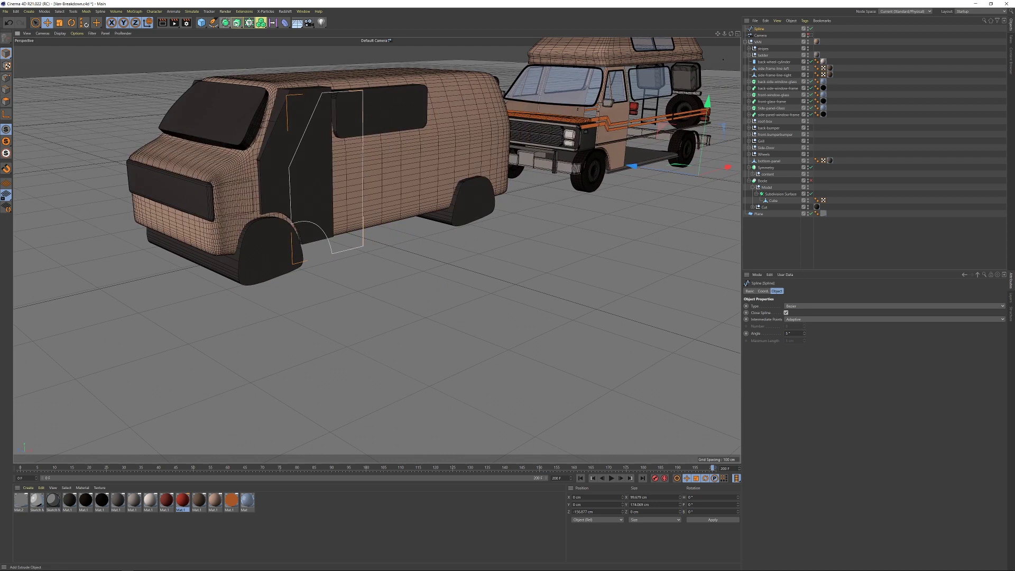
Add an Extrude generator and nest the door spline under it
left_click_drag(236, 24, 259, 35)
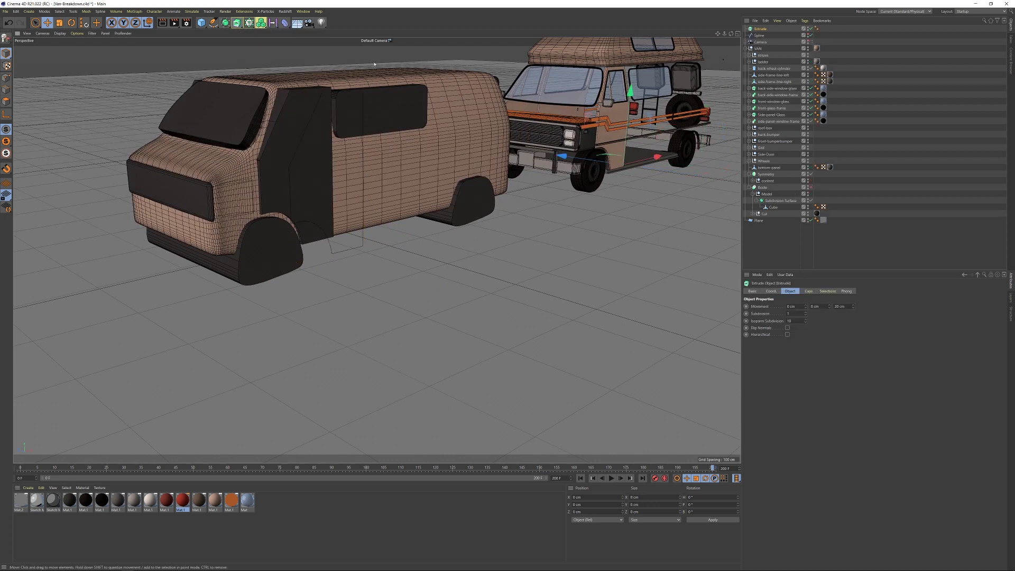
left_click_drag(765, 30, 767, 29)
left_click(762, 30)
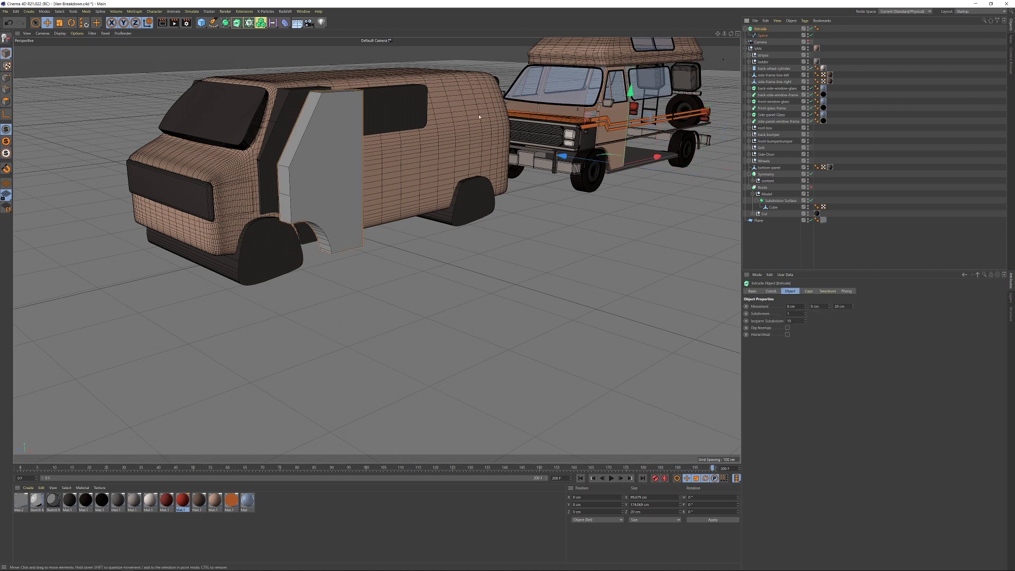
Increase the door extrusion's Z movement to about 289 cm to form a long cutting shape
left_click_drag(298, 120, 340, 134, "alt")
middle_click_drag(340, 134, 386, 163, "alt")
left_click_drag(386, 163, 553, 215, "alt")
left_click_drag(853, 306, 825, 211)
left_click_drag(405, 128, 500, 141, "alt")
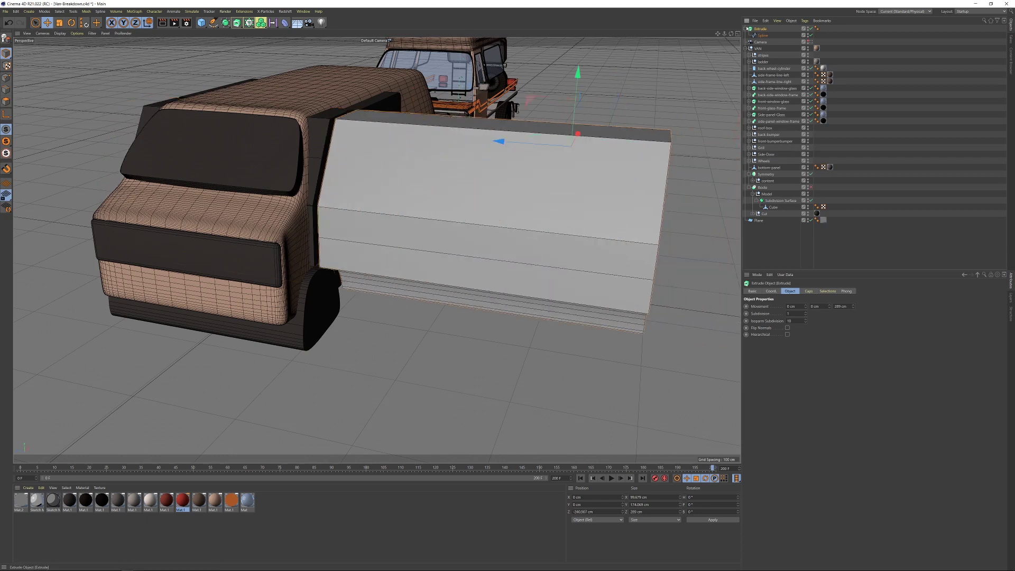
Delete the Extrude object that holds the demonstration door spline, leaving the van body and its original cutting shapes
key("Delete")
left_click_drag(365, 136, 352, 189, "alt")
left_click_drag(442, 154, 418, 170, "alt")
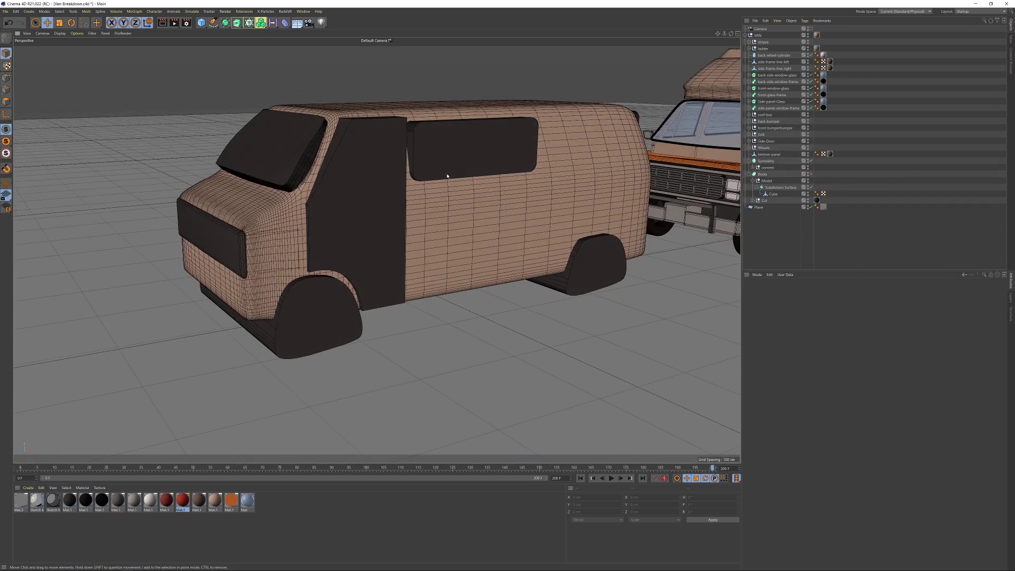
Collapse the Model group, lift the Cut group upward along Y out of the body, and undo the move
left_click(753, 181)
left_click(770, 181)
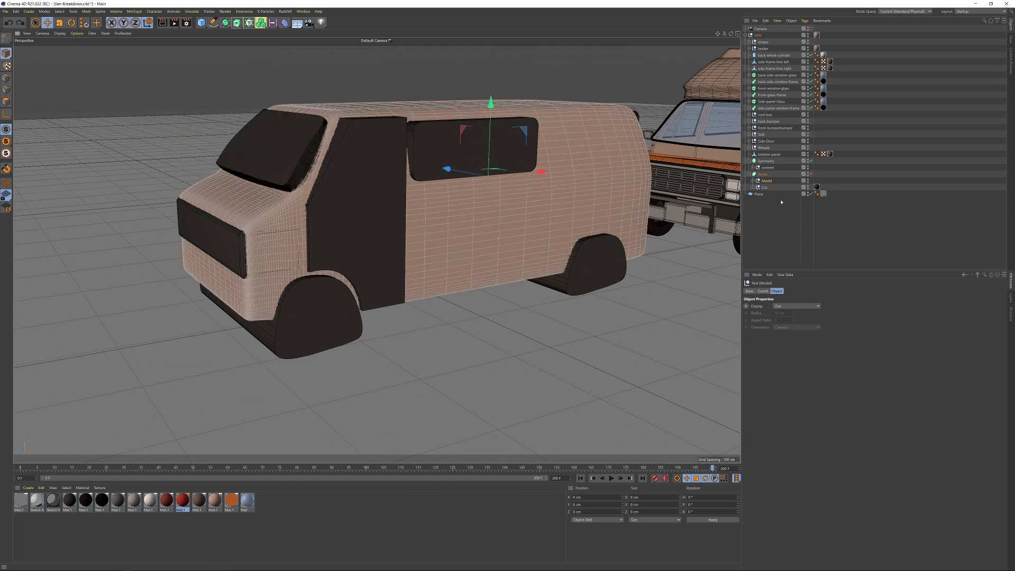
left_click_drag(491, 109, 493, 52)
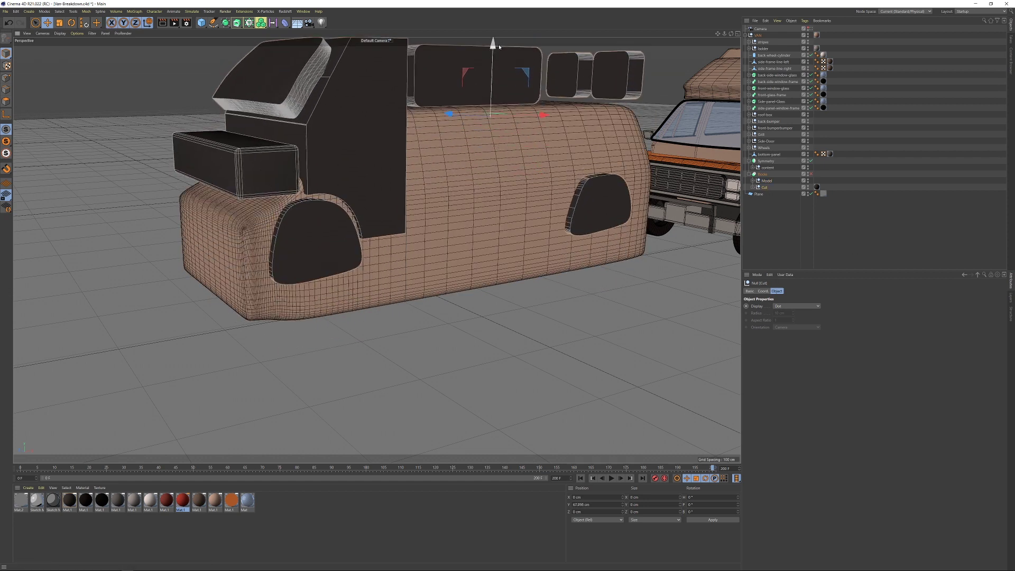
key("ctrl+z")
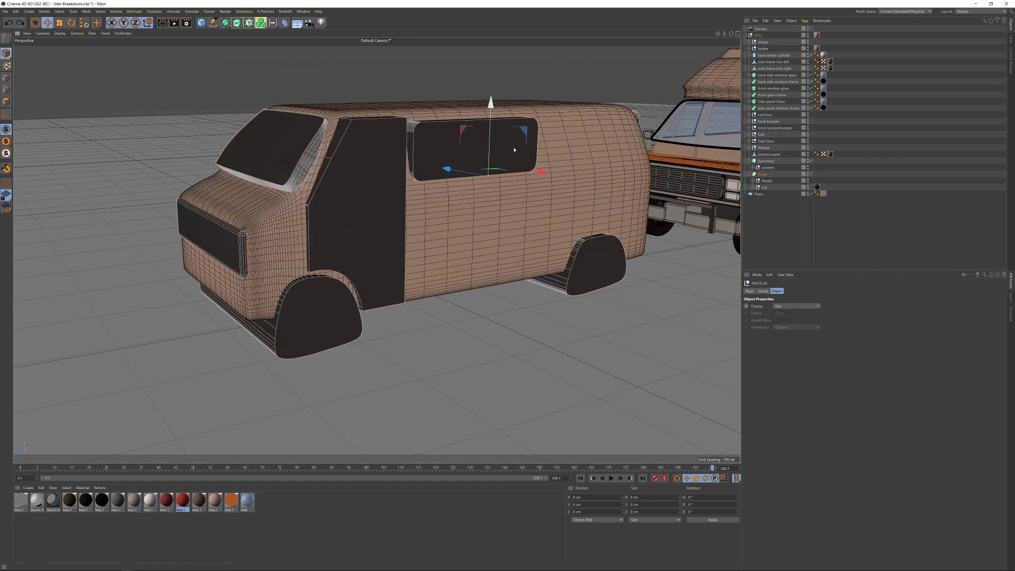
Set the body Boole's Boolean Type to A subtract B and enable the Boole
left_click(762, 175)
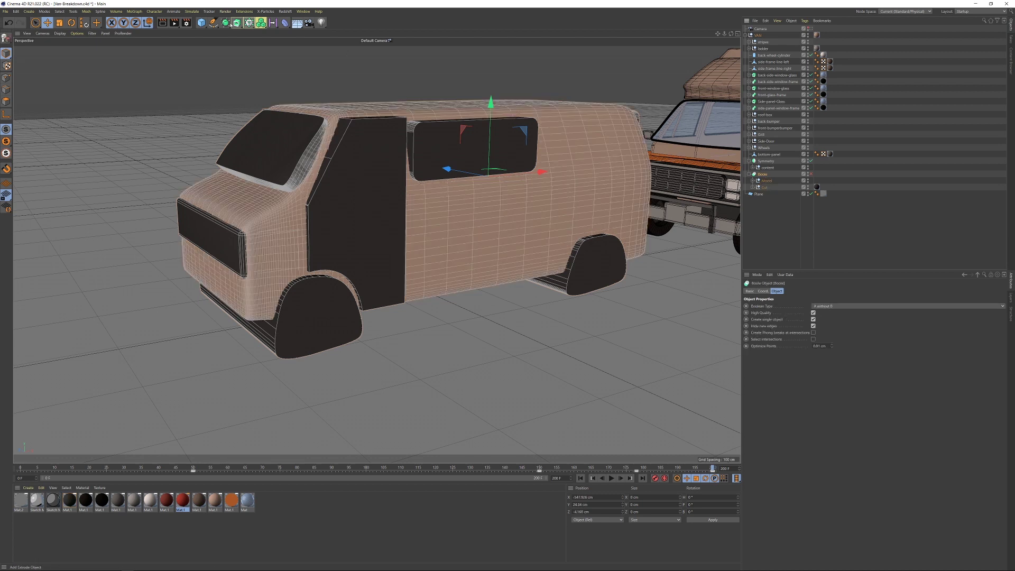
left_click(226, 22)
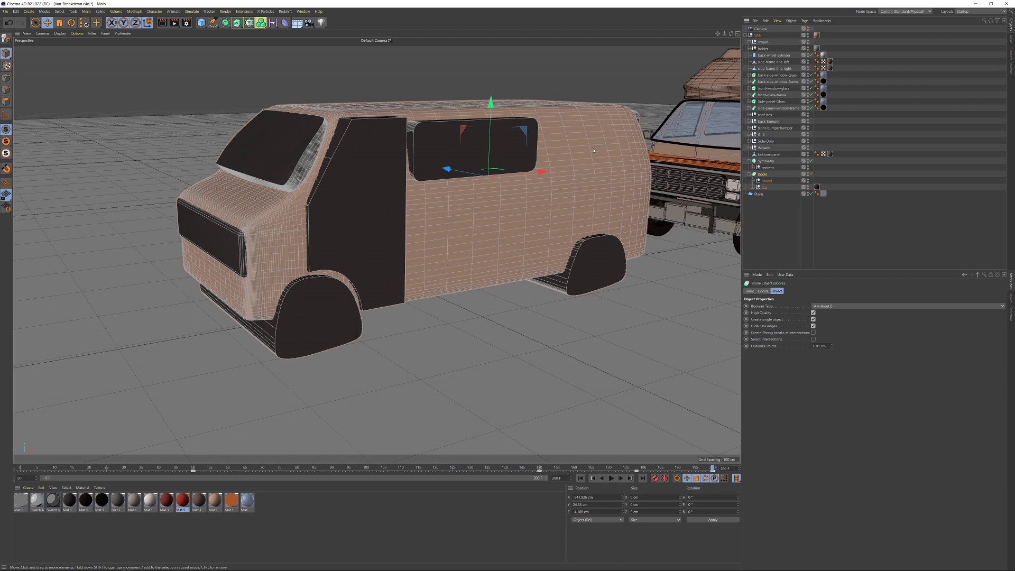
left_click(836, 310)
left_click(824, 322)
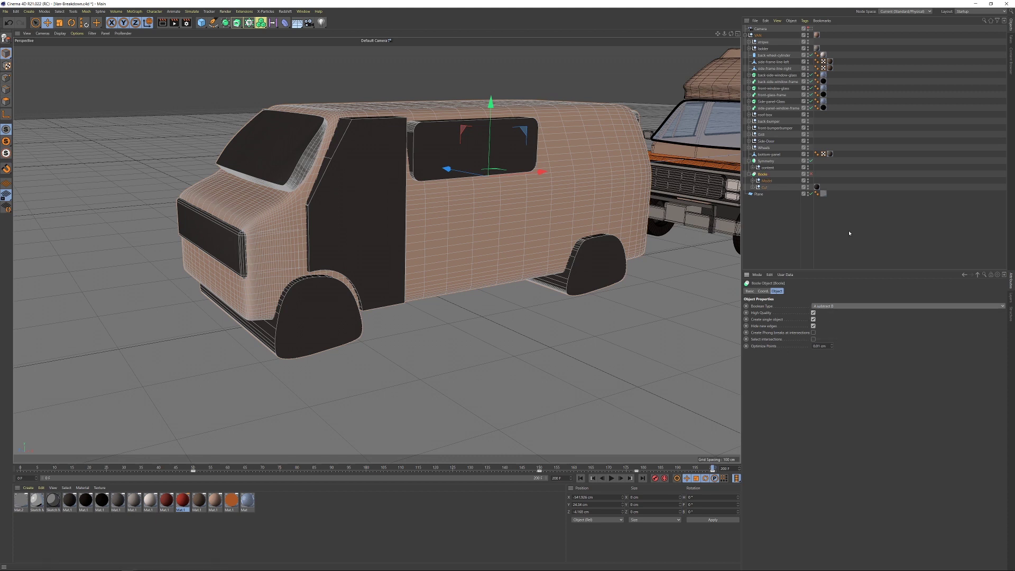
left_click(811, 175)
left_click_drag(484, 167, 426, 158, "alt")
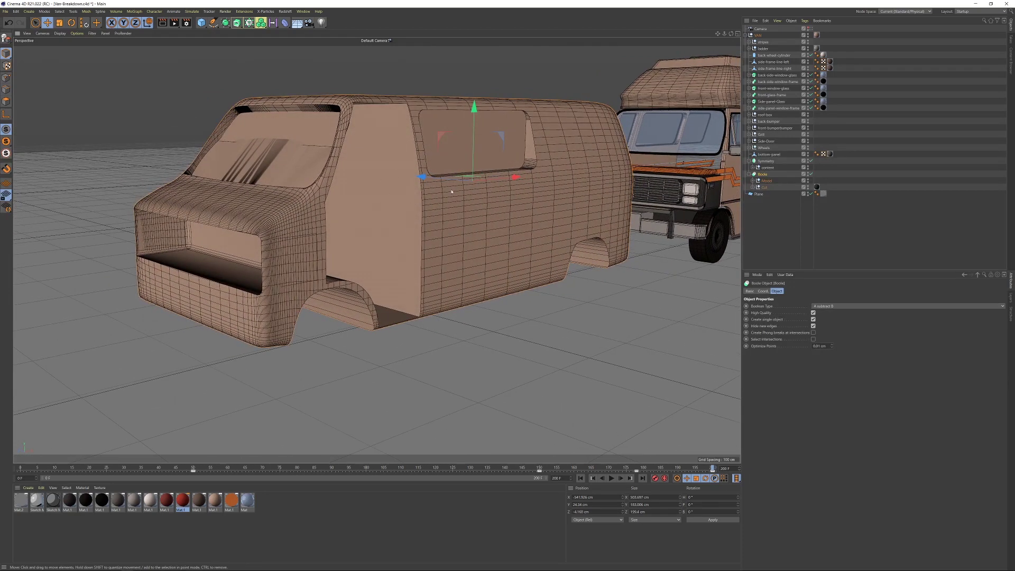
mouse_move(488, 165)
left_mouse_down("alt")
mouse_move(465, 168)
mouse_move(485, 168)
left_mouse_up("alt")
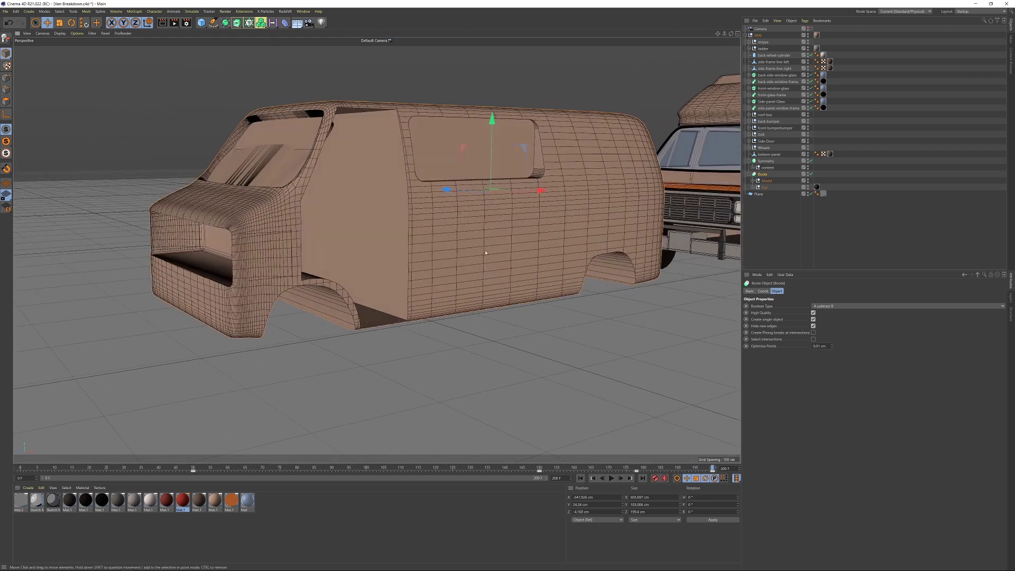
Change the body Boole's Boolean Type to A without B
left_click(838, 307)
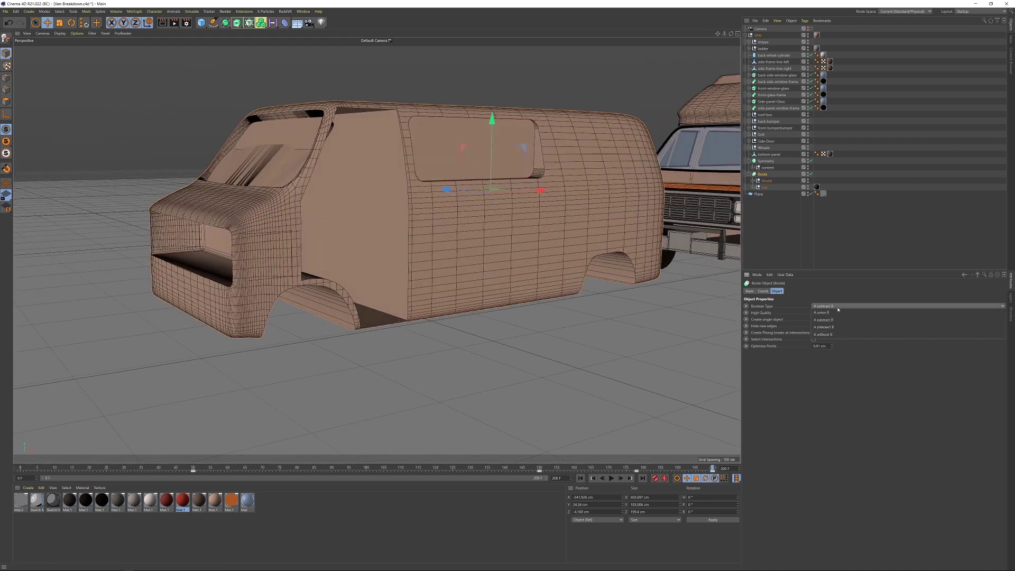
left_click(829, 336)
left_click_drag(476, 227, 384, 257, "alt")
Scrub the timeline to the assembled van and examine how the body shell fits with the doors and windows
left_click_drag(713, 469, 612, 467)
middle_click_drag(639, 188, 543, 206, "alt")
mouse_move(543, 207)
right_mouse_down("alt")
mouse_move(577, 207)
mouse_move(562, 207)
right_mouse_up("alt")
left_click_drag(561, 207, 603, 225, "alt")
left_click(795, 231)
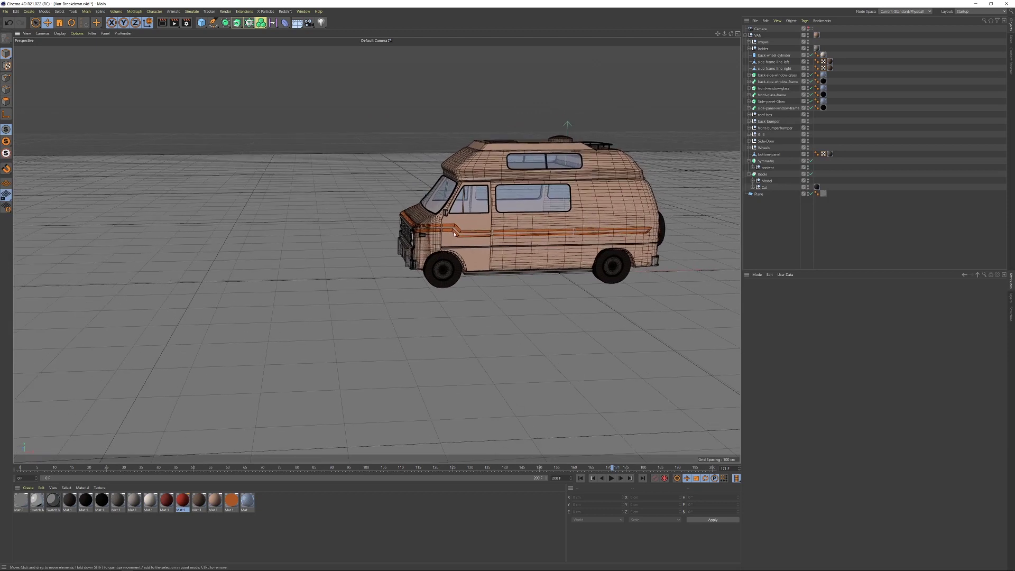
right_click_drag(535, 226, 591, 226, "alt")
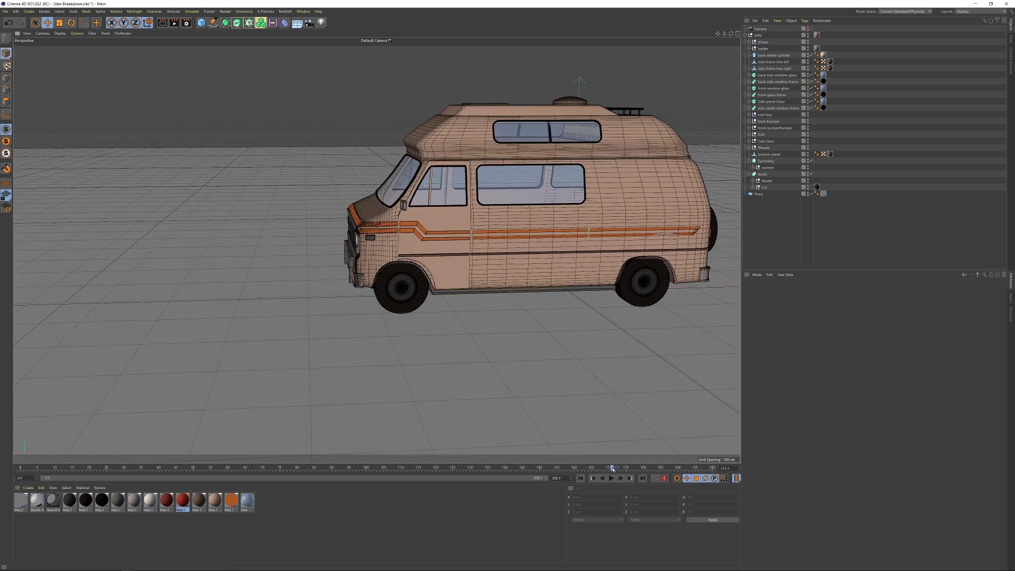
left_click_drag(606, 219, 468, 201, "alt")
scroll(468, 201, "down", 1)
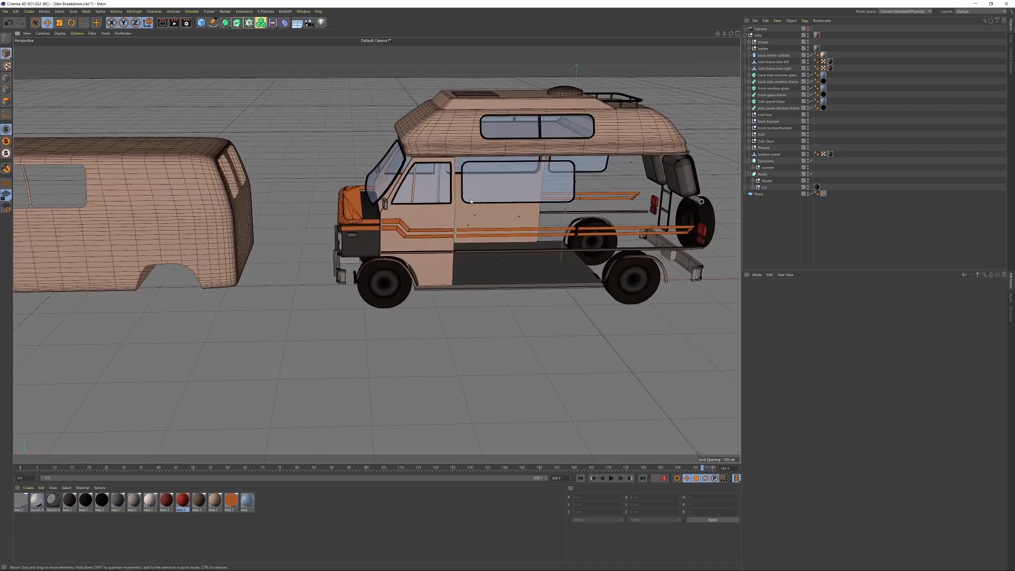
middle_click_drag(468, 201, 493, 199, "alt")
left_click_drag(702, 467, 609, 468)
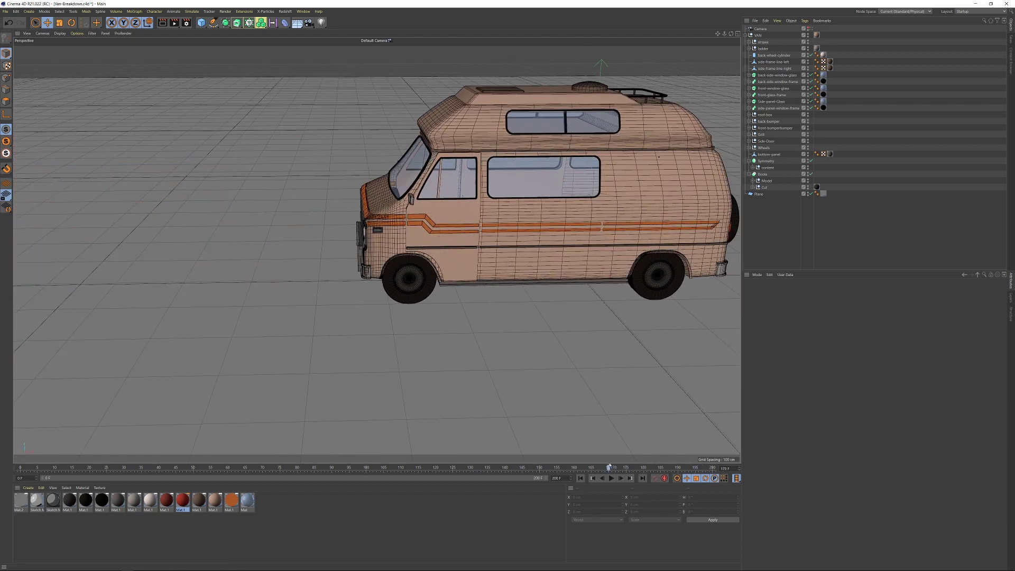
middle_click_drag(576, 198, 522, 208, "alt")
scroll(522, 208, "down", 2)
left_click_drag(522, 209, 459, 316, "alt")
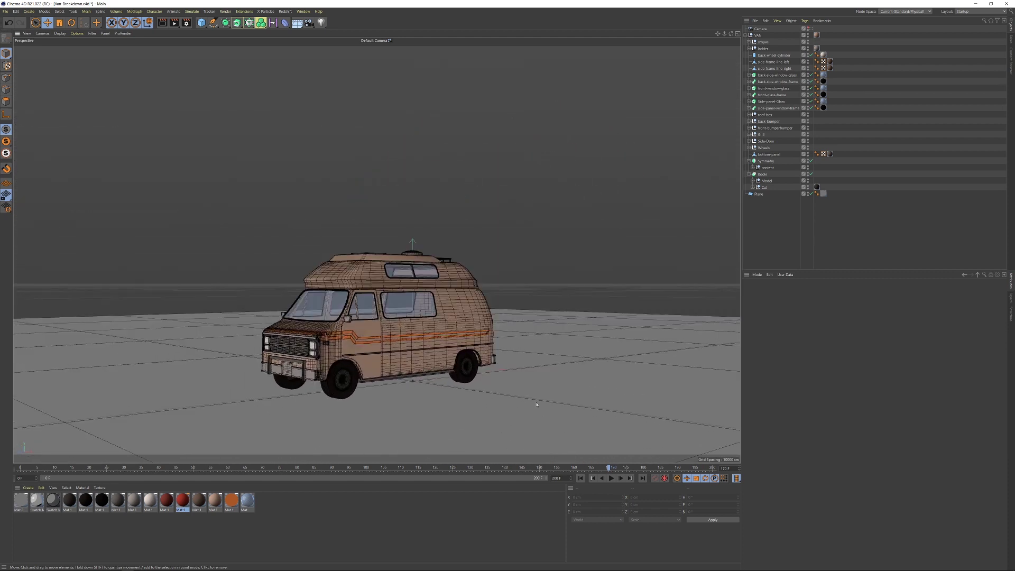
Scrub between the exploded and assembled van and examine the separate grille, bumper and front frame parts
left_click_drag(609, 468, 141, 442)
left_click_drag(445, 213, 509, 242, "alt")
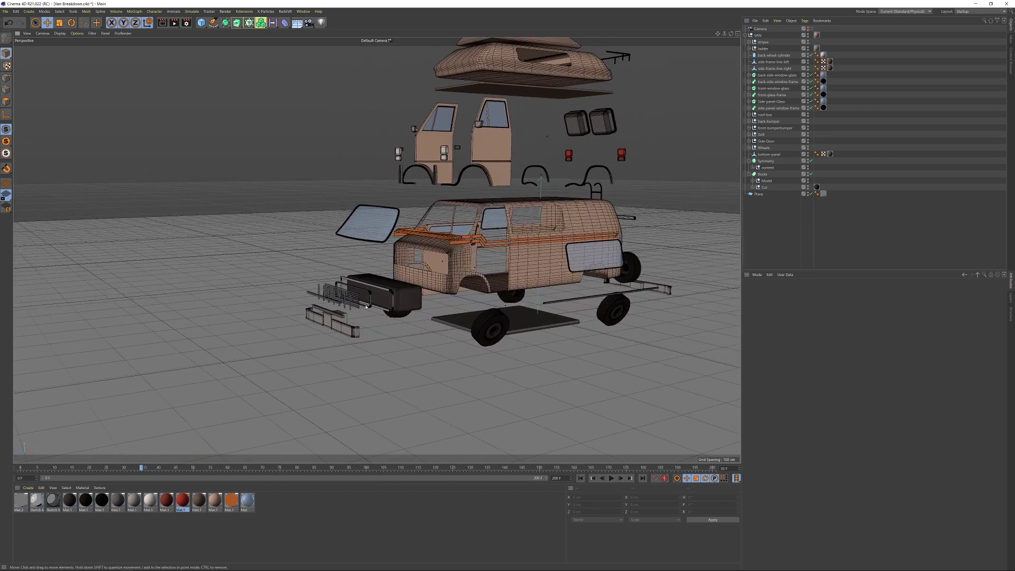
right_click_drag(366, 306, 464, 272, "alt")
left_click_drag(465, 271, 426, 284, "alt")
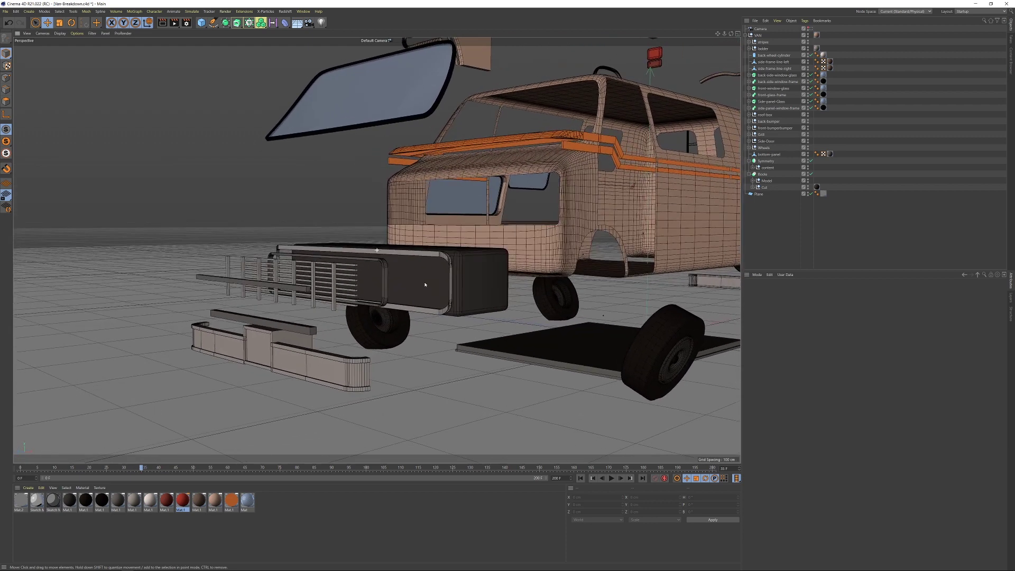
left_click_drag(447, 468, 585, 468)
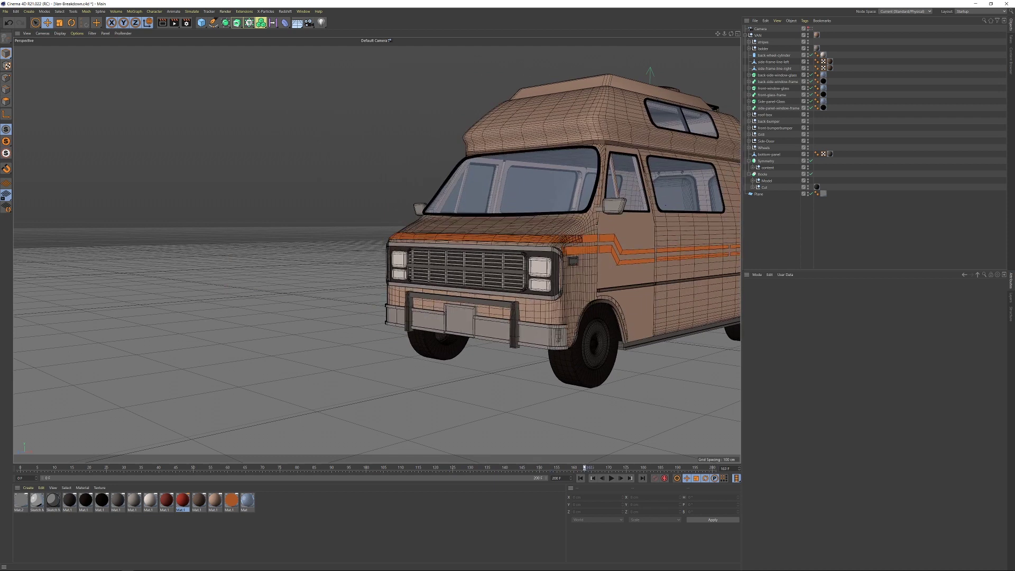
right_click_drag(512, 278, 524, 272, "alt")
mouse_move(523, 271)
left_mouse_down("alt")
mouse_move(506, 275)
mouse_move(516, 275)
left_mouse_up("alt")
right_click_drag(516, 274, 533, 355, "alt")
left_click_drag(585, 468, 190, 466)
right_click_drag(402, 307, 377, 295, "alt")
left_click_drag(400, 289, 350, 268, "alt")
right_click_drag(378, 258, 402, 257, "alt")
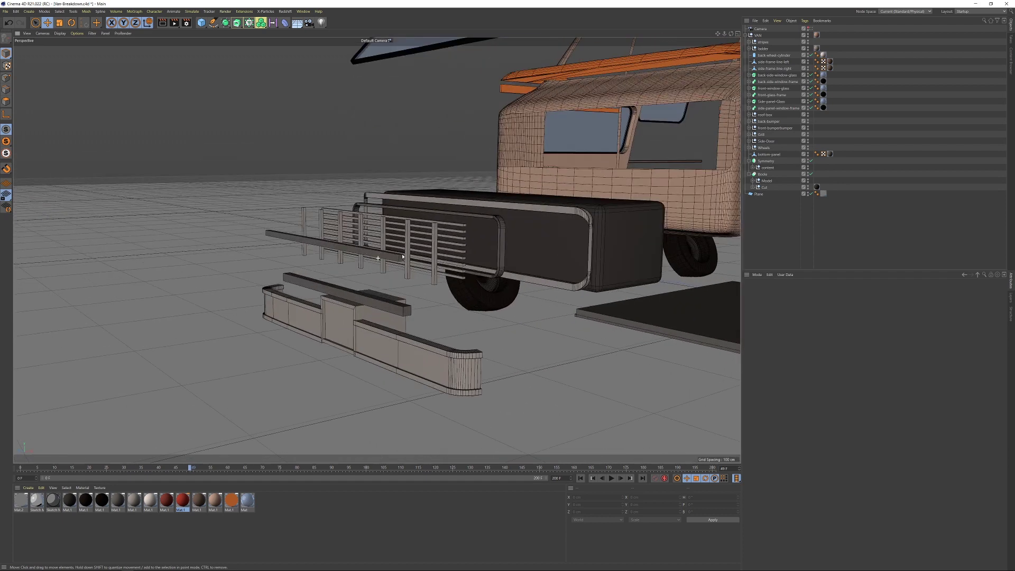
left_click_drag(389, 236, 382, 303, "alt")
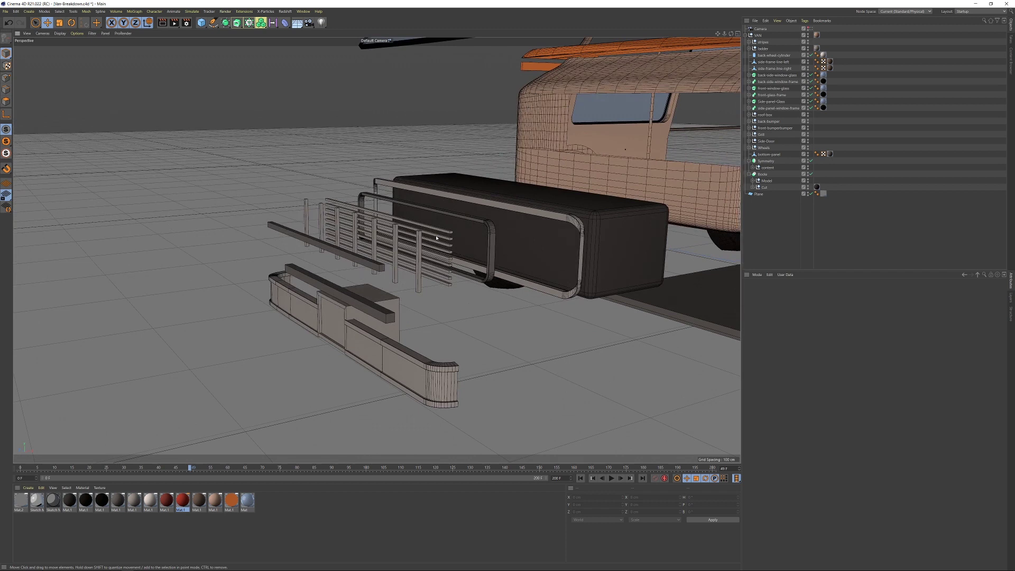
left_click_drag(437, 238, 414, 244, "alt")
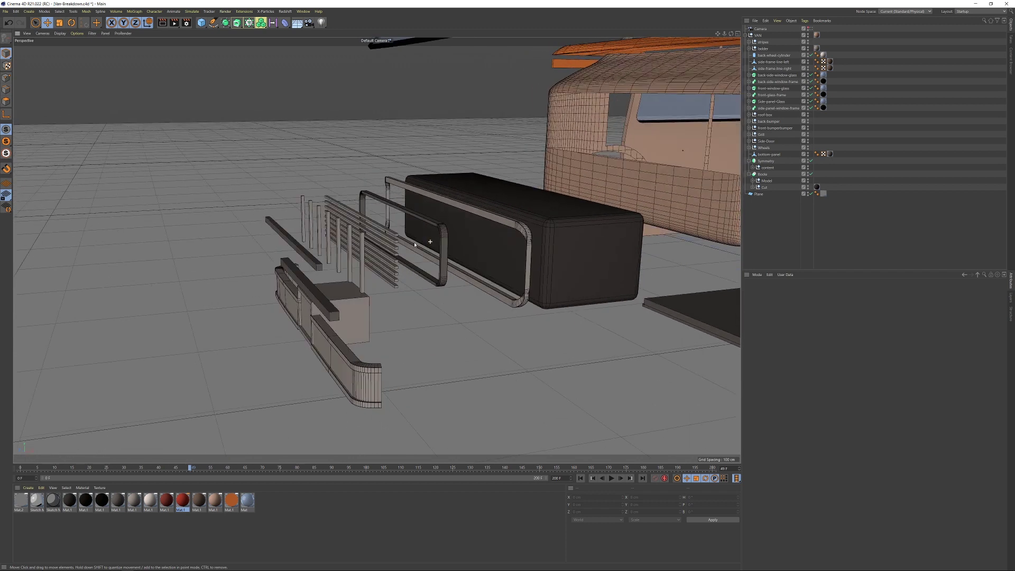
Select the outer grille frame to inspect its Sweep object settings
left_click(443, 231)
scroll(524, 219, "down", 3)
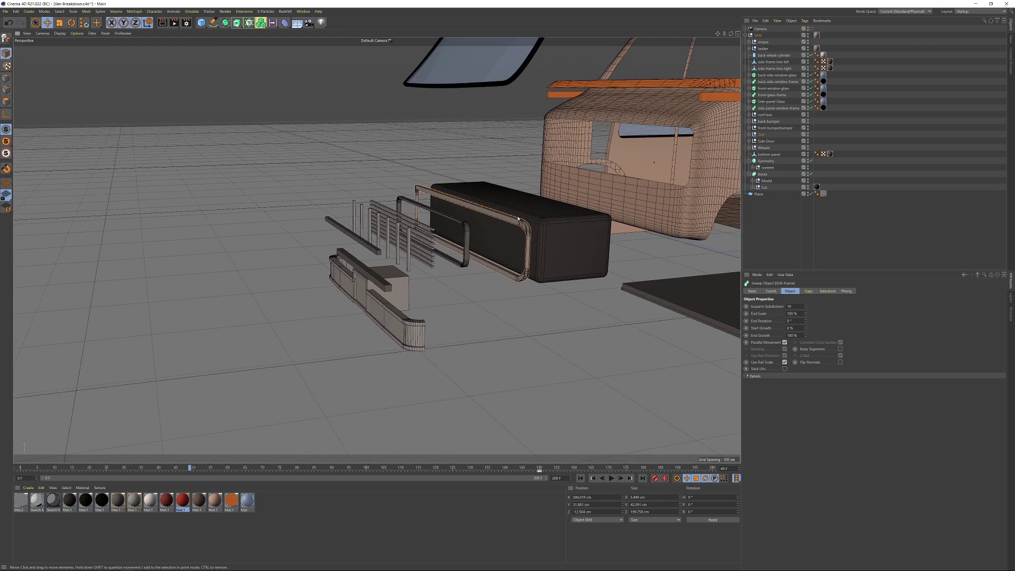
middle_click_drag(524, 218, 467, 239, "alt")
middle_click_drag(655, 113, 463, 196, "alt")
left_click_drag(463, 197, 430, 184, "alt")
mouse_move(430, 184)
right_mouse_down("alt")
mouse_move(467, 190)
mouse_move(415, 187)
right_mouse_up("alt")
Select the Symmetry object holding the wheel arch trims and examine the trims and frames around the exploded van
left_click(551, 136)
right_click_drag(552, 137, 498, 156, "alt")
middle_click_drag(634, 139, 393, 175, "alt")
middle_click_drag(644, 175, 522, 148, "alt")
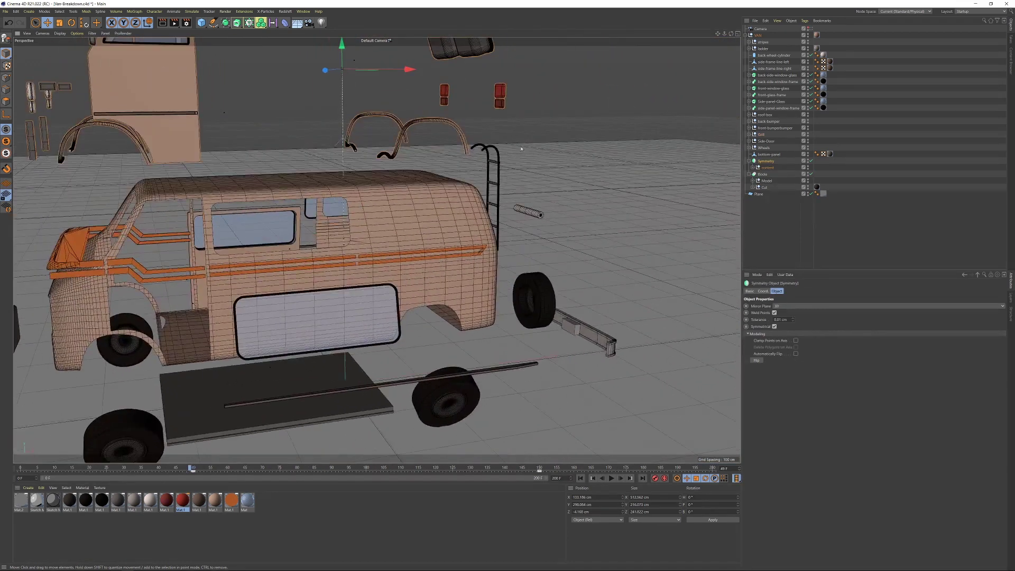
left_click_drag(471, 248, 468, 186, "alt")
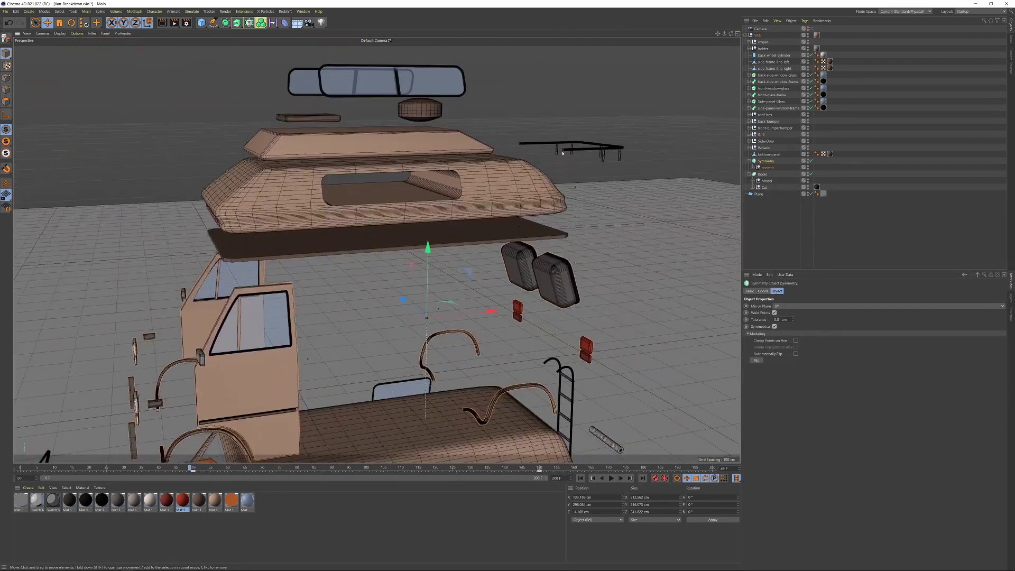
right_click_drag(532, 195, 462, 204, "alt")
middle_click_drag(412, 328, 466, 210, "alt")
right_click_drag(336, 300, 357, 292, "alt")
scroll(357, 293, "up", 3)
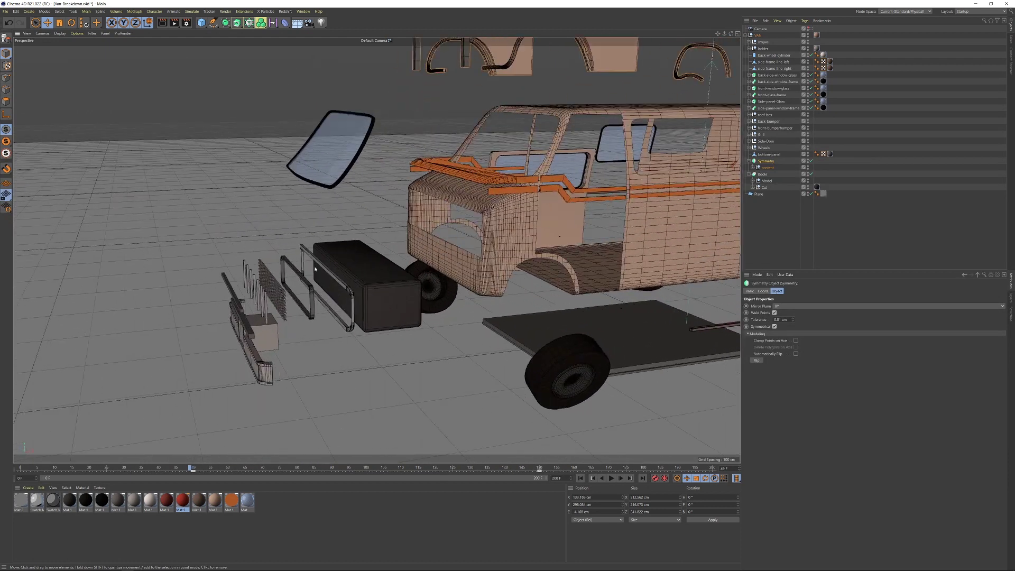
scroll(349, 280, "down", 8)
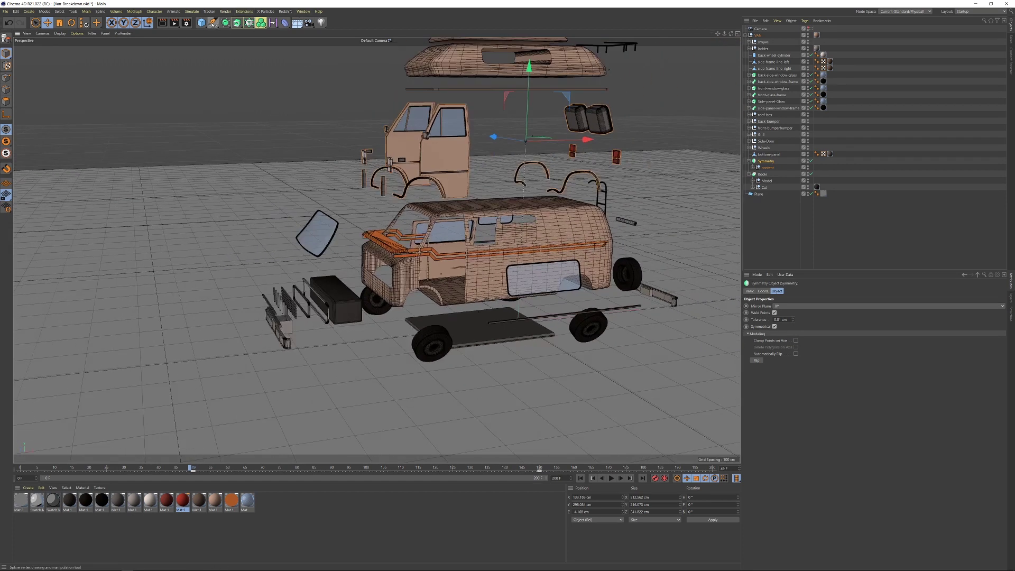
Add a Rectangle spline, move it into the empty space ahead of the van and scale it to about 150 cm
left_click(213, 22)
left_click(283, 75)
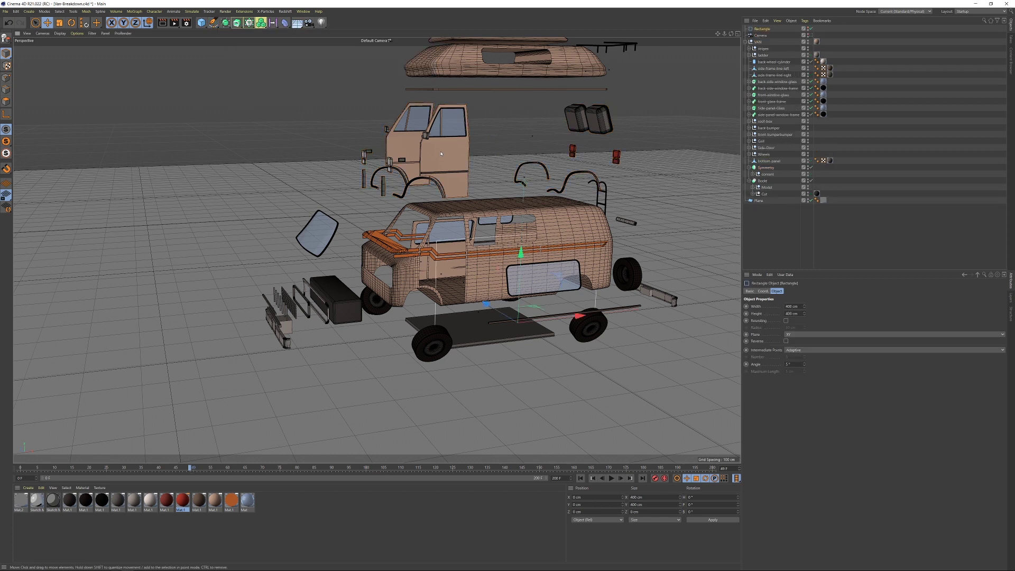
left_click_drag(525, 260, 528, 116)
left_click_drag(582, 181, 202, 201)
middle_click_drag(191, 204, 276, 205, "alt")
left_click_drag(276, 205, 350, 210, "alt")
left_click_drag(520, 213, 482, 223)
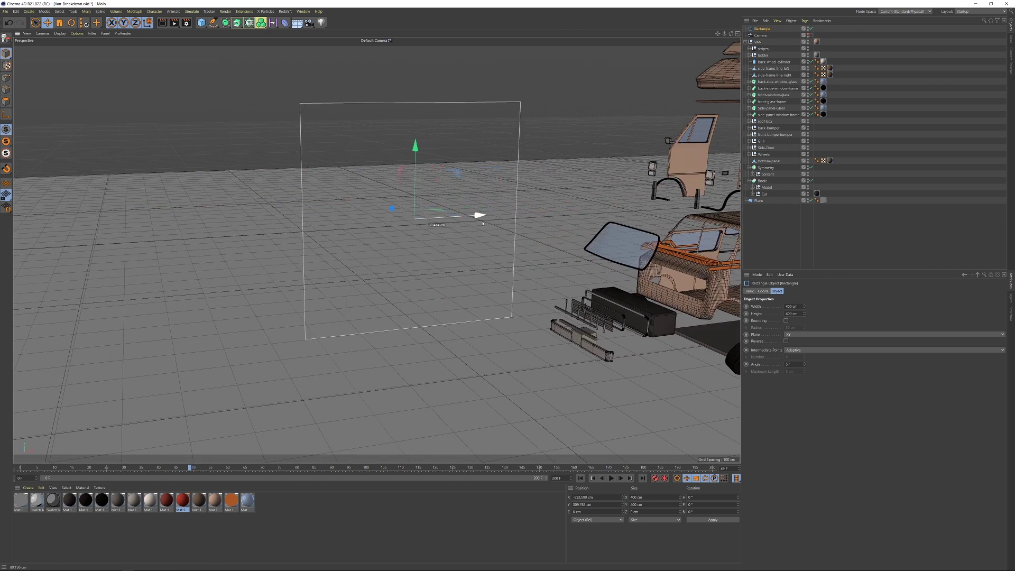
left_click_drag(596, 148, 414, 227)
key("t")
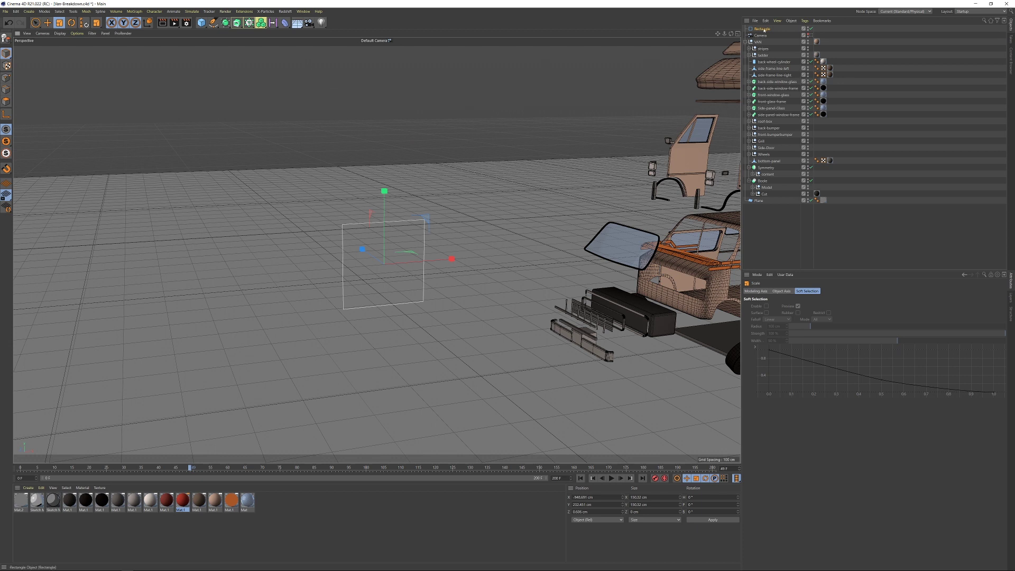
Duplicate the rectangle, move the copy along X beside the original and scale it down to a small profile
left_click_drag(764, 28, 764, 28, "ctrl")
key("e")
left_click_drag(449, 260, 544, 251)
key("t")
left_click_drag(591, 196, 466, 252)
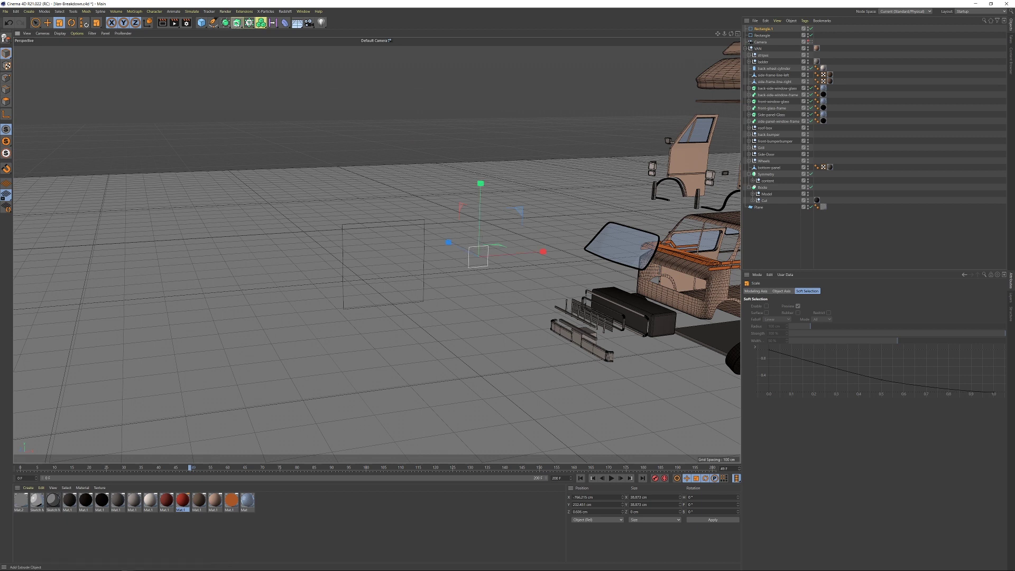
Add a Sweep generator and nest both rectangles under it, with the small profile above the large path
left_click(238, 23)
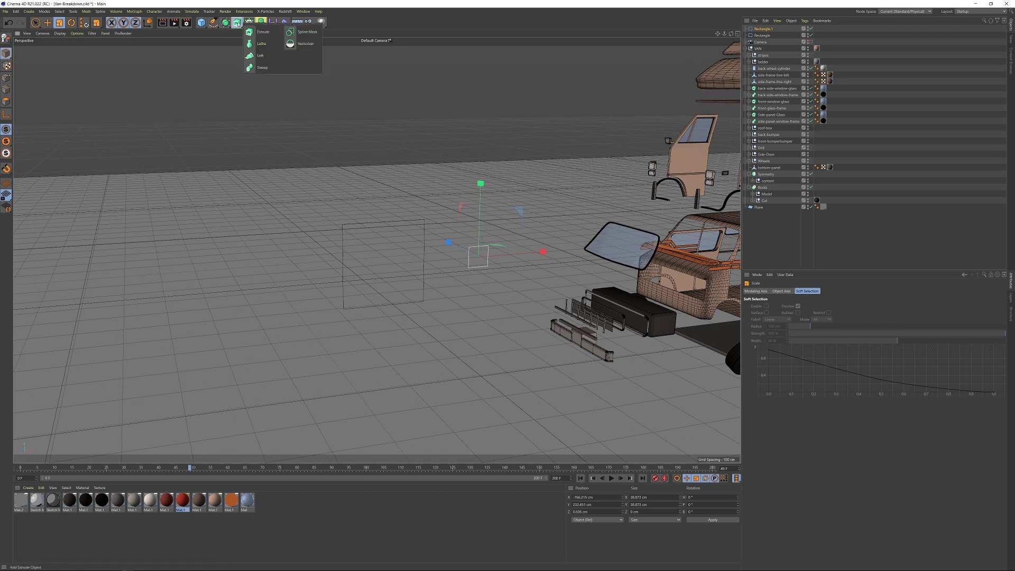
left_click(262, 68)
left_click(772, 43)
left_click(772, 36, "shift")
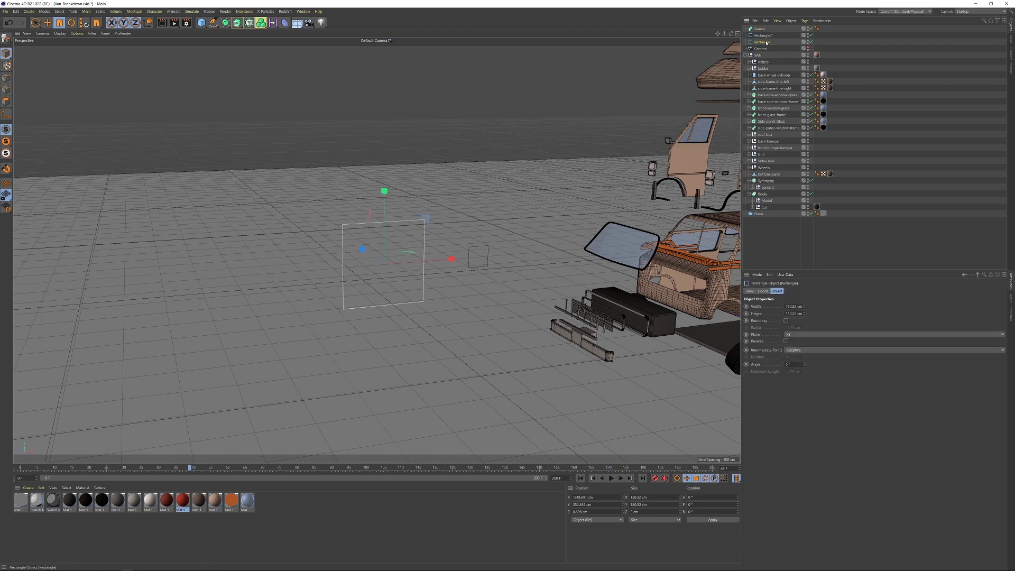
left_click_drag(766, 35, 762, 30)
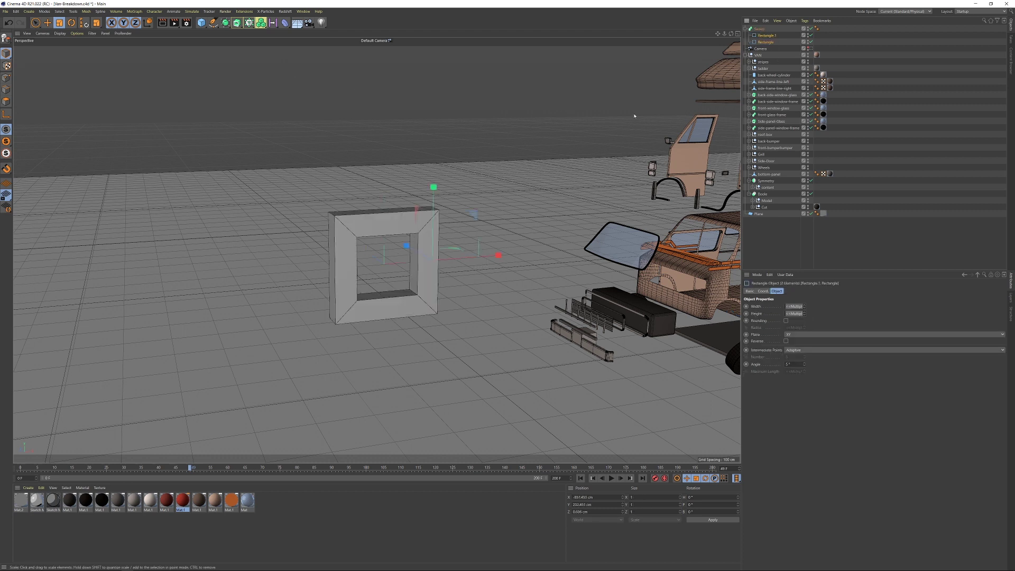
Select the large path rectangle inside the Sweep and move it slightly upward along Y
scroll(684, 138, "up", 3)
left_click(786, 42)
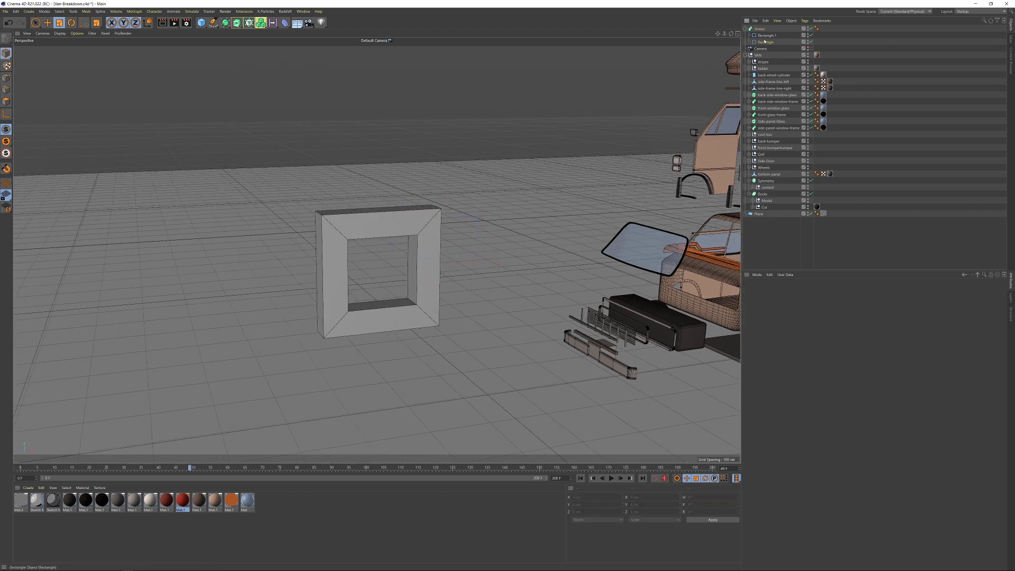
key("e")
mouse_move(379, 197)
left_mouse_down()
mouse_move(381, 132)
mouse_move(379, 181)
left_mouse_up()
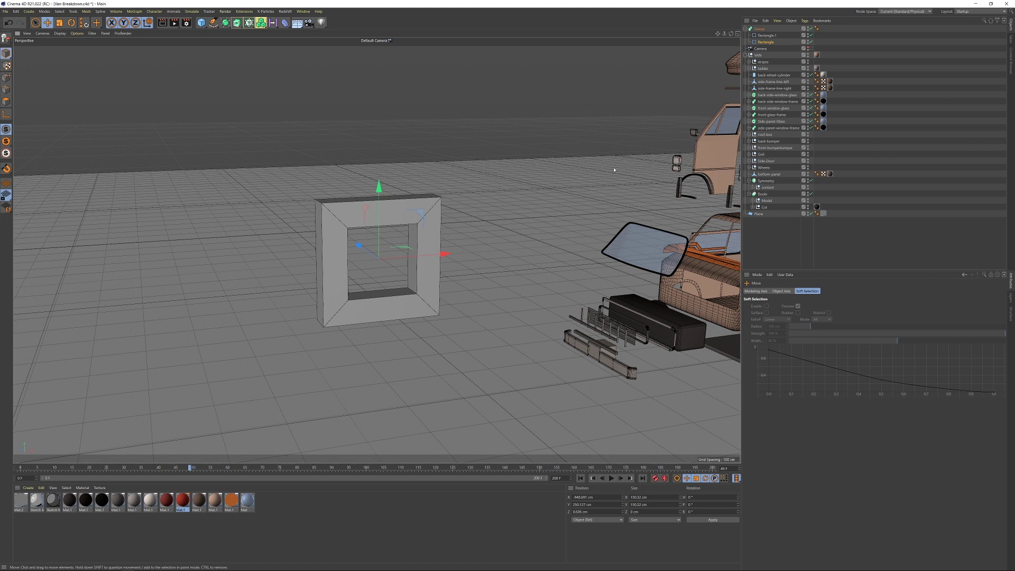
Scale the small profile rectangle down so the swept frame becomes thinner
left_click(768, 36)
key("t")
left_click_drag(499, 159, 365, 215)
Enable Rounding on the large path rectangle, round its corners and widen it to about 414 cm
left_click(765, 42)
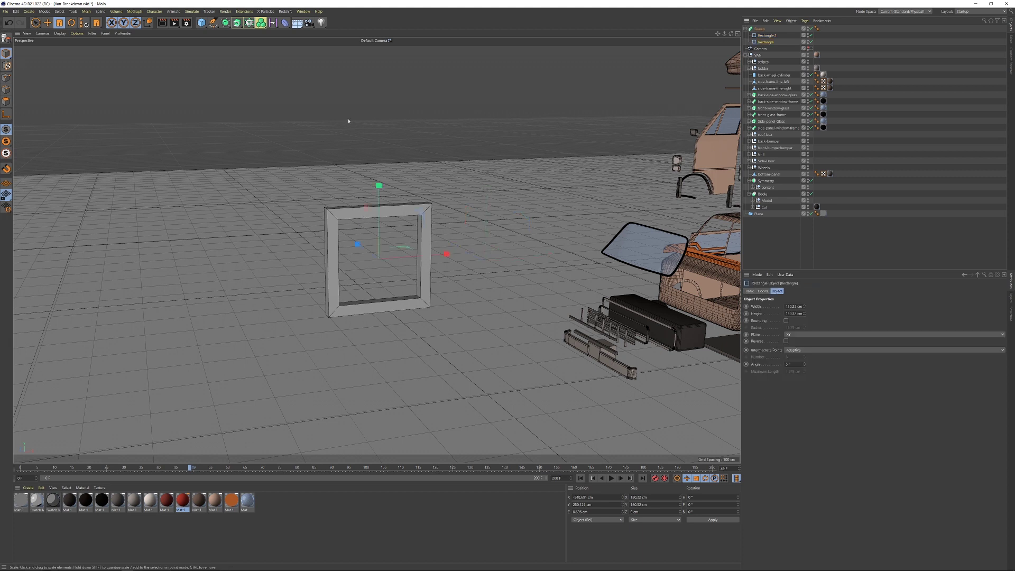
left_click(786, 321)
left_click_drag(805, 328, 841, 304)
right_click_drag(466, 222, 481, 221, "alt")
middle_click_drag(418, 208, 455, 186, "alt")
right_click_drag(455, 186, 469, 182, "alt")
left_click_drag(469, 182, 459, 174, "alt")
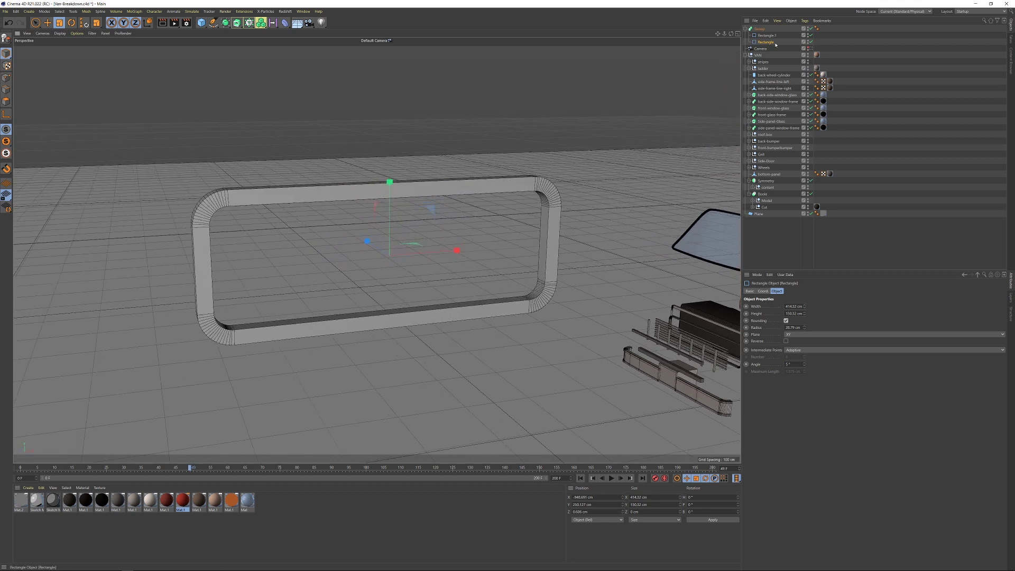
Scale the small profile rectangle down to about 11.3 cm and undo the width change tried on it
left_click_drag(587, 101, 529, 118)
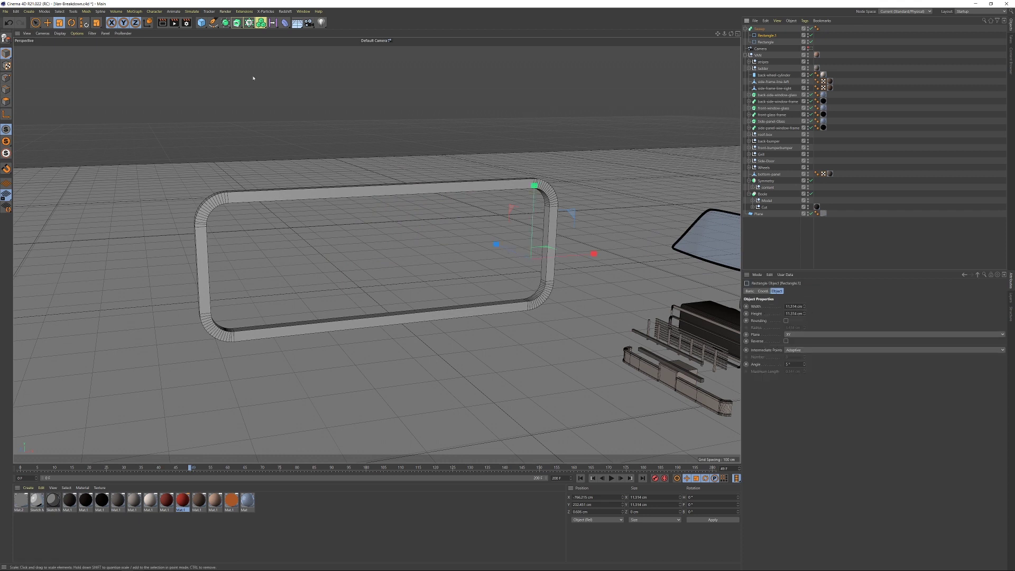
left_click_drag(804, 306, 806, 296)
key("ctrl+z")
scroll(659, 154, "down", 4)
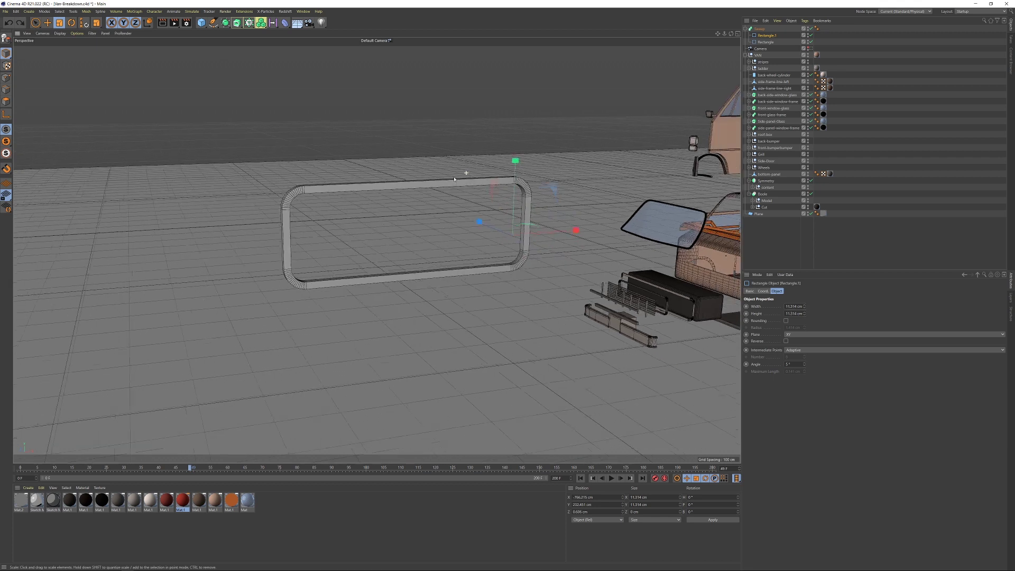
key("ctrl+z")
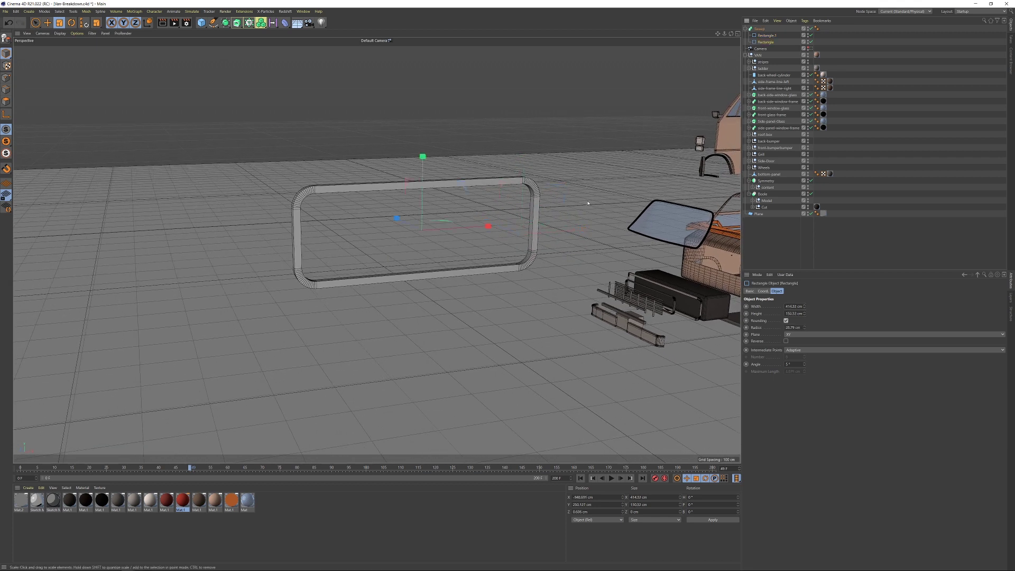
Disable the Sweep, make the rounded path rectangle editable and switch to point editing
left_click_drag(491, 185, 529, 198, "alt")
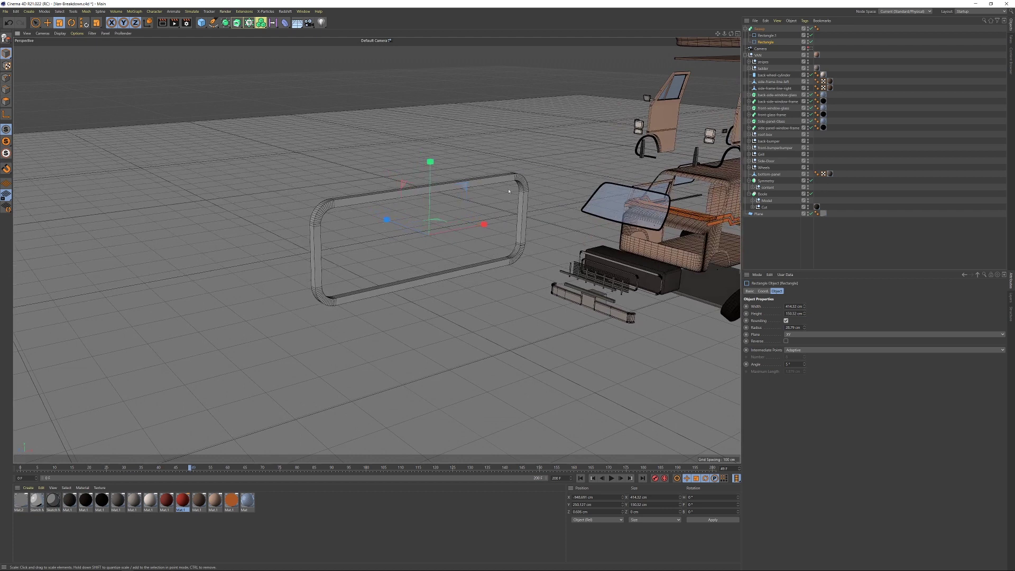
left_click(813, 29)
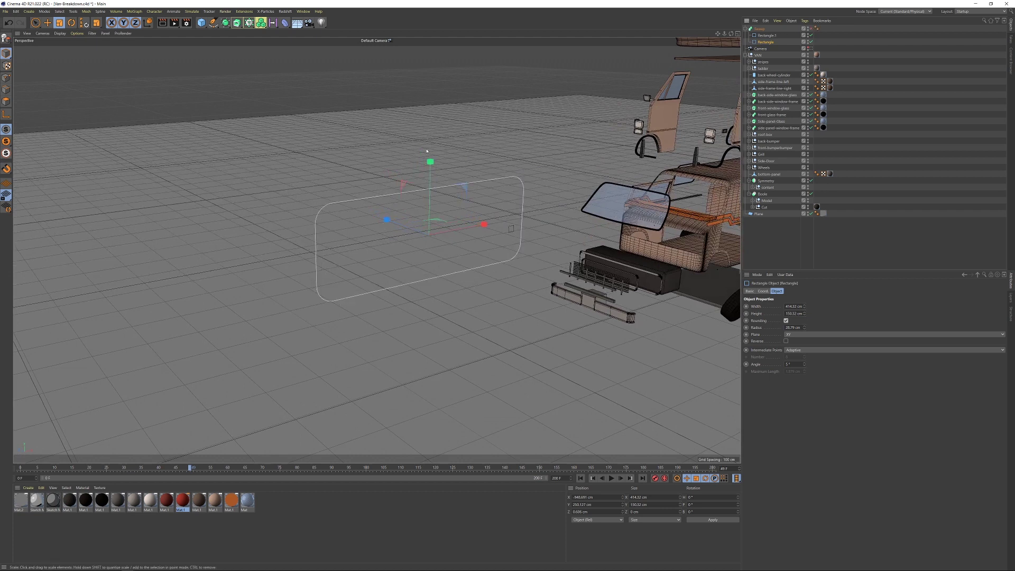
key("c")
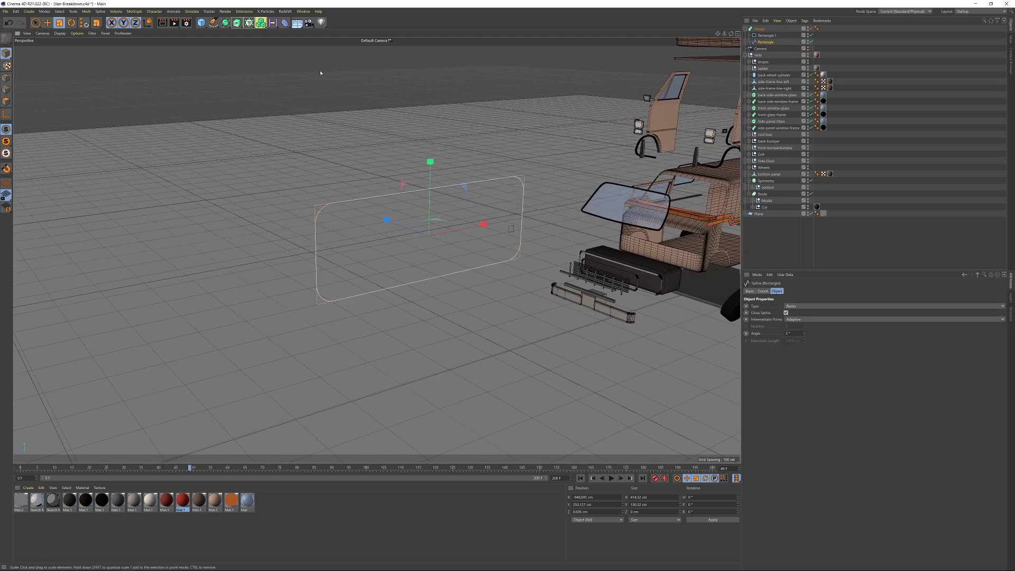
left_click(6, 77)
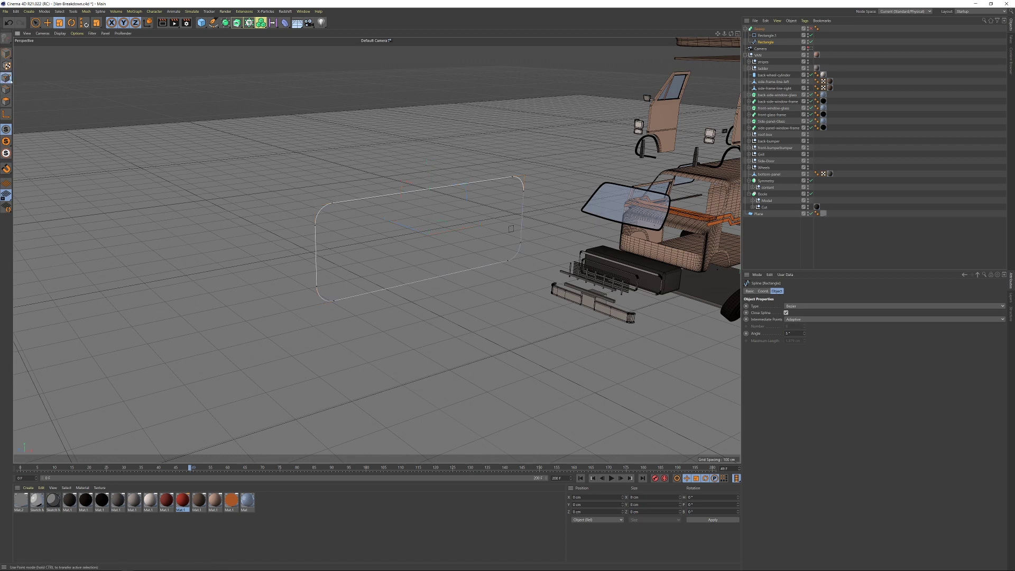
Select the four upper corner points of the path spline and move them along Z so the frame slants
left_click(332, 203)
left_click(315, 225, "shift")
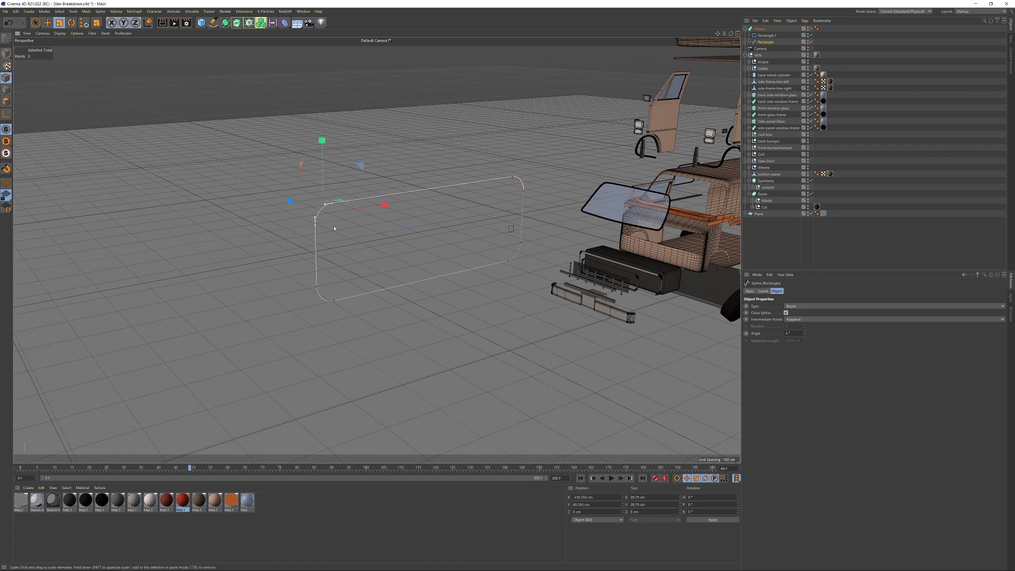
left_click(523, 192, "shift")
key("e")
left_click_drag(391, 186, 353, 175)
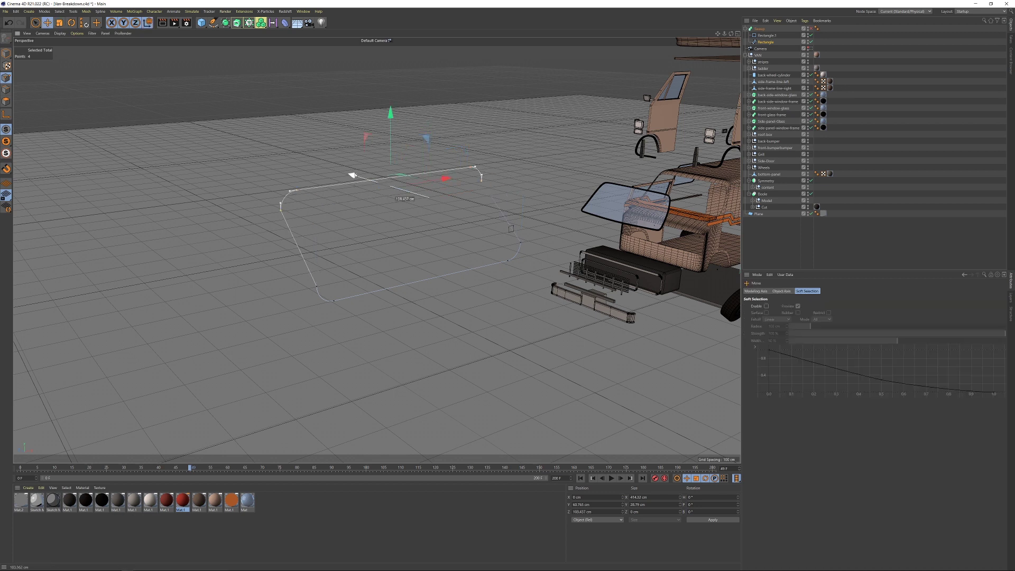
Rotate the selected upper points to follow the slant and re-enable the Sweep
key("r")
left_click_drag(410, 162, 411, 122)
left_click(811, 29)
Move the selected upper points of the swept frame along Z to adjust its slant
left_click_drag(375, 158, 556, 153, "alt")
middle_click_drag(541, 171, 397, 134, "alt")
left_click_drag(541, 170, 456, 167, "alt")
key("e")
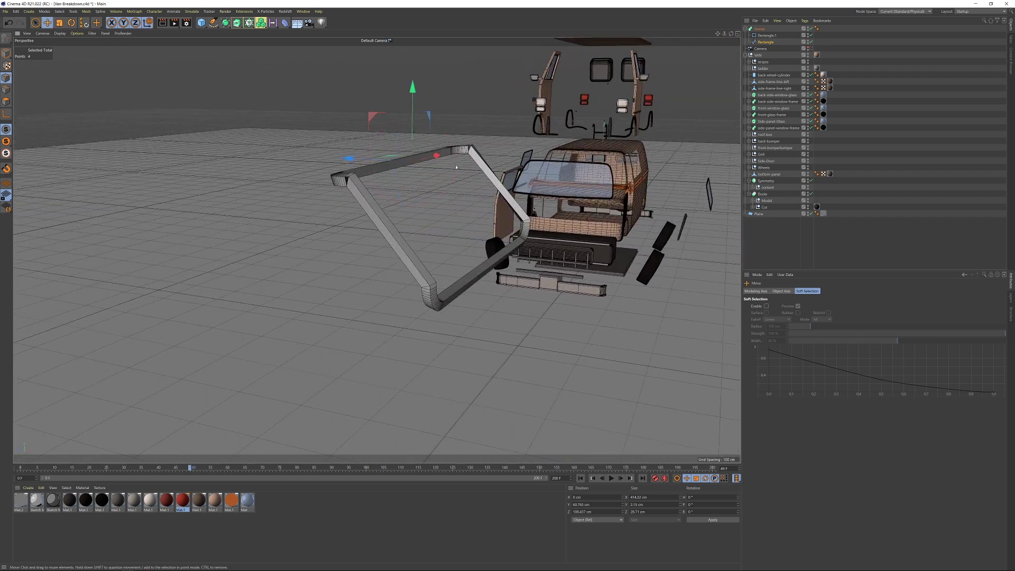
left_click_drag(380, 158, 668, 149)
Delete the Sweep together with its two rectangles
left_click(760, 28)
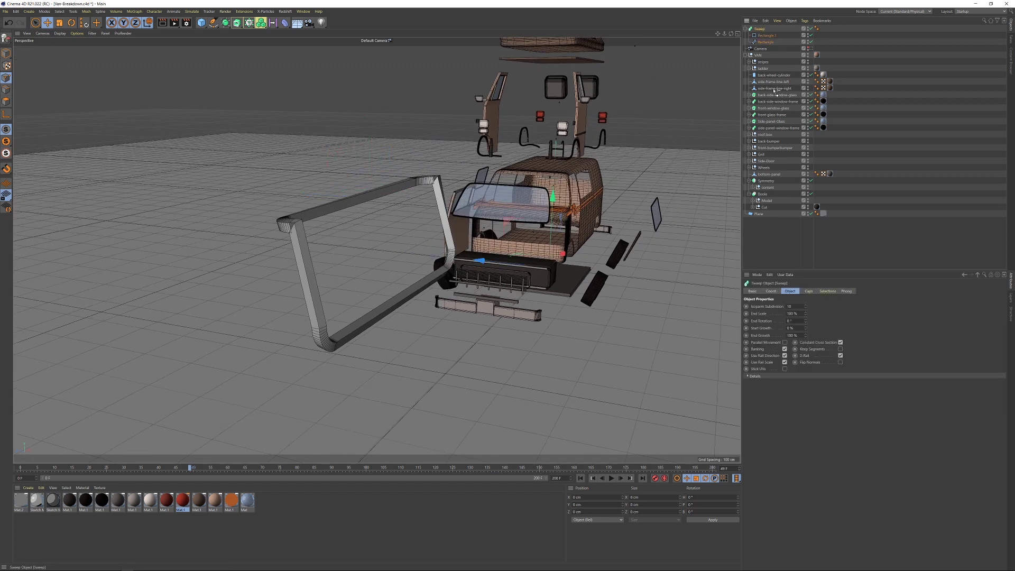
key("Delete")
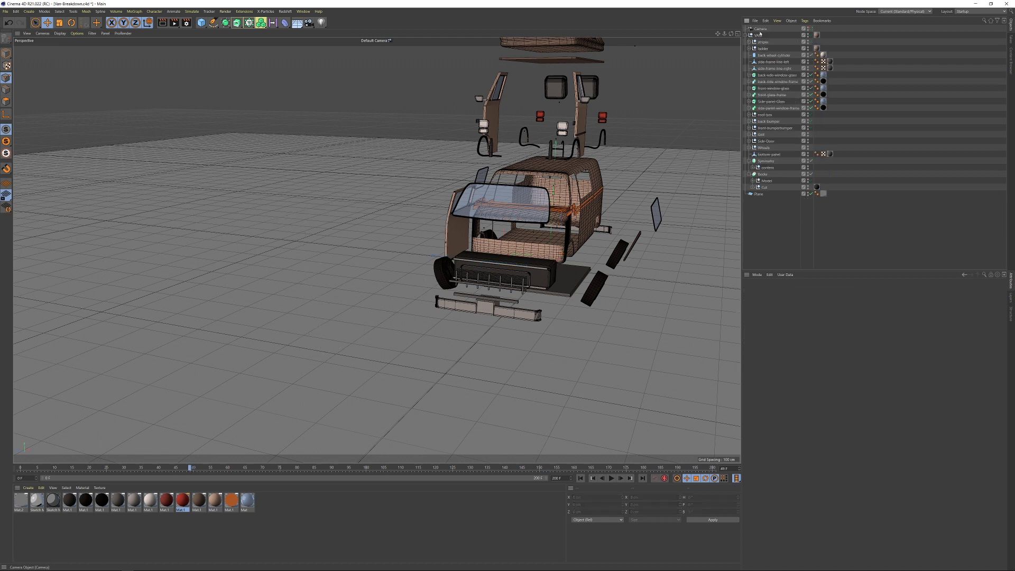
Add a Cube, raise it above the van body and move it along X to the empty space behind the van
scroll(565, 184, "up", 5)
scroll(515, 168, "up", 1)
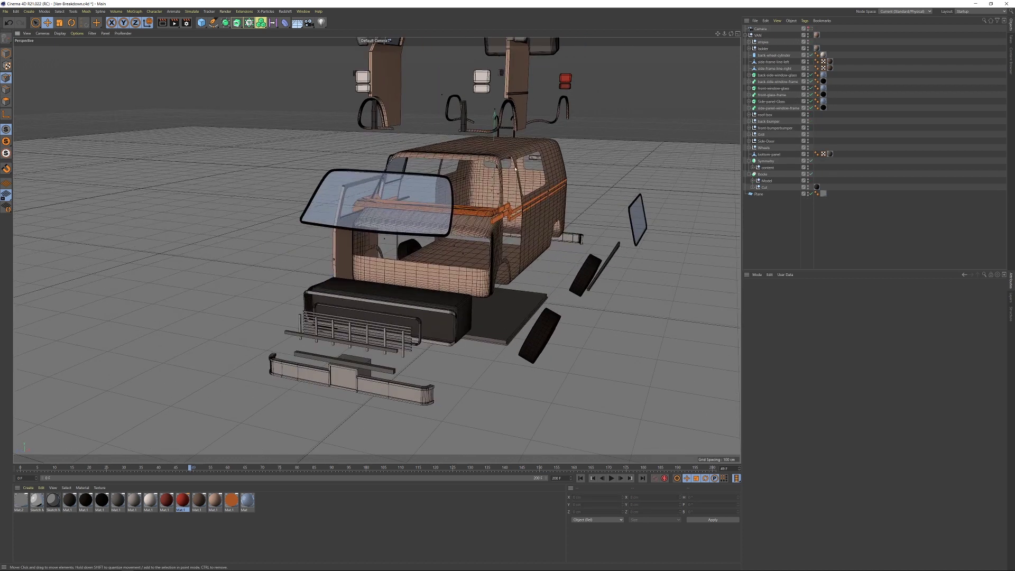
middle_click_drag(496, 217, 478, 228, "alt")
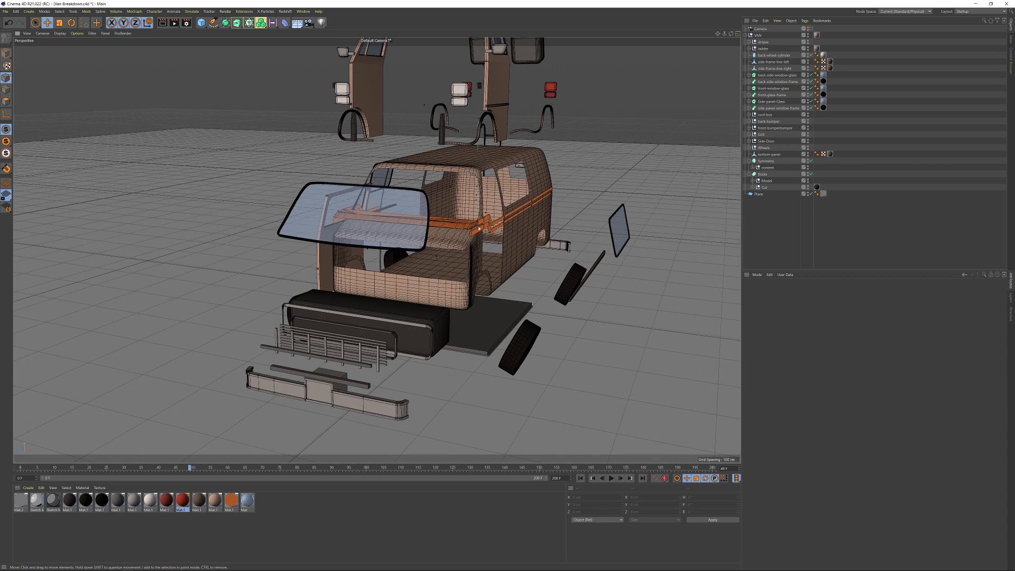
middle_click_drag(497, 188, 488, 238, "alt")
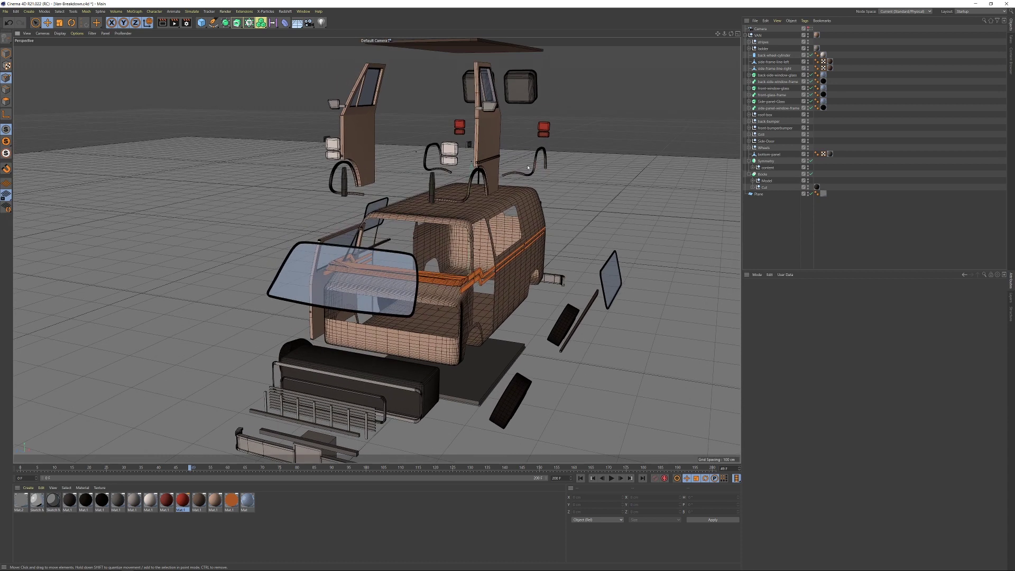
middle_click_drag(499, 167, 521, 208, "alt")
left_click_drag(521, 207, 423, 196, "alt")
mouse_move(630, 139)
middle_mouse_down("alt")
mouse_move(486, 158)
mouse_move(627, 139)
middle_mouse_up("alt")
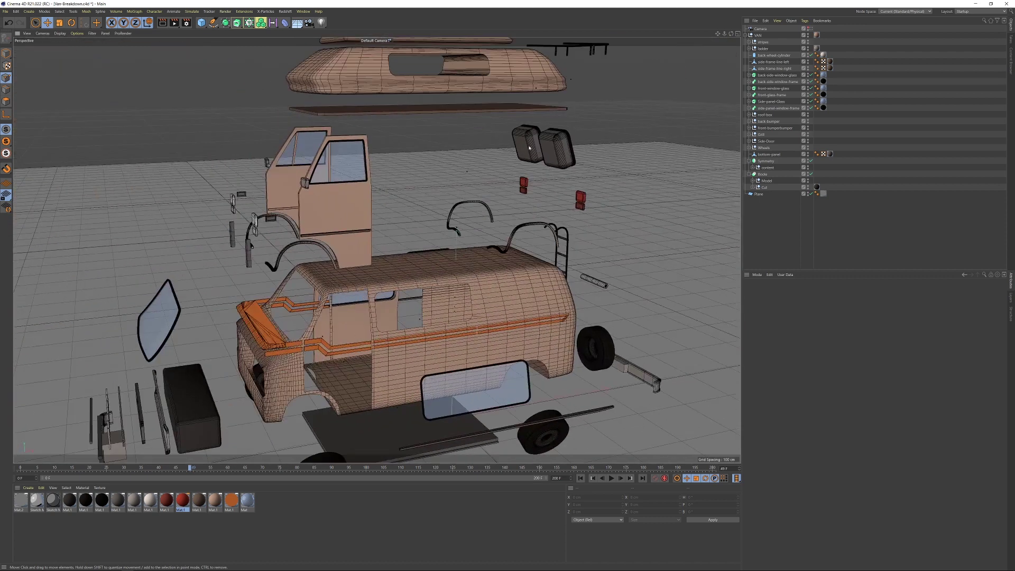
left_click(201, 22)
right_click_drag(505, 226, 459, 235, "alt")
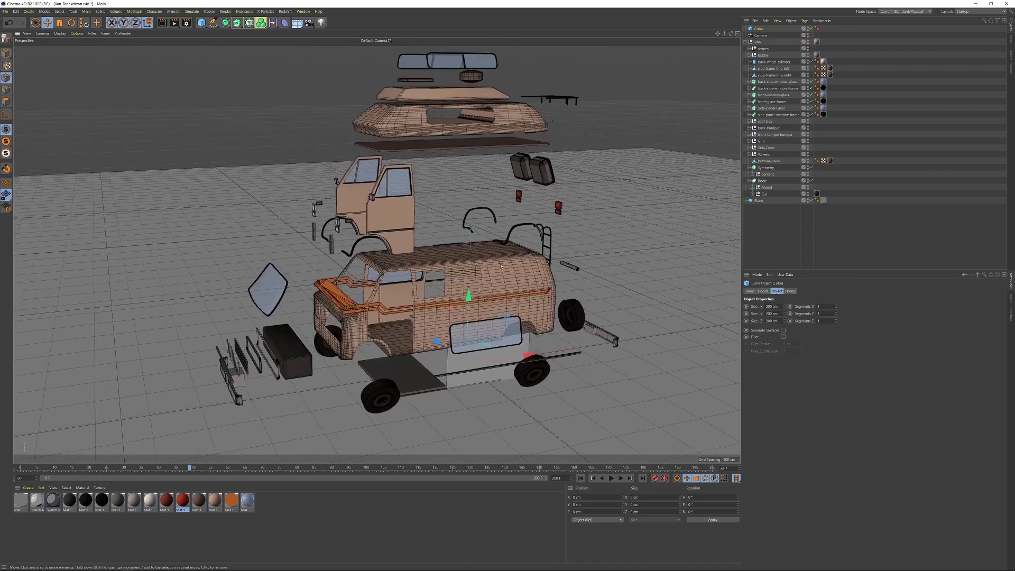
middle_click_drag(405, 367, 421, 335, "alt")
left_click_drag(483, 269, 489, 143)
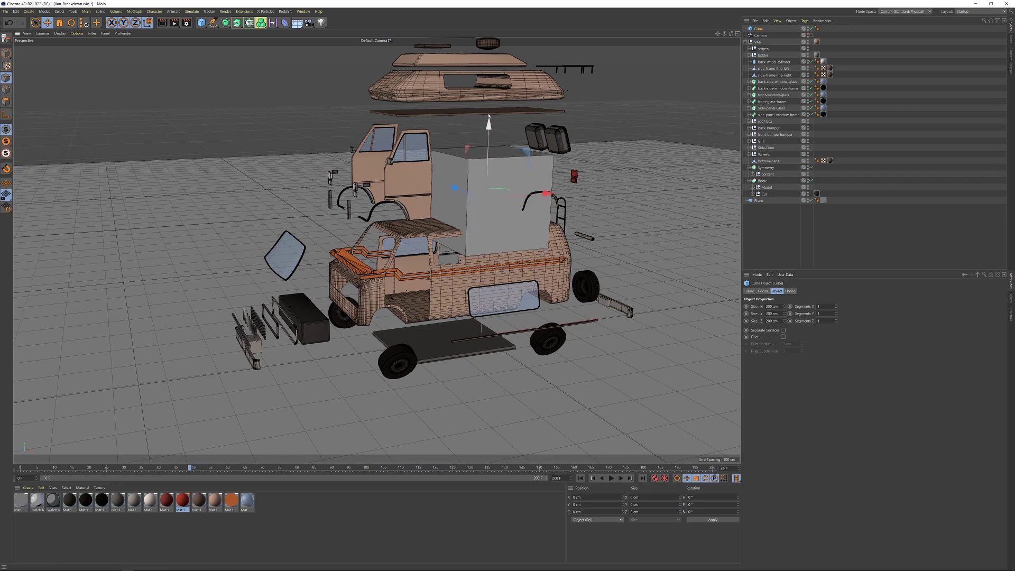
left_click_drag(546, 194, 686, 184)
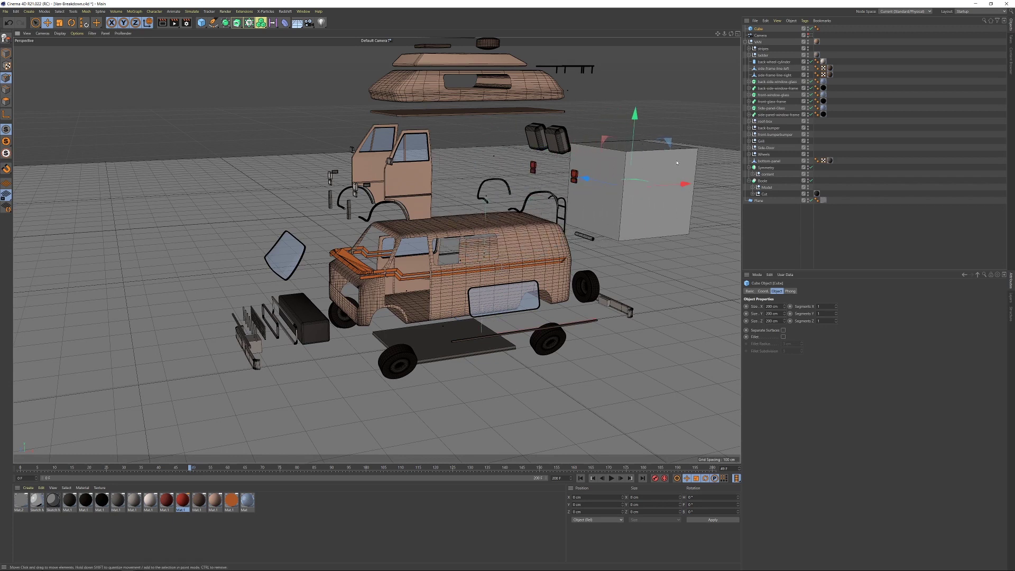
Flatten the cube into a thin slab by reducing its Y size and lengthen it to about 411 cm along X
left_click_drag(786, 316, 759, 379)
right_click_drag(653, 184, 703, 186, "alt")
left_click_drag(653, 186, 658, 212, "alt")
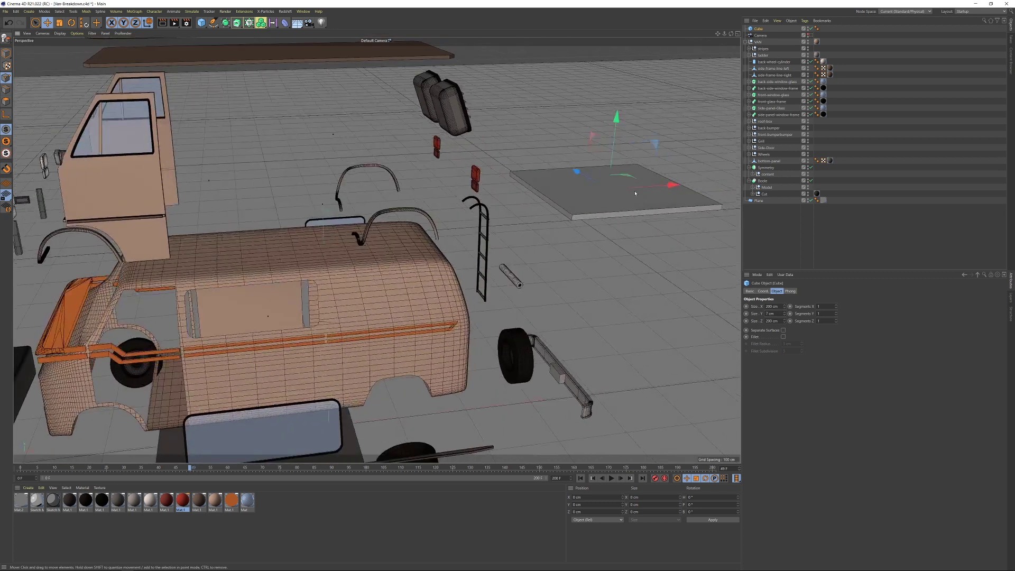
right_click_drag(653, 196, 624, 196, "alt")
left_click_drag(785, 307, 789, 238)
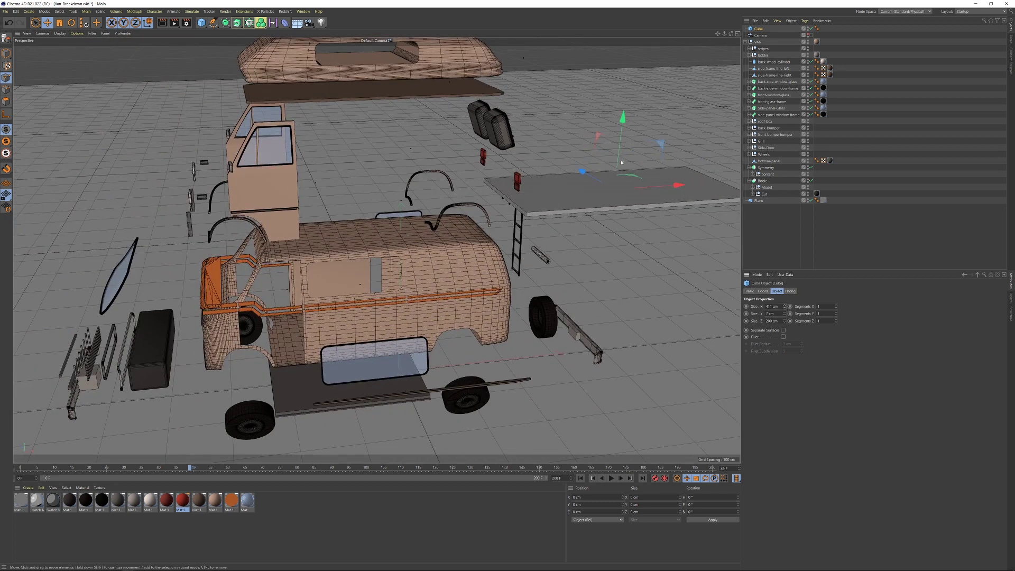
middle_click_drag(682, 169, 615, 175, "alt")
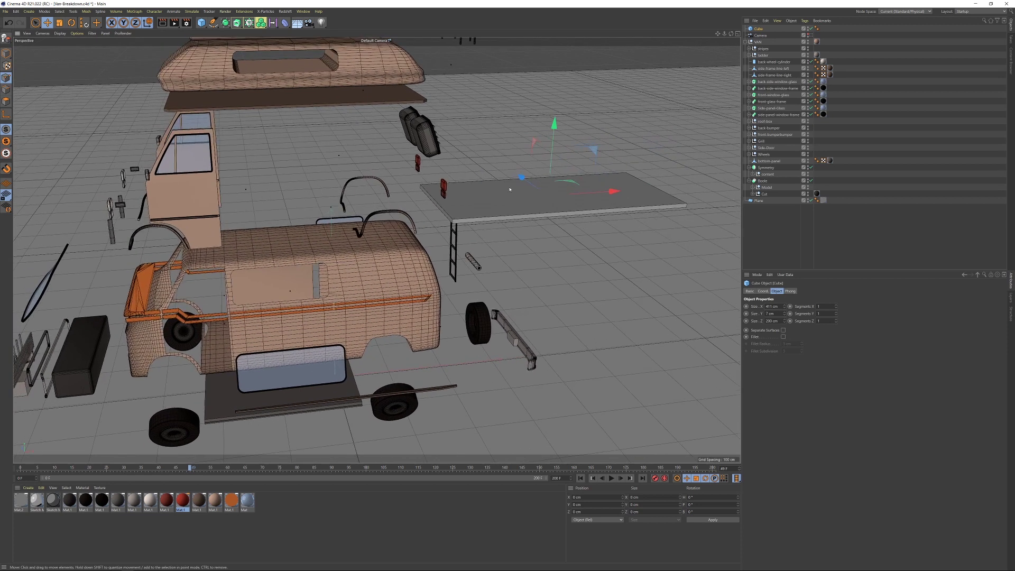
Turn the slab into a taller, shorter block with filleted edges and scale it down to a small box
left_click_drag(785, 315, 785, 267)
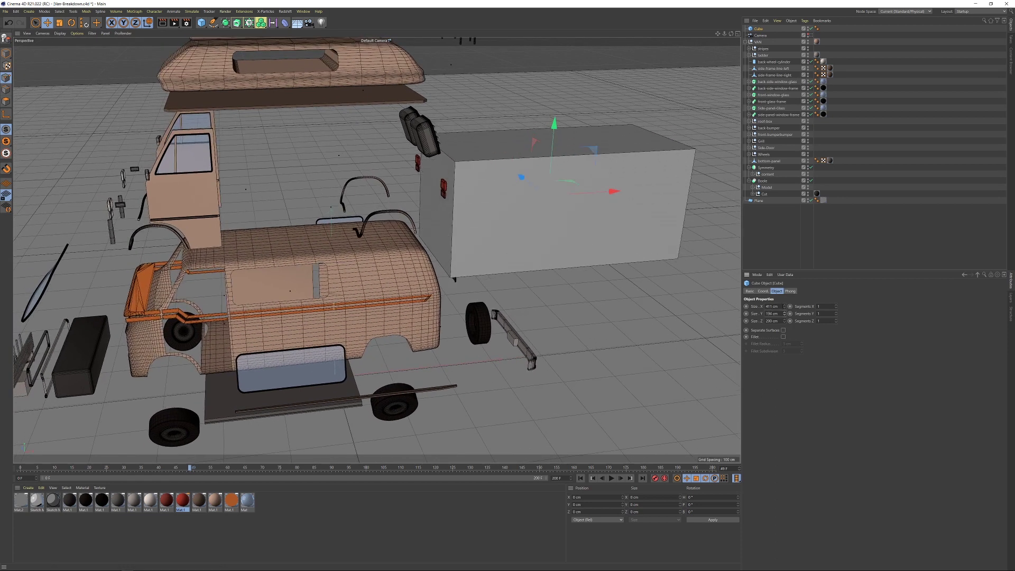
left_click_drag(785, 306, 803, 339)
left_click(783, 337)
key("t")
left_click_drag(667, 120, 452, 148)
scroll(452, 148, "up", 5)
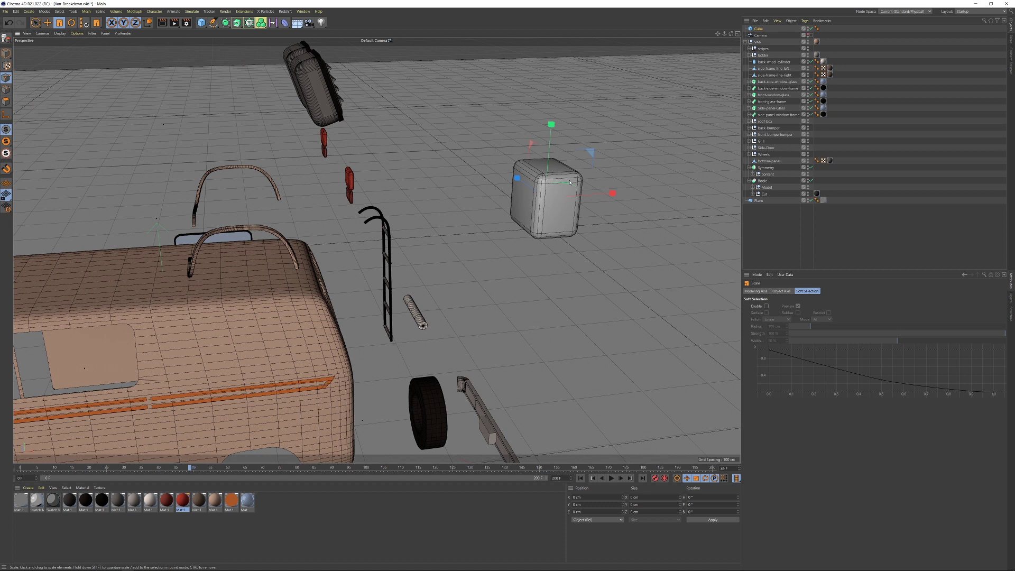
Delete the filleted cube
left_click(759, 29)
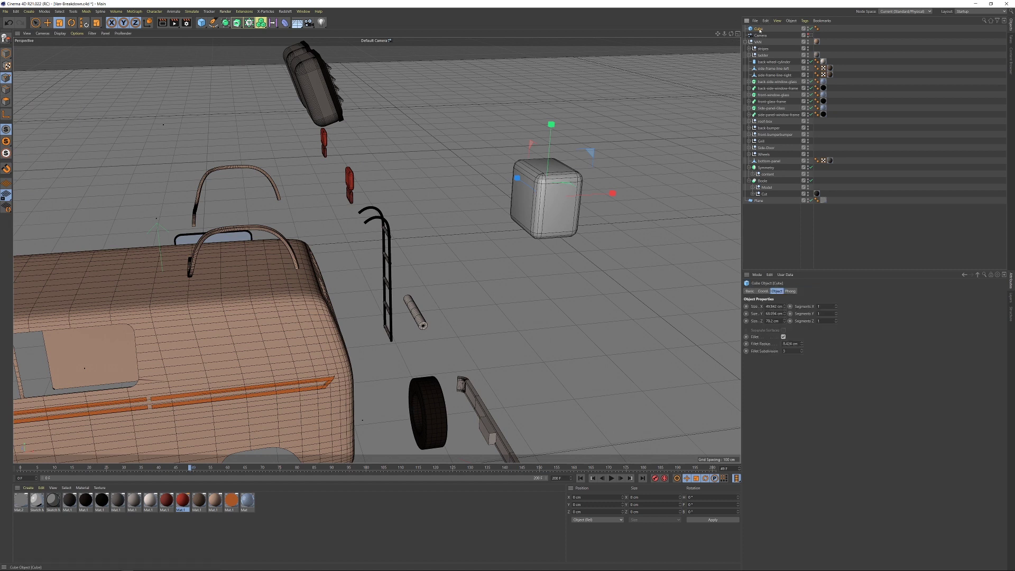
key("Delete")
scroll(457, 238, "down", 8)
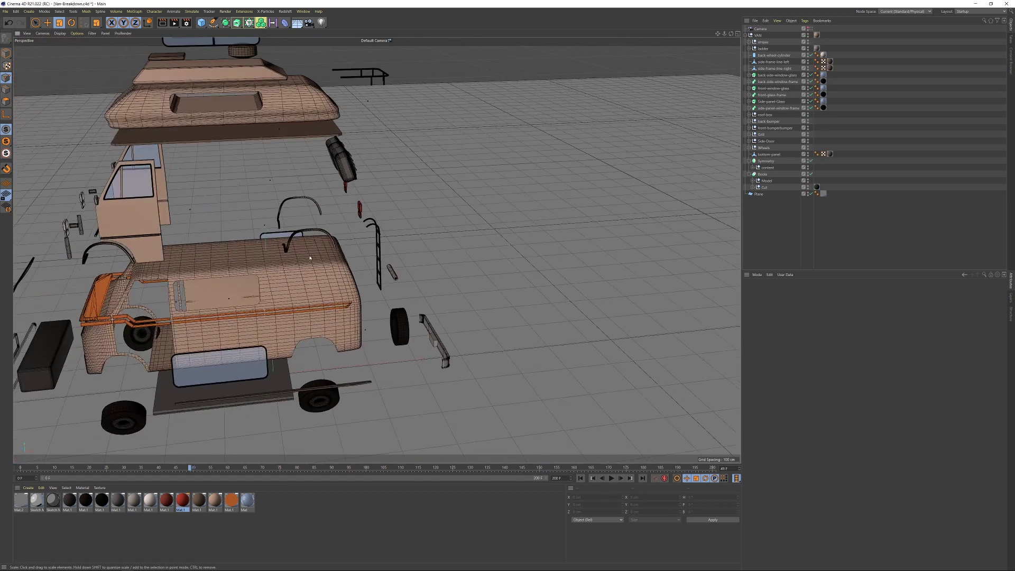
Select the small filleted cube on the camper roof for inspection and add an Oil Tank primitive
left_click(204, 25)
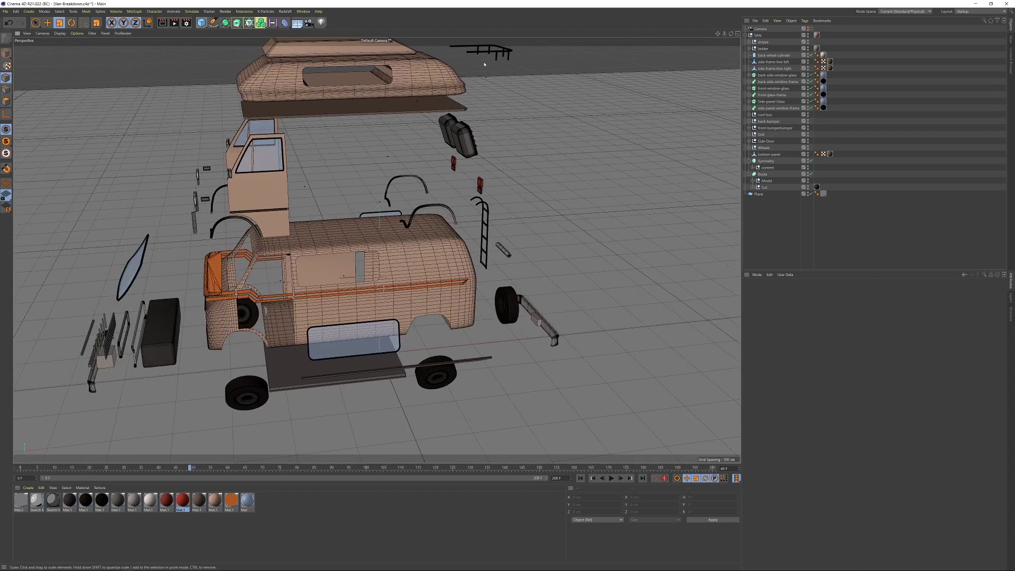
scroll(350, 182, "up", 6)
left_click(264, 177)
left_click(202, 23)
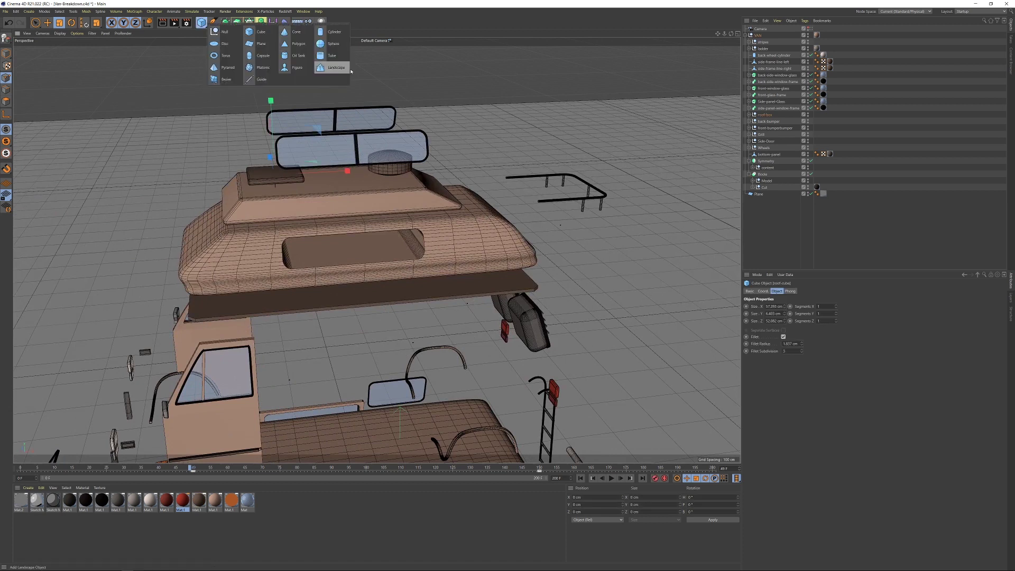
left_click(293, 59)
scroll(477, 253, "down", 5)
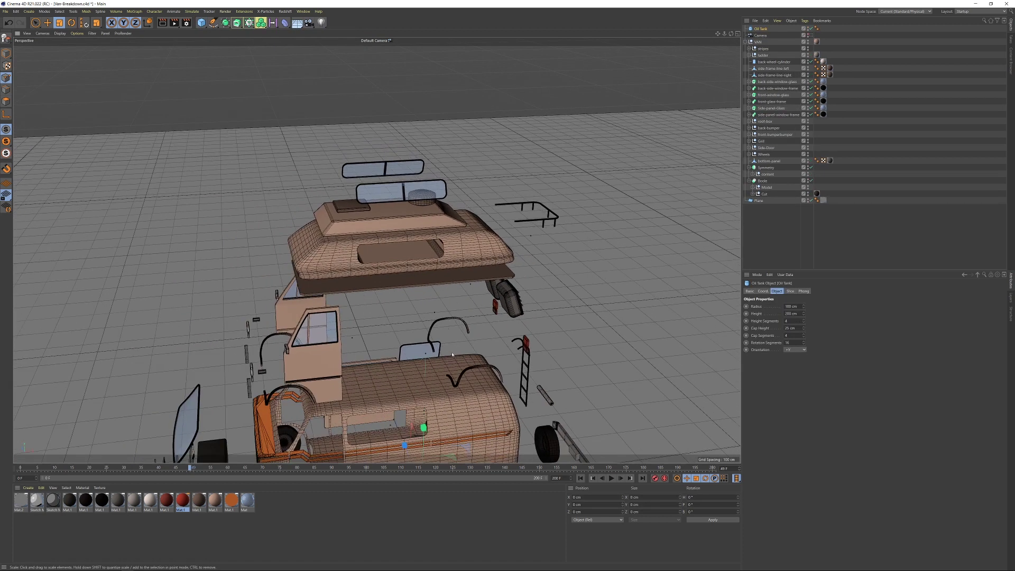
Move the oil tank up beside the roof parts and scale it to about 21.8 cm radius and 43.6 cm height
key("e")
left_click_drag(424, 426, 494, 153)
right_click_drag(448, 172, 578, 122, "alt")
key("t")
left_click_drag(578, 122, 441, 206)
key("e")
left_click_drag(483, 252, 573, 245)
left_click_drag(512, 178, 538, 175)
key("t")
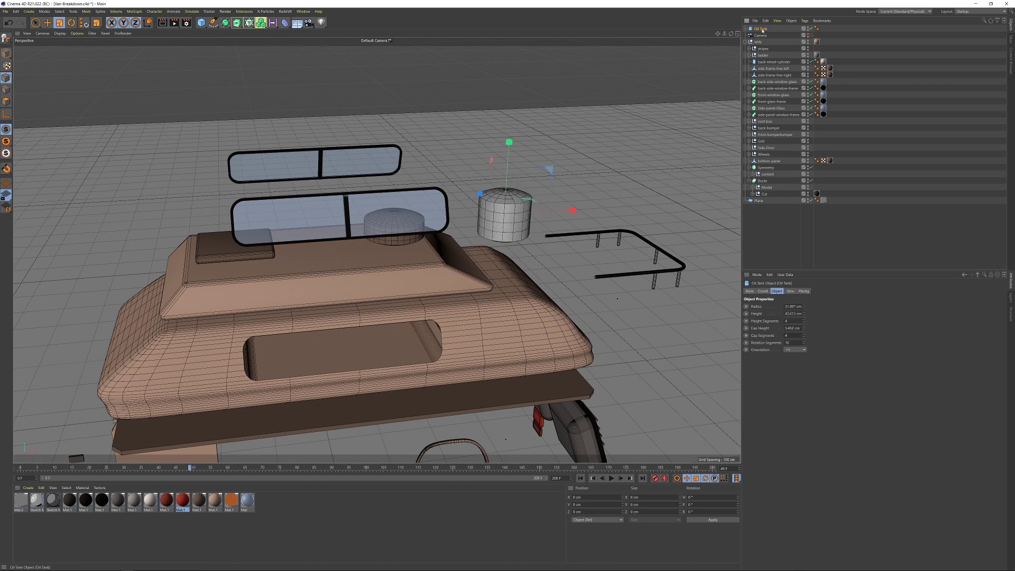
Delete the oil tank and select the tube that forms the van's front wheel
key("Delete")
scroll(472, 254, "down", 3)
middle_click_drag(466, 370, 512, 129, "alt")
scroll(507, 186, "down", 3)
left_click(350, 378)
middle_click_drag(373, 384, 452, 269, "alt")
scroll(452, 269, "up", 3)
left_click_drag(451, 247, 479, 232, "alt")
Add a Tube primitive and move it to the empty space in front of the bumper
left_click(205, 25)
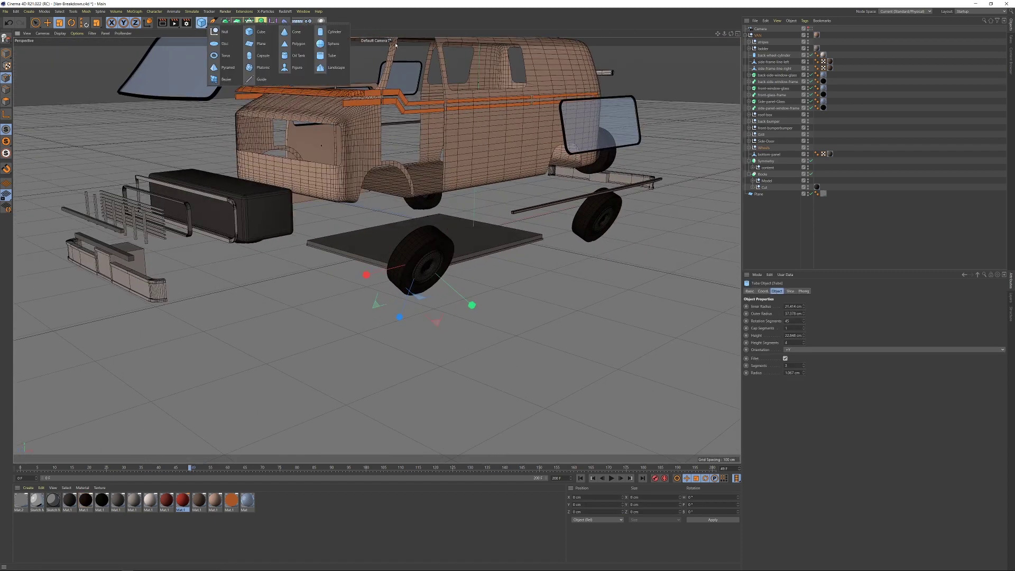
left_click(332, 55)
key("e")
left_click_drag(516, 220, 89, 319)
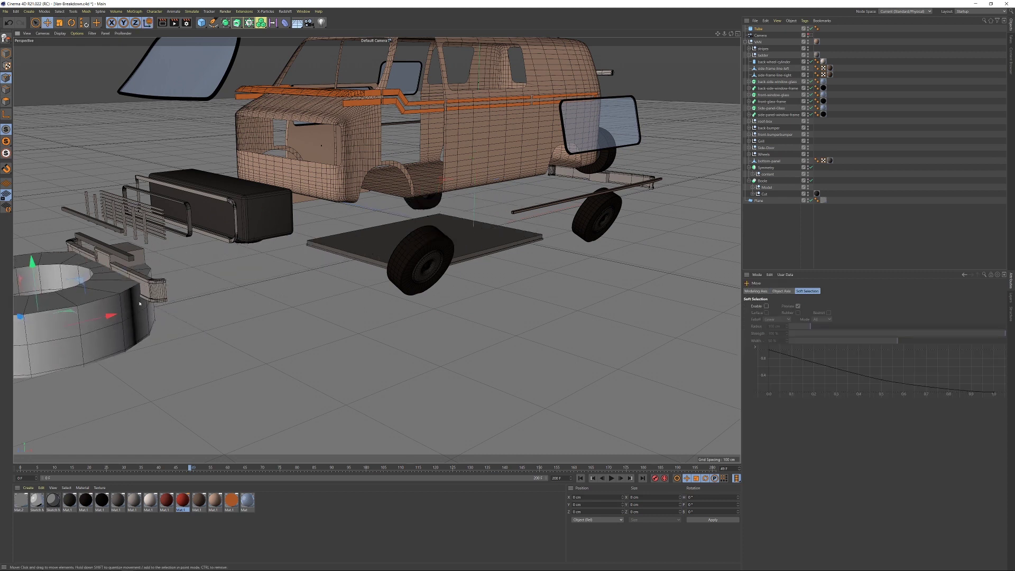
middle_click_drag(105, 317, 349, 285, "alt")
left_click_drag(410, 248, 259, 272, "alt")
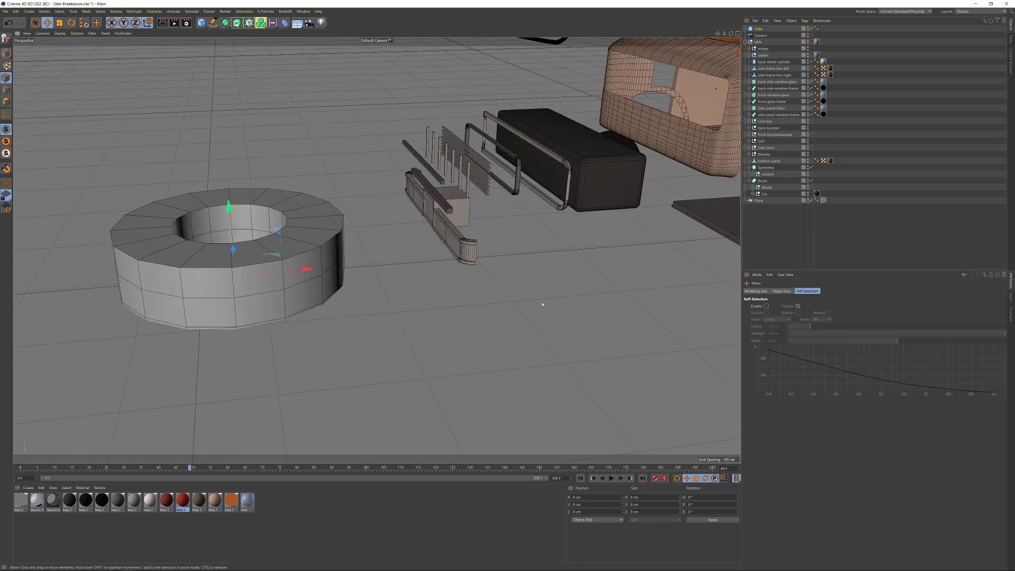
Set the tube's rotation segments to 115 and give its edges a fillet
left_click_drag(802, 321, 804, 332)
left_click(786, 358)
left_click_drag(584, 329, 422, 260, "alt")
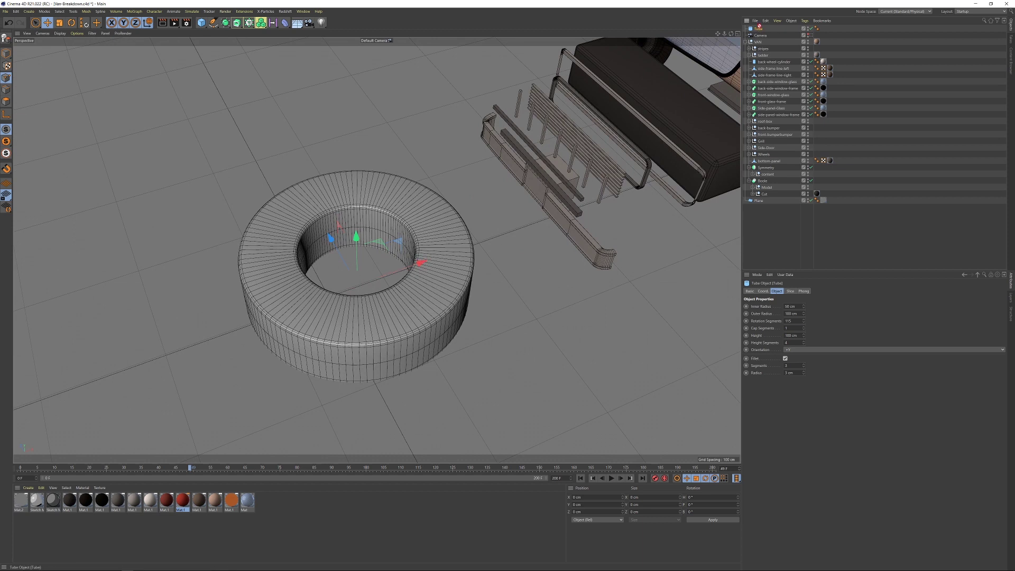
Duplicate the filleted tube and scale the copy down so it fits inside the first tube's opening
left_click_drag(760, 28, 760, 28, "ctrl")
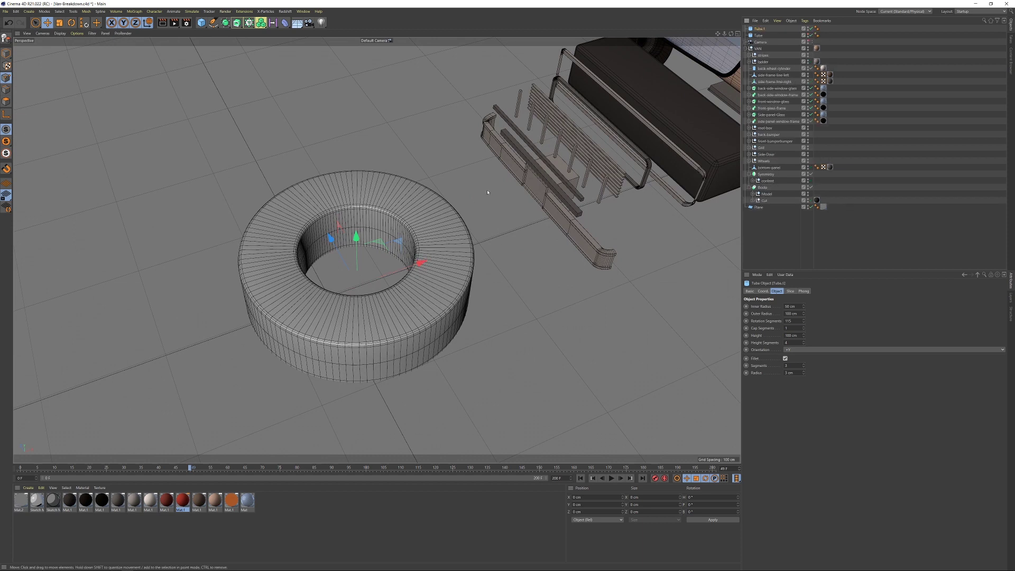
key("t")
left_click_drag(488, 192, 387, 228)
key("e")
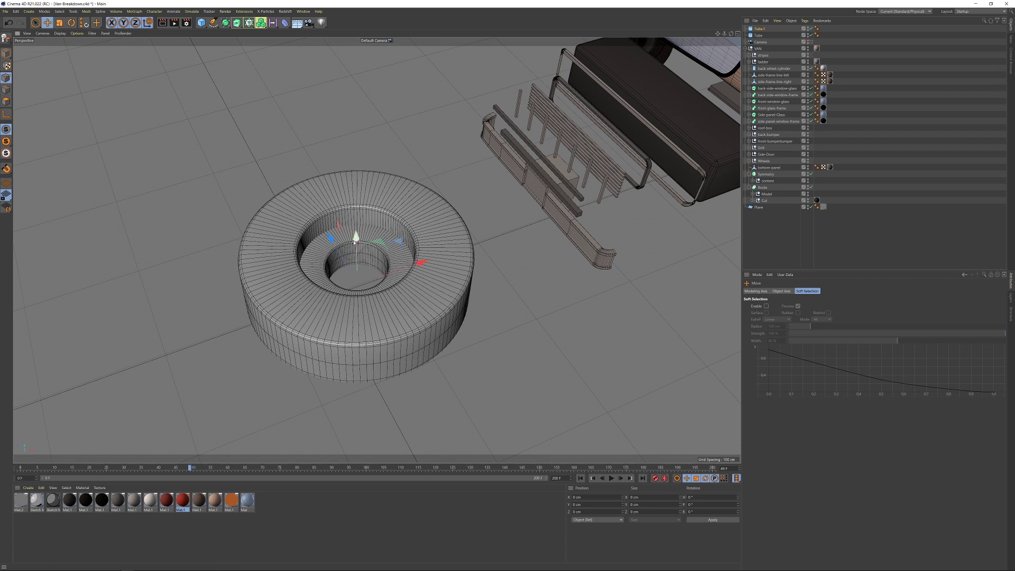
scroll(391, 233, "down", 4)
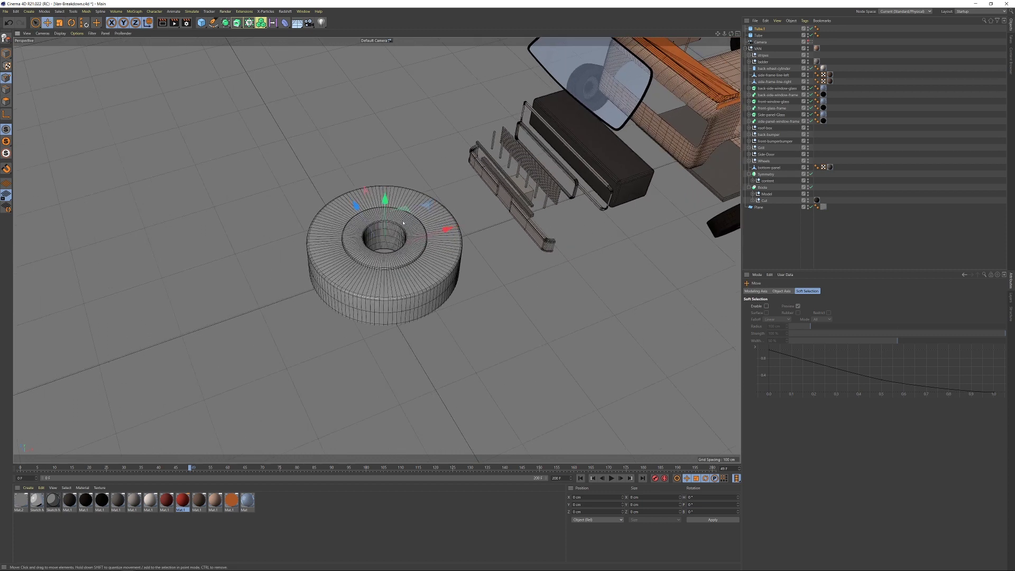
Make another scaled-down copy of the tube at the wheel's centre and raise it slightly
key("t")
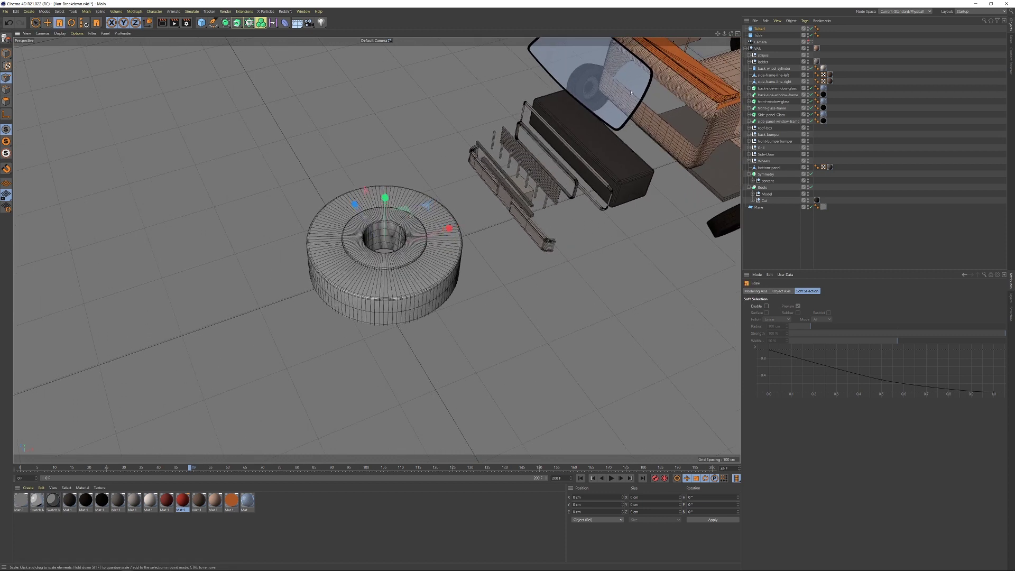
left_click_drag(579, 129, 462, 169, "ctrl")
key("e")
left_click_drag(386, 196, 388, 191)
left_click_drag(389, 264, 466, 219, "alt")
Delete all three demonstration tubes from the scene
left_click(759, 43)
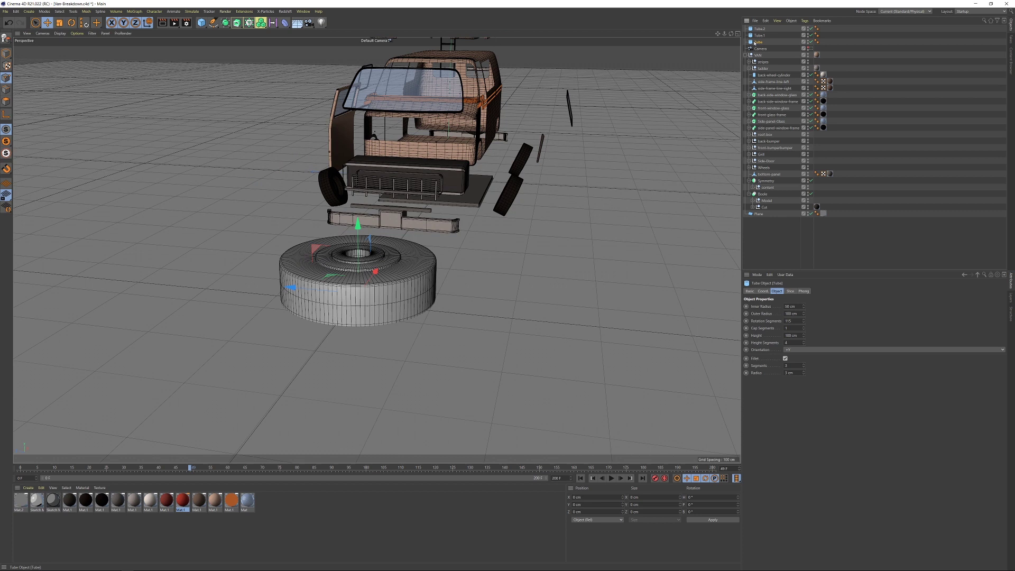
key("Delete")
left_click(759, 28)
left_click(758, 35, "shift")
key("Delete")
Examine the exploded van from several angles, including the doors, mirrors, lights, wheel arches and body shell
middle_click_drag(491, 96, 389, 212, "alt")
right_click_drag(389, 212, 374, 215, "alt")
mouse_move(375, 214)
left_mouse_down("alt")
mouse_move(396, 224)
mouse_move(385, 211)
left_mouse_up("alt")
middle_click_drag(385, 211, 392, 217, "alt")
right_click_drag(391, 185, 398, 161, "alt")
mouse_move(398, 160)
middle_mouse_down("alt")
mouse_move(396, 174)
mouse_move(401, 158)
middle_mouse_up("alt")
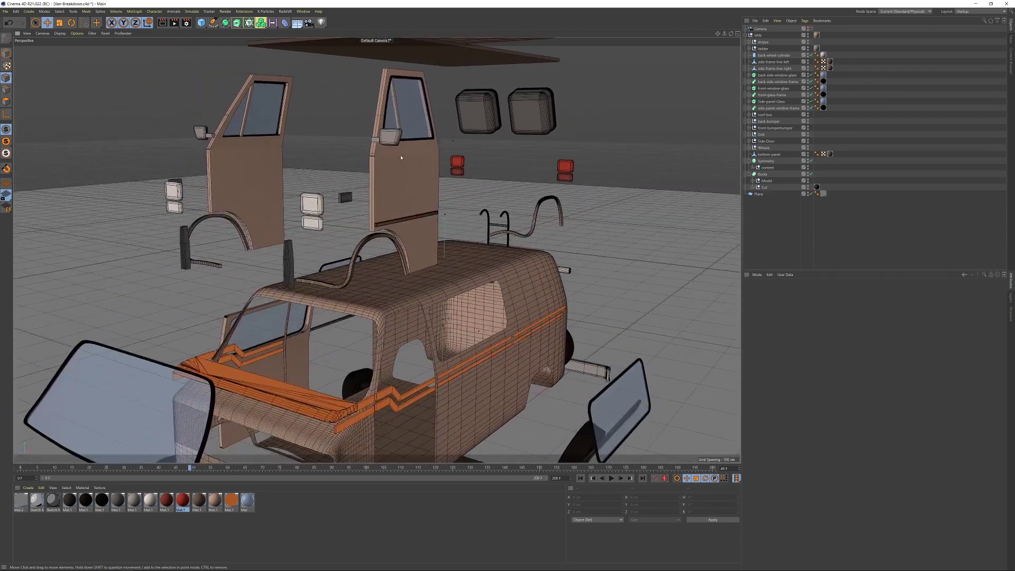
left_click_drag(417, 173, 447, 220, "alt")
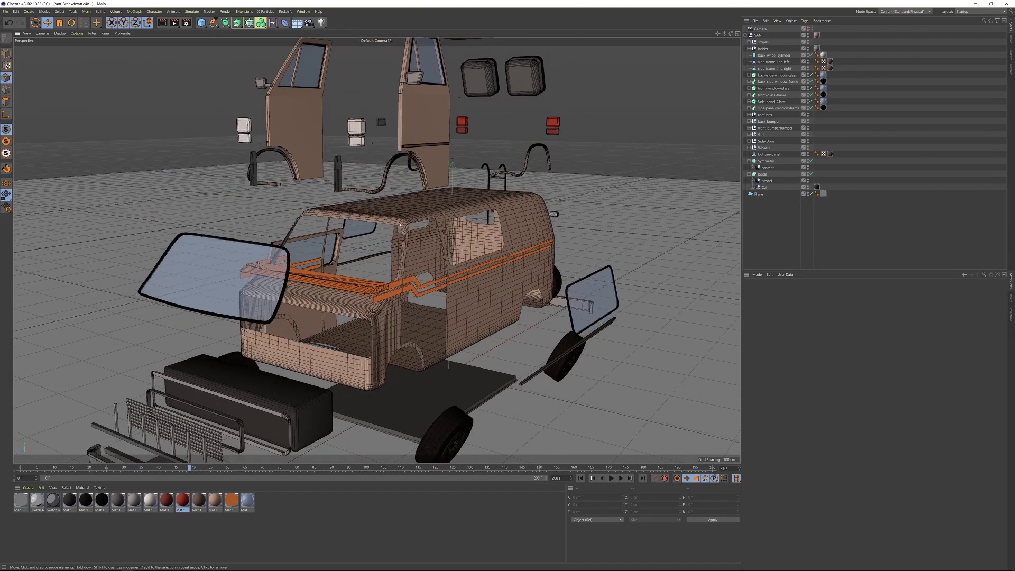
left_click_drag(444, 244, 506, 208, "alt")
left_click_drag(454, 166, 451, 140, "alt")
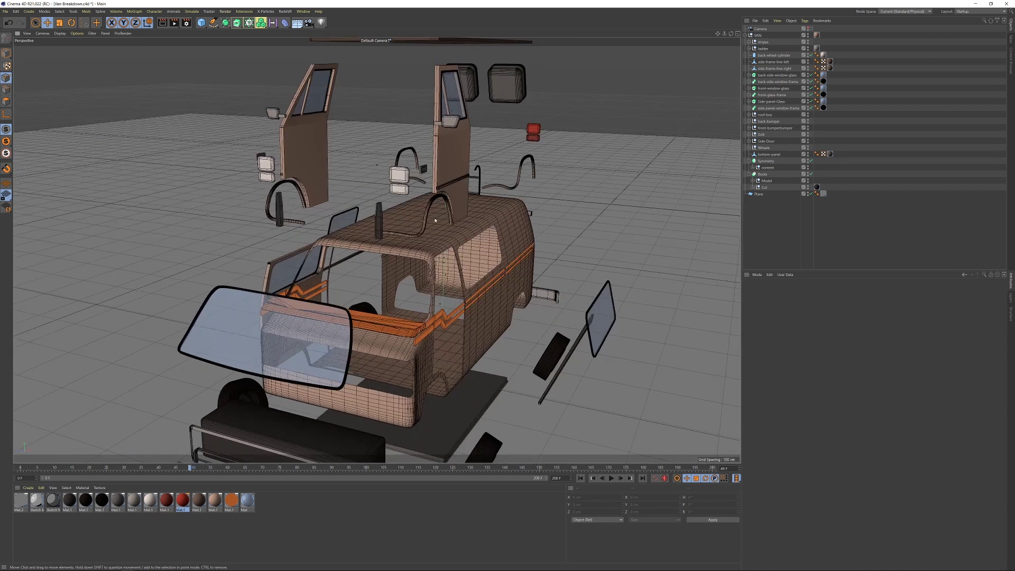
left_click_drag(465, 208, 450, 176, "alt")
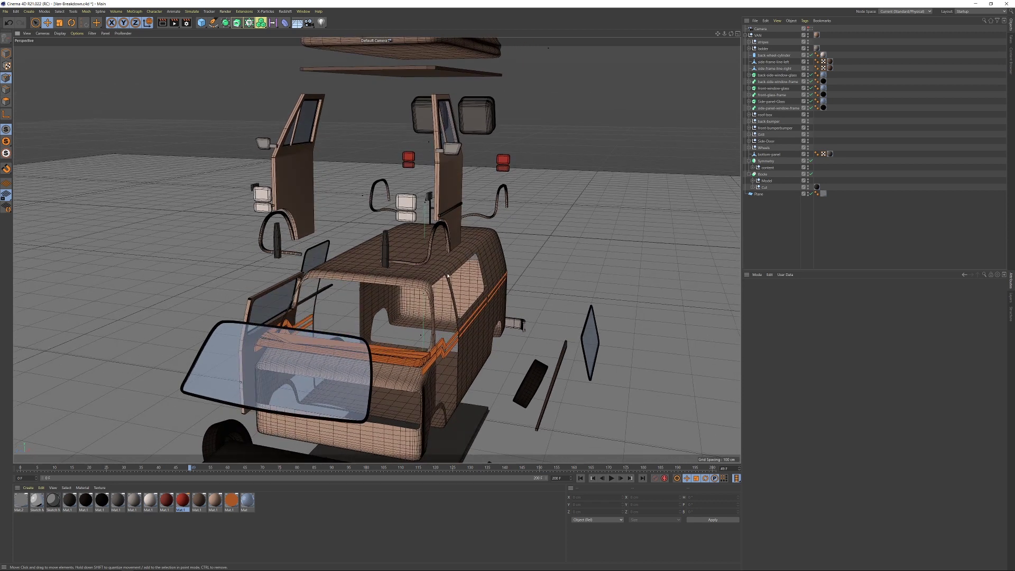
left_click_drag(458, 385, 451, 225, "alt")
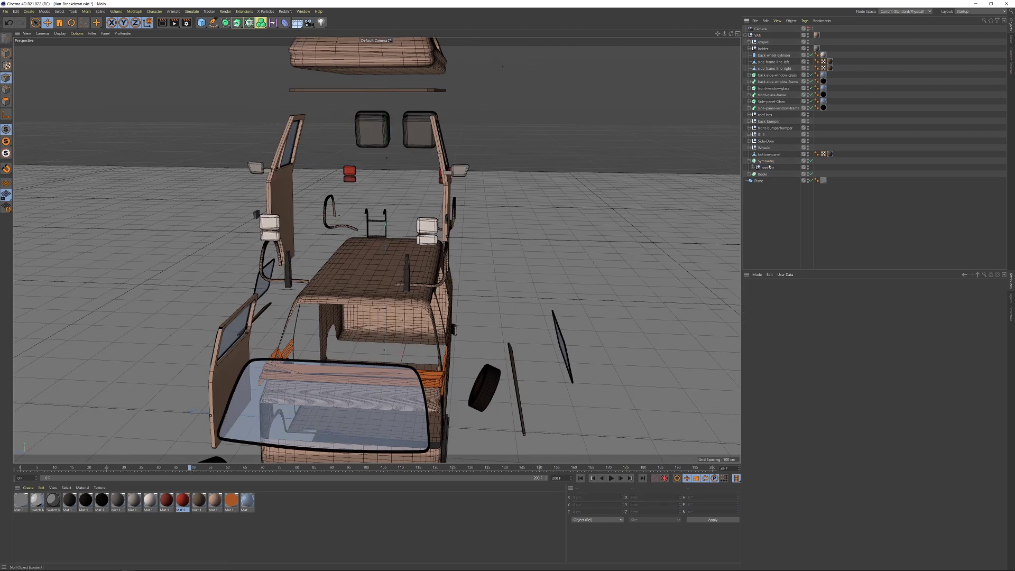
Check the Symmetry generator's effect by disabling it and re-enabling it while viewing the van parts from the front
left_click(226, 22)
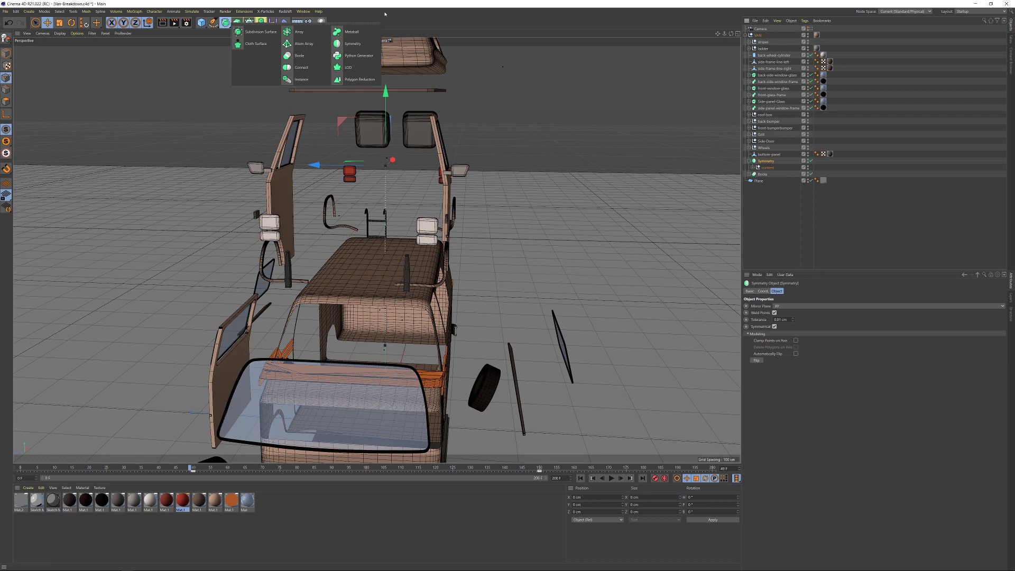
scroll(445, 194, "up", 3)
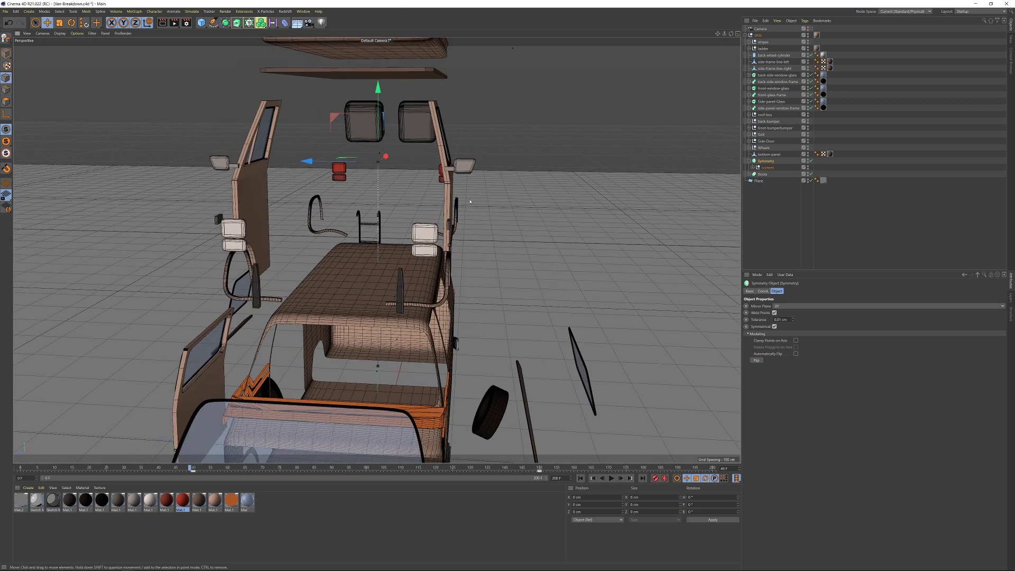
left_click_drag(378, 171, 404, 165, "alt")
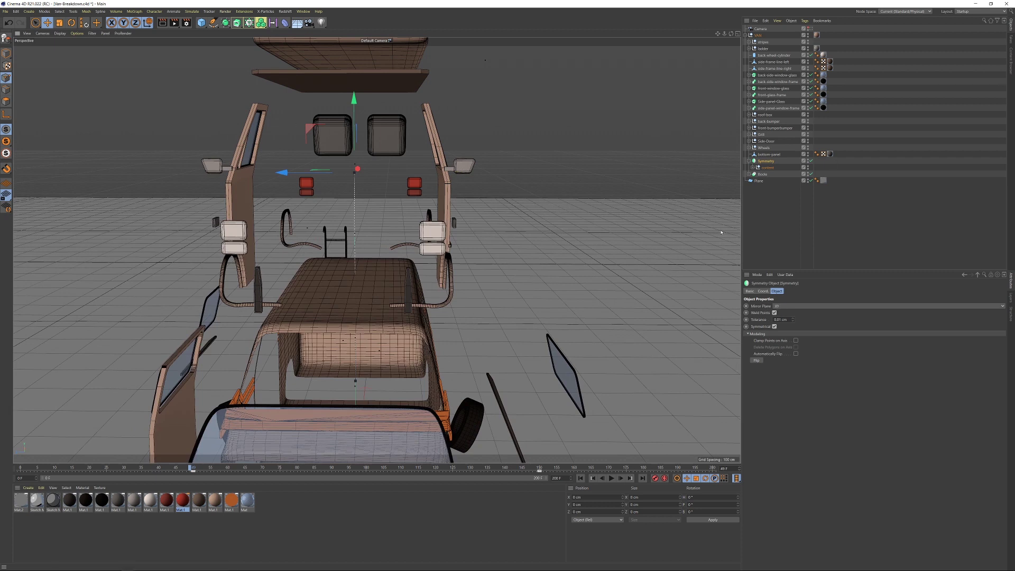
left_click(811, 161)
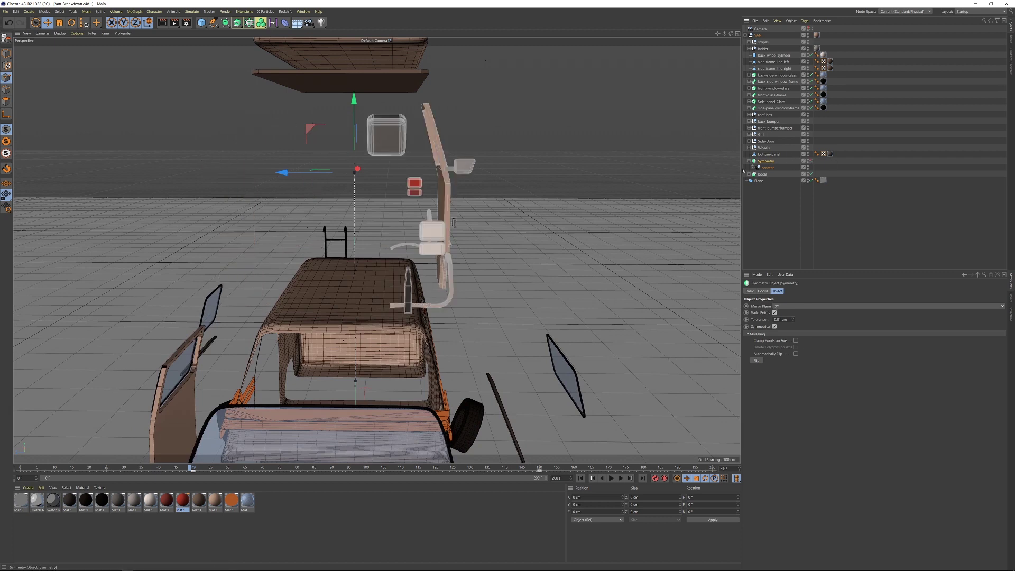
left_click(811, 161)
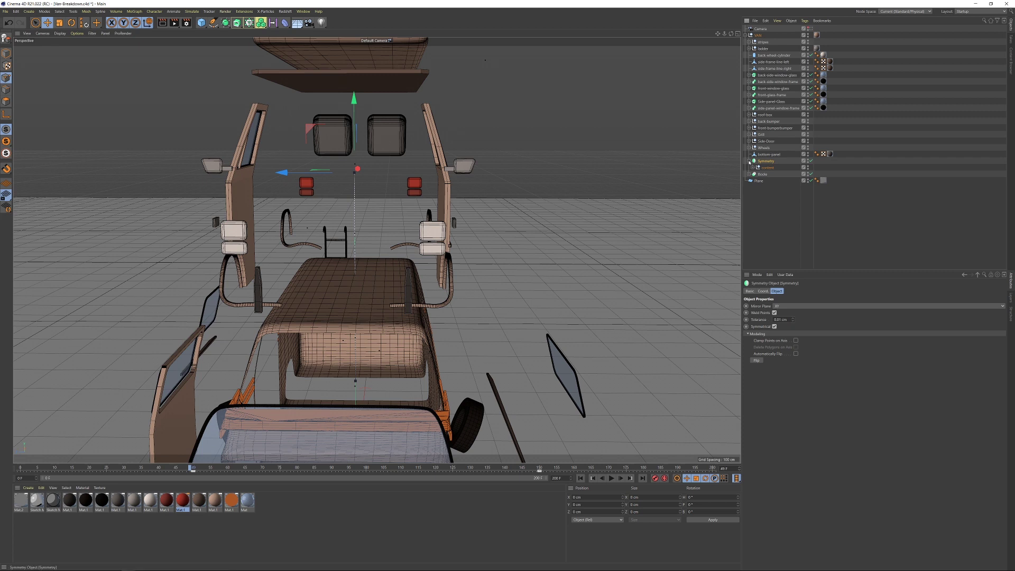
Expand the null under the Symmetry object and select all its child parts, from the first cube to the Boole
left_click(752, 167)
left_click(771, 174)
scroll(785, 220, "down", 1)
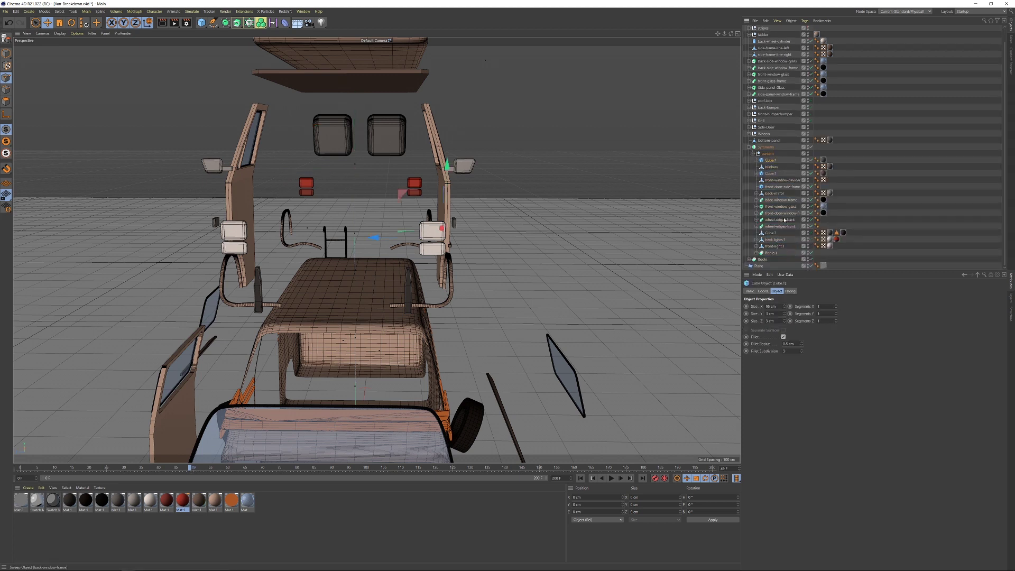
left_click(770, 253, "shift")
Try moving the selected mirrored parts, undo the move, and switch to Model mode for another attempt
left_click_drag(381, 110, 462, 110)
key("ctrl+z")
left_click(5, 52)
mouse_move(336, 198)
left_mouse_down()
mouse_move(405, 199)
mouse_move(334, 201)
left_mouse_up()
Scrub the timeline to frame 161 to show the van fully assembled
left_click(532, 467)
left_click_drag(532, 468, 572, 470)
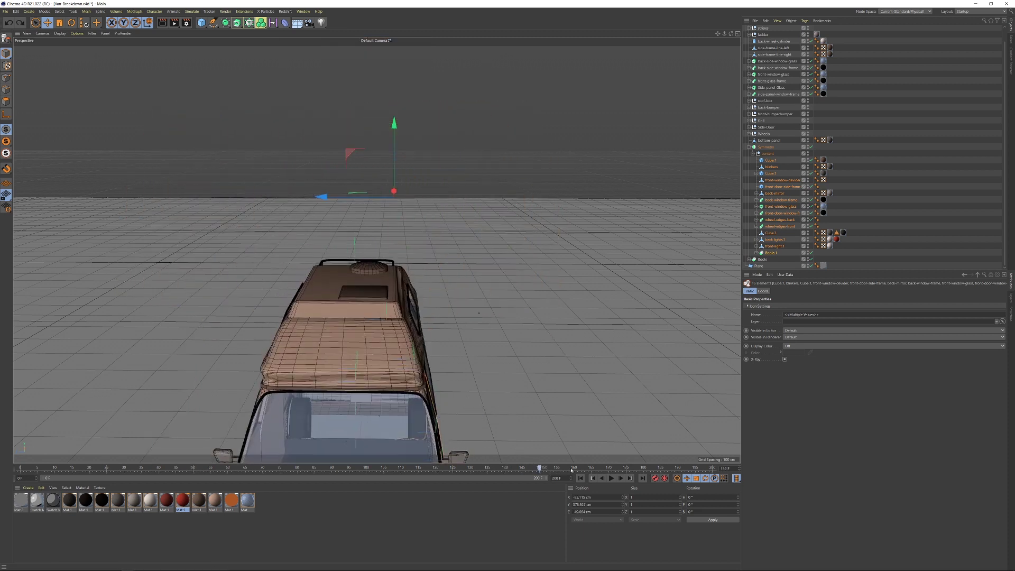
middle_click_drag(407, 423, 430, 229, "alt")
left_click_drag(430, 229, 359, 230, "alt")
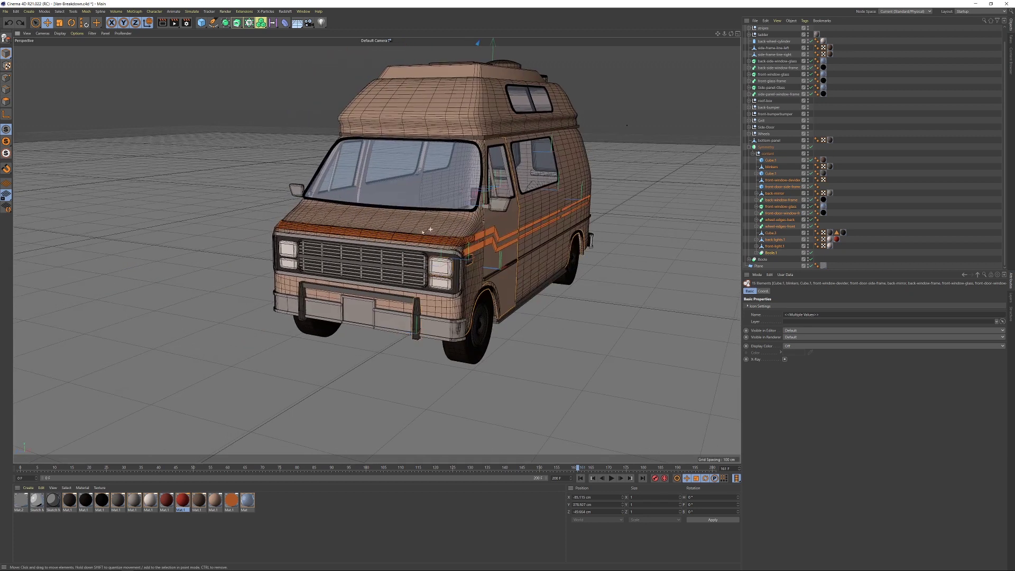
right_click_drag(550, 222, 492, 212, "alt")
middle_click_drag(491, 212, 466, 235, "alt")
Try moving the selected mirrored parts on the assembled van and undo the move
mouse_move(429, 94)
left_mouse_down()
mouse_move(465, 98)
mouse_move(426, 104)
mouse_move(451, 109)
mouse_move(433, 110)
left_mouse_up()
key("ctrl+z")
left_click_drag(498, 212, 474, 211, "alt")
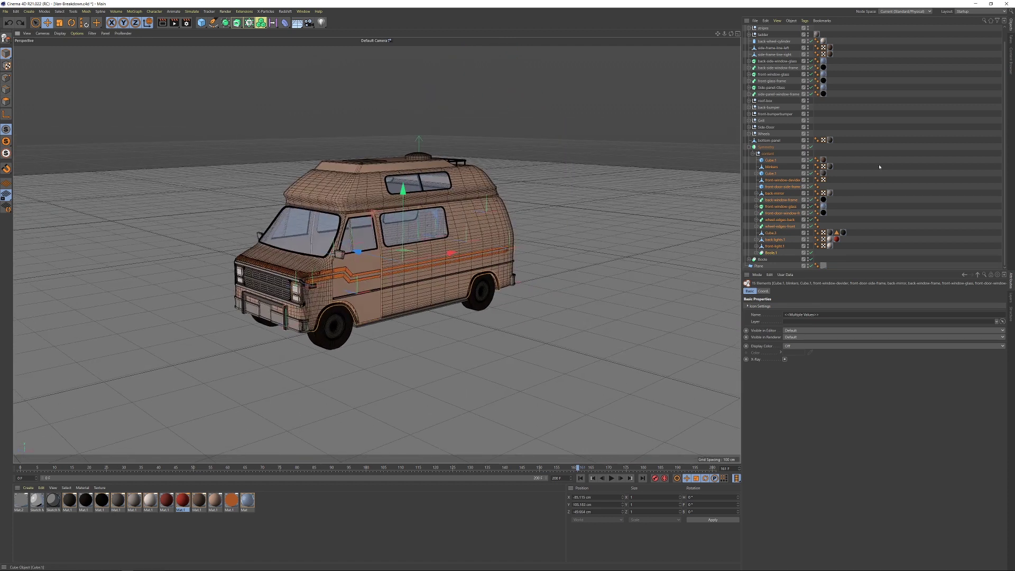
Deselect the mirrored parts and collapse the Symmetry hierarchy, framing the assembled van
left_click(880, 166)
left_click(749, 147)
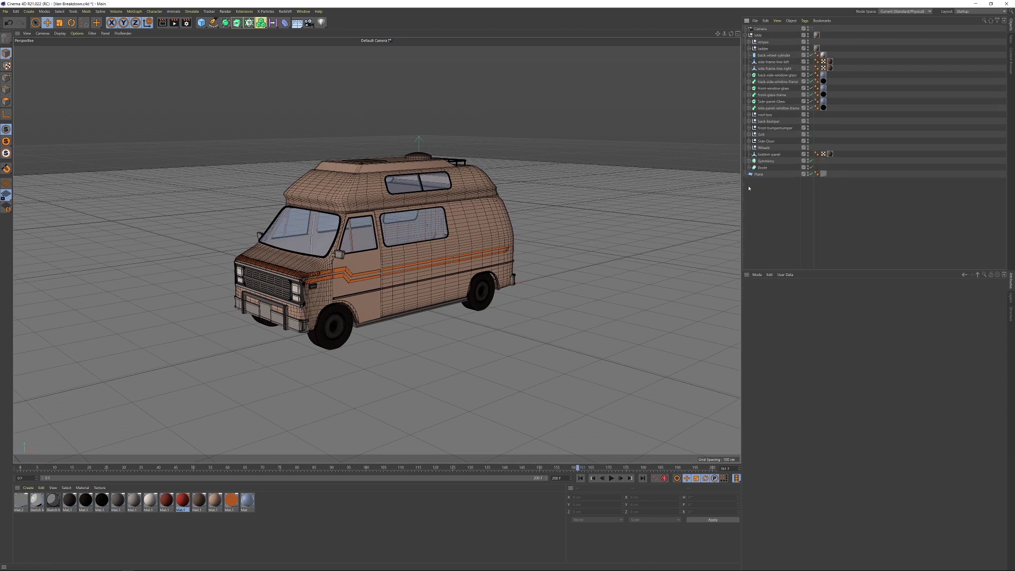
middle_click_drag(385, 224, 424, 219, "alt")
scroll(423, 218, "up", 2)
left_click_drag(424, 218, 391, 223, "alt")
left_click_drag(430, 269, 400, 225, "alt")
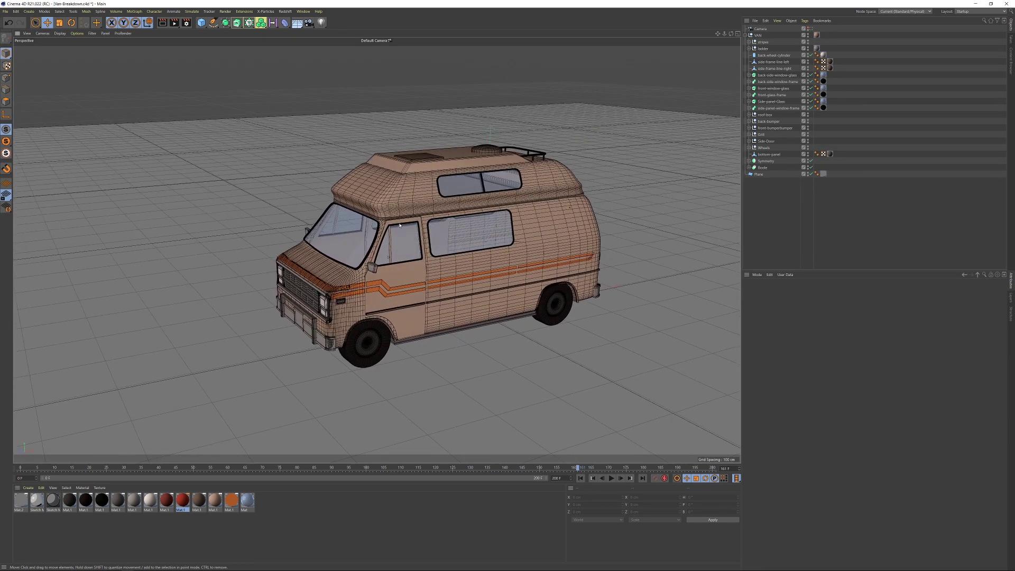